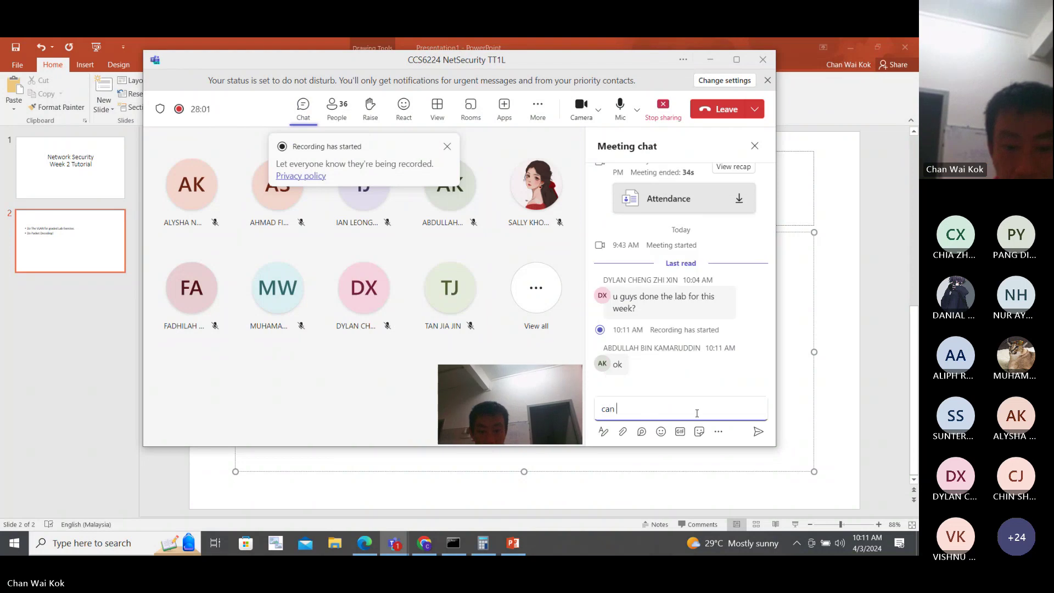
Leave the unsent message in the meeting chat and launch Cisco Packet Tracer Instructor.
key(BackSpace)
key(BackSpace)
key(alt+Tab)
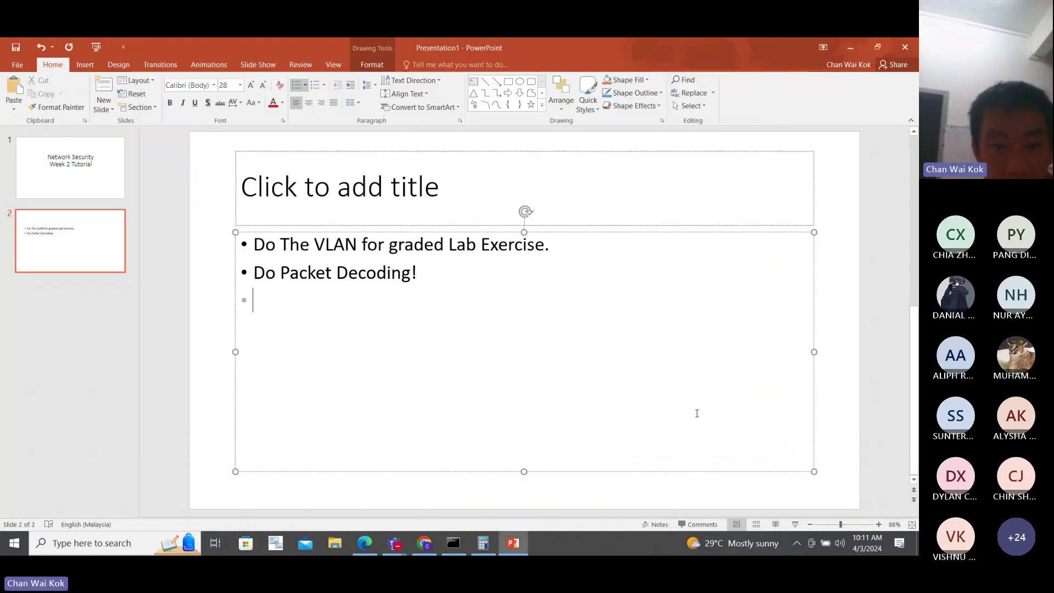
key(super)
text(Packet Tr)
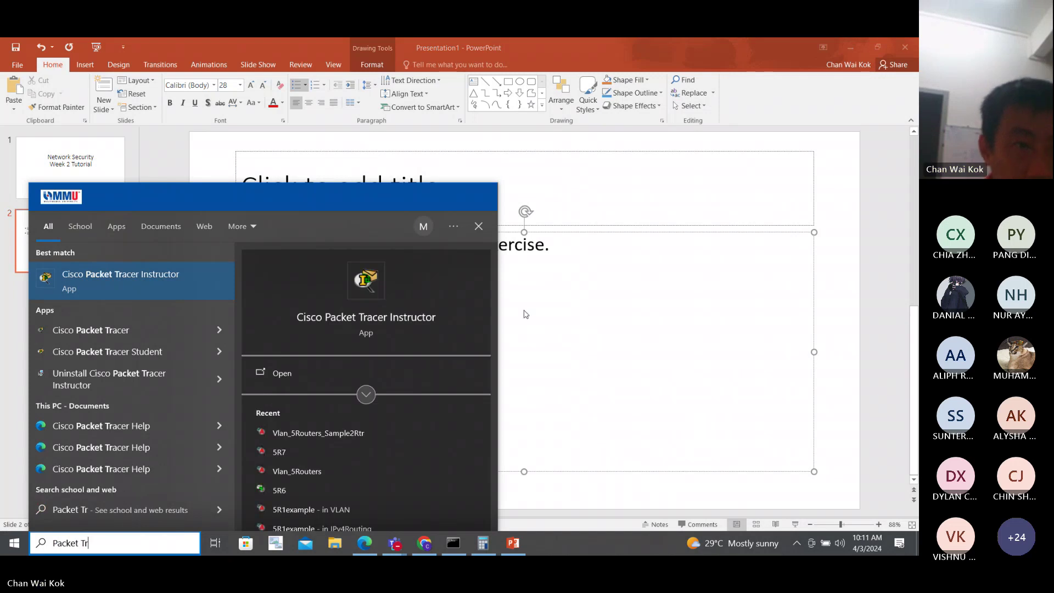
key(Return)
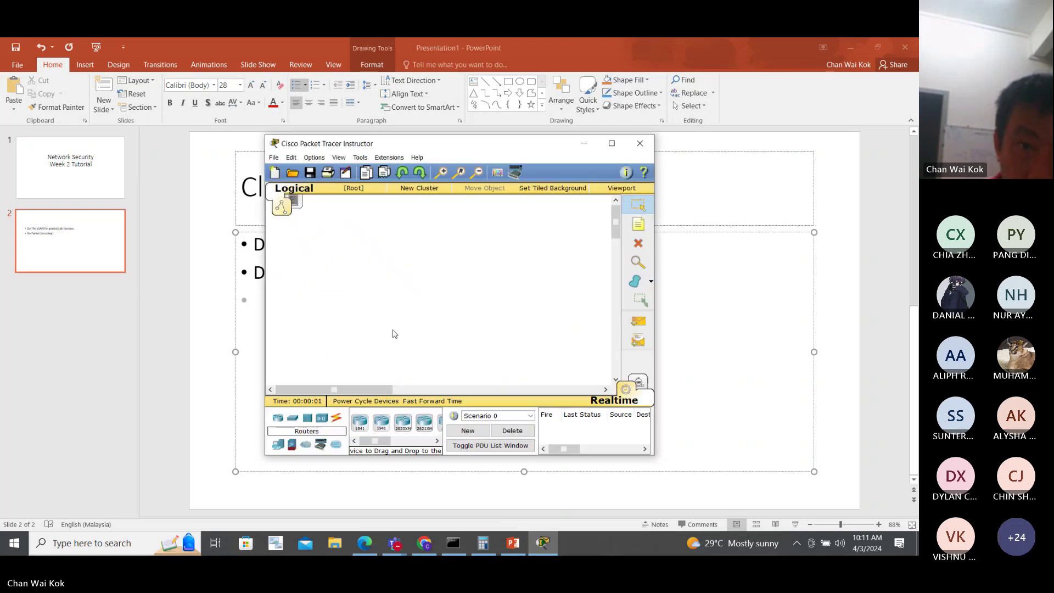
Open Vlan_5Routers.pka from D:\teaching\TSN2201\lab\VLAN and maximize its topology window.
click(273, 157)
click(373, 257)
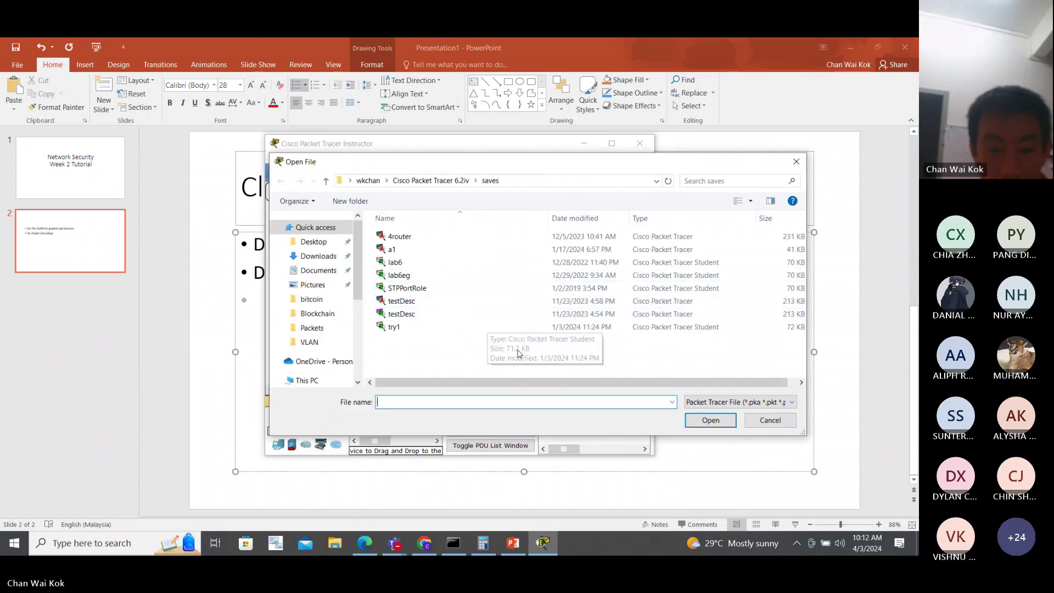
text(d:	eacc)
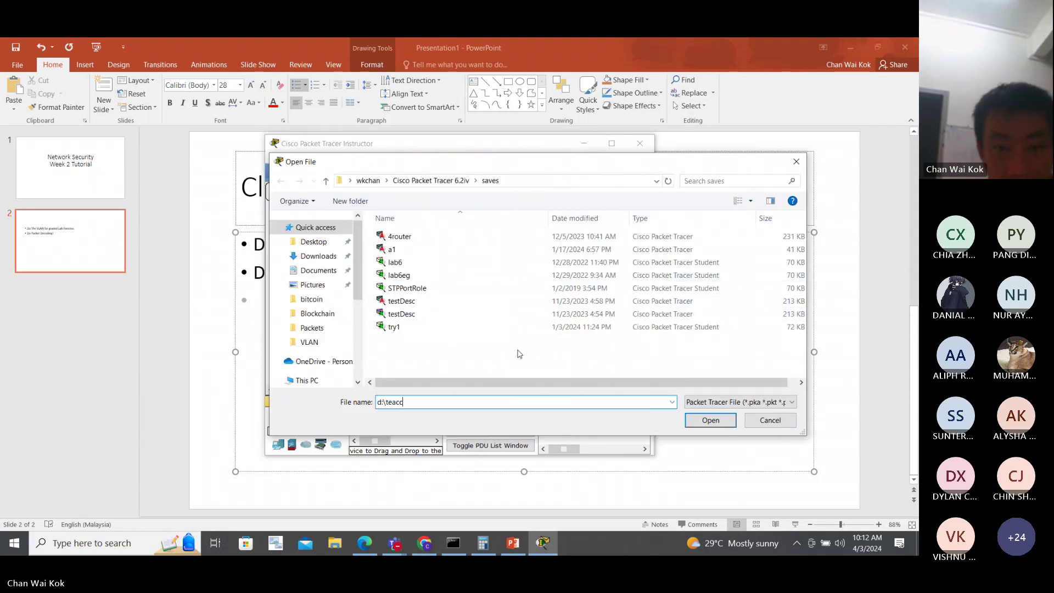
key(BackSpace)
text(hing	)
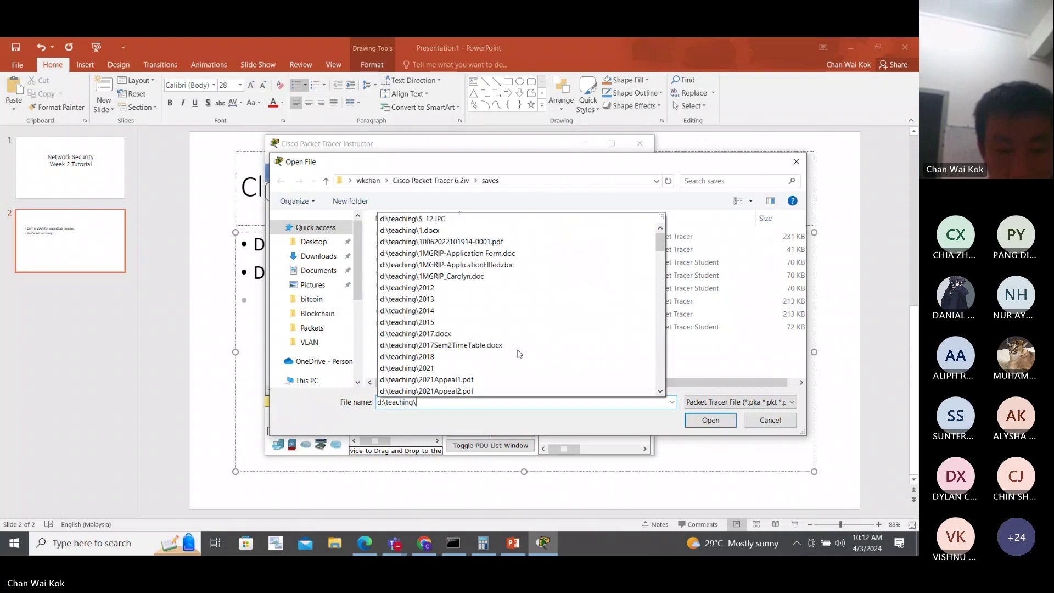
text(sn220)
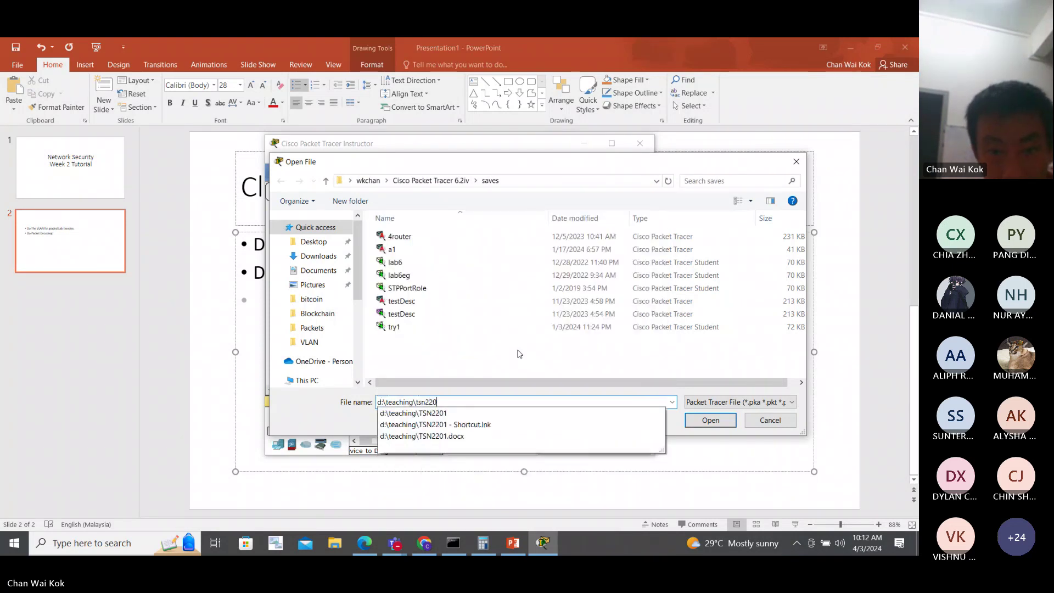
text(1\lab\vlan)
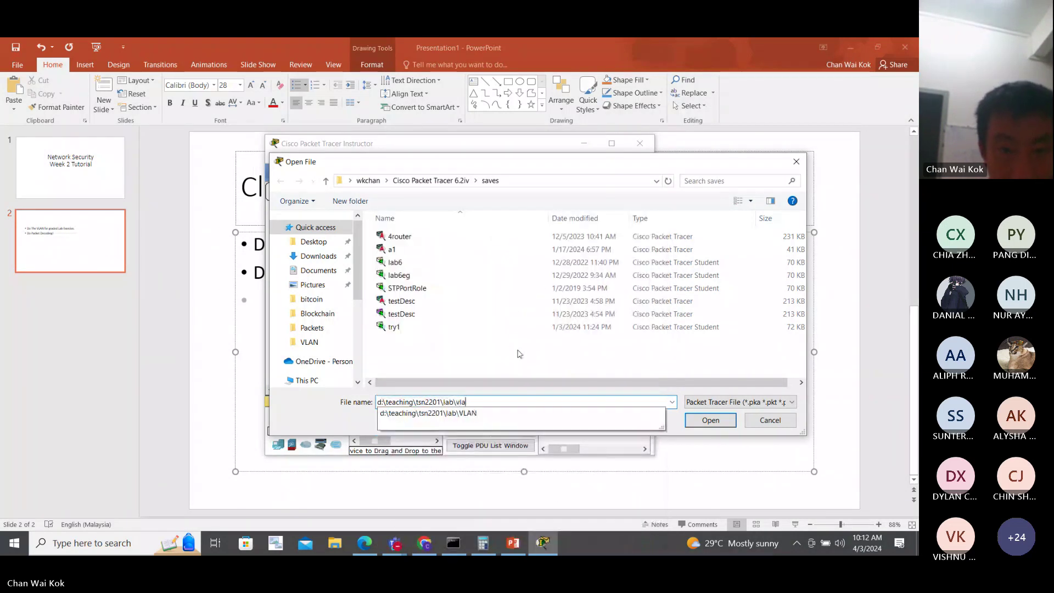
key(Return)
double_click(459, 249)
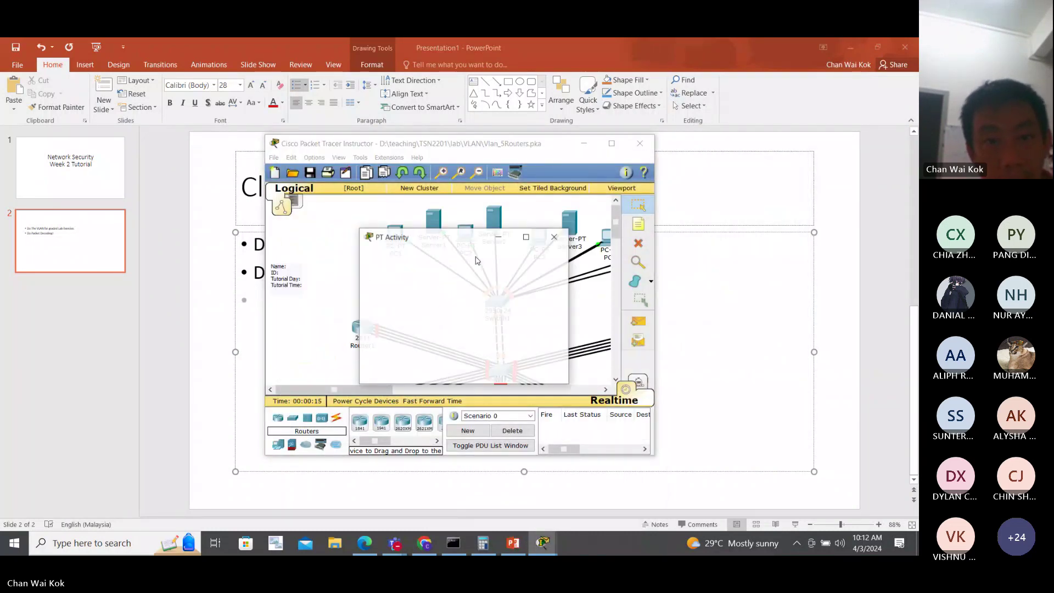
click(582, 147)
click(611, 143)
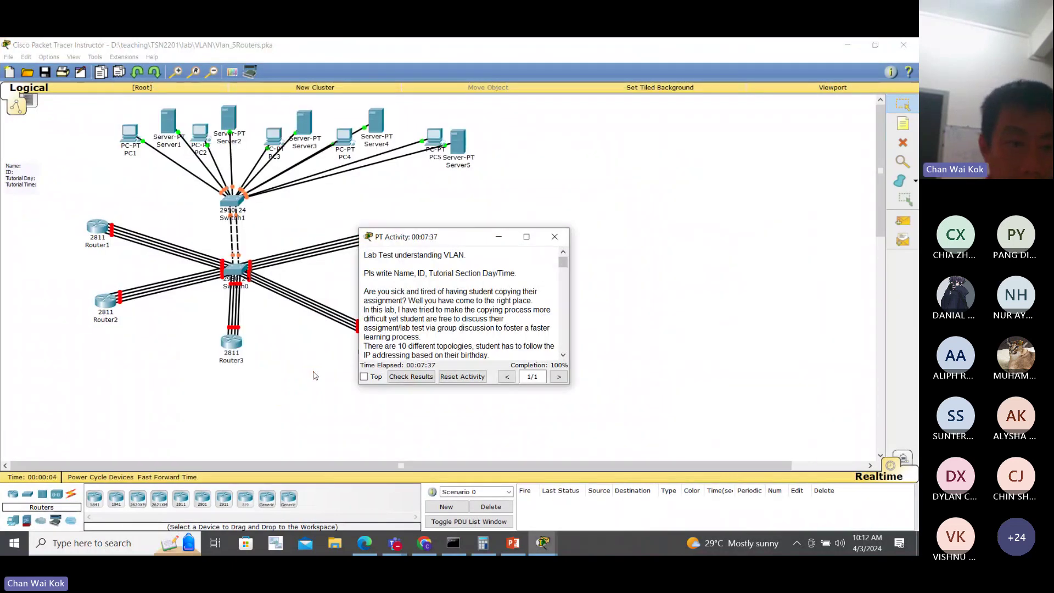
Launch a second instance of Cisco Packet Tracer Instructor.
key(super)
text(Packet Tr)
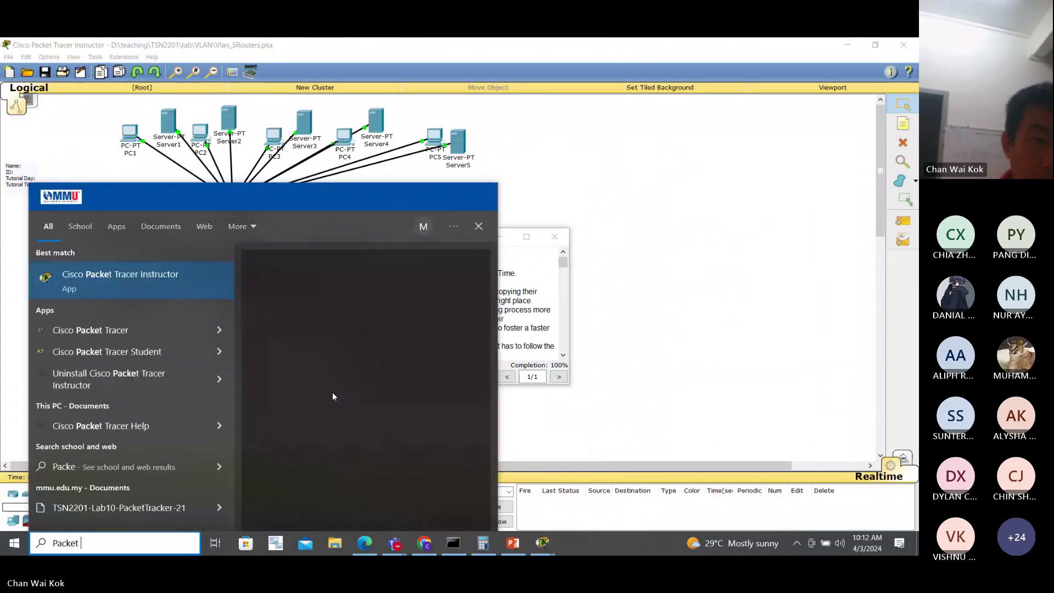
click(175, 277)
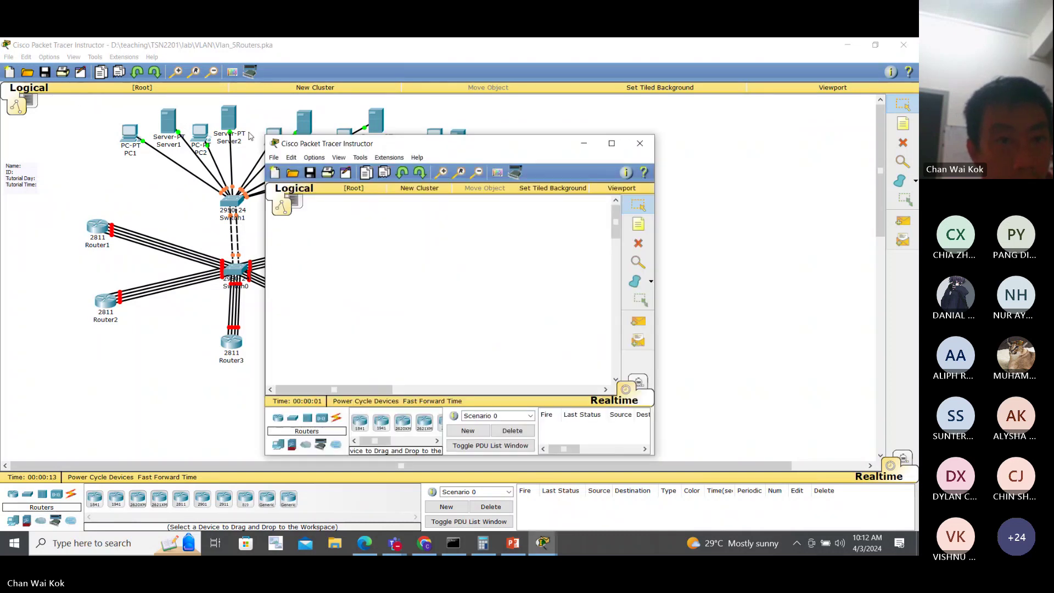
Open 5R7.pka from D:\teaching\TSN2201\lab\IPv4RoutingHtm in the second Packet Tracer instance.
click(273, 158)
click(299, 181)
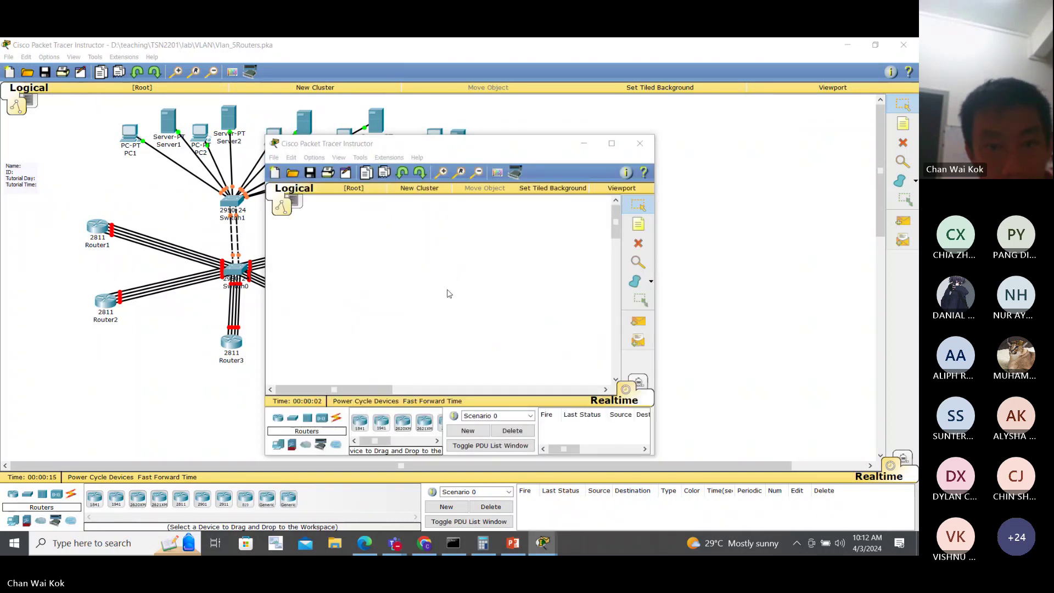
text(d:\)
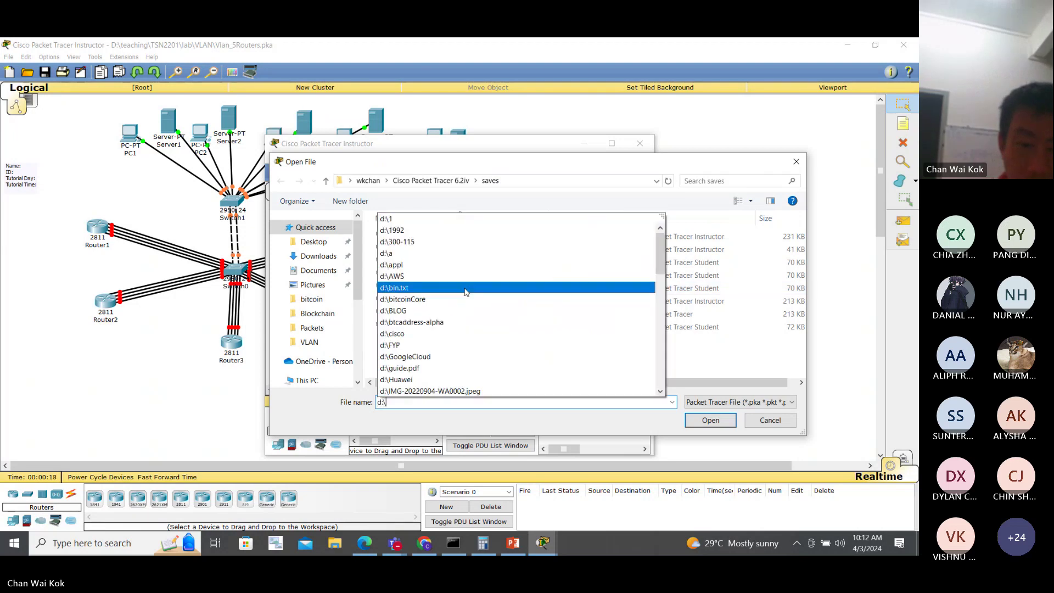
text(teaching\tsn)
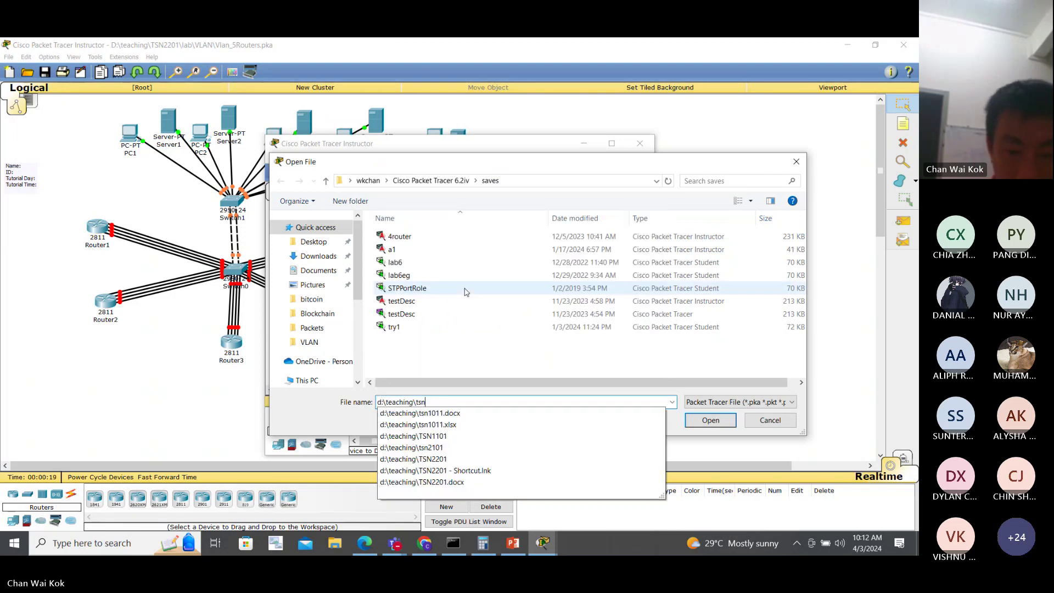
text(2201\)
key(Return)
text(la)
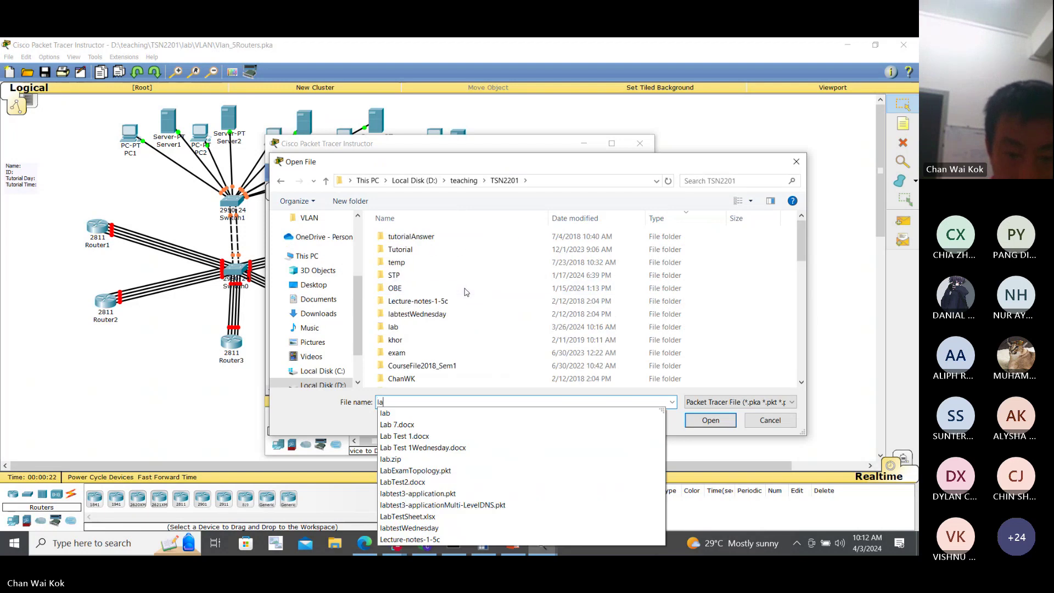
text(b)
key(Return)
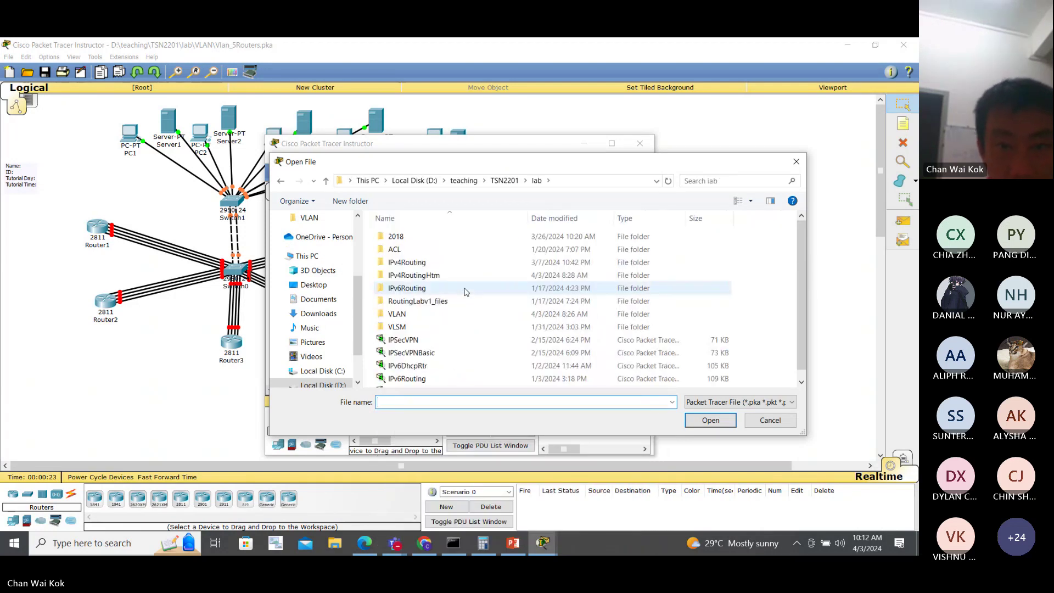
double_click(463, 275)
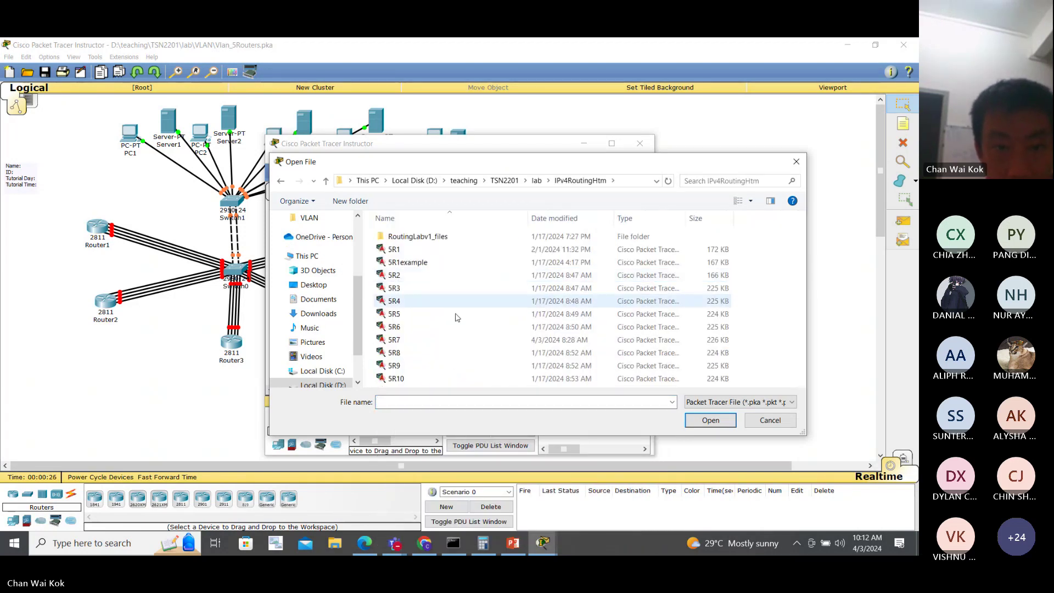
click(445, 340)
double_click(445, 345)
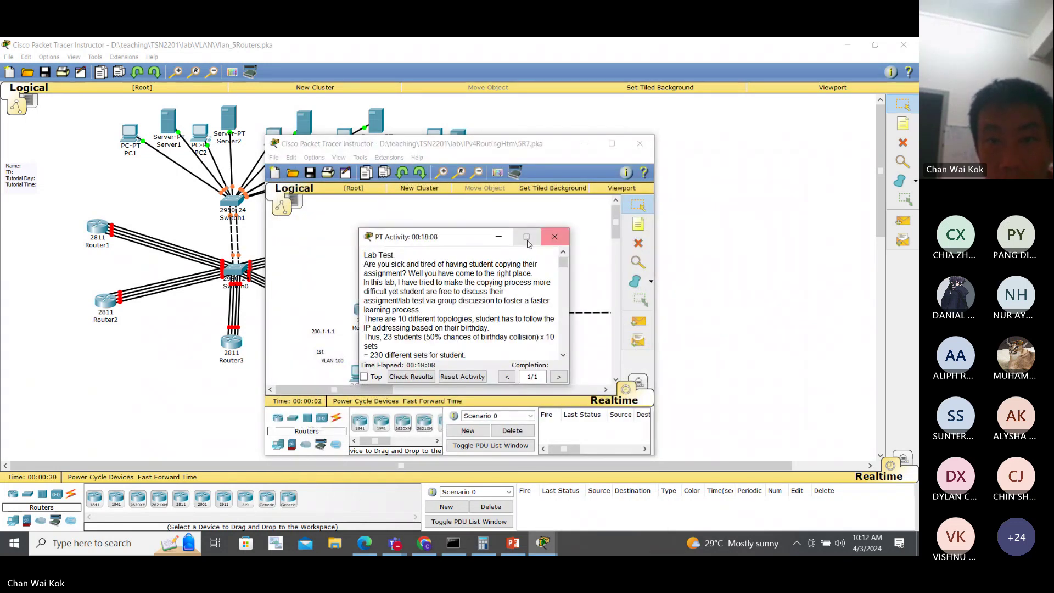
Close the 5R7 activity instructions and arrange the 5R7 window beside the VLAN topology, making it taller to show its PCs.
click(554, 237)
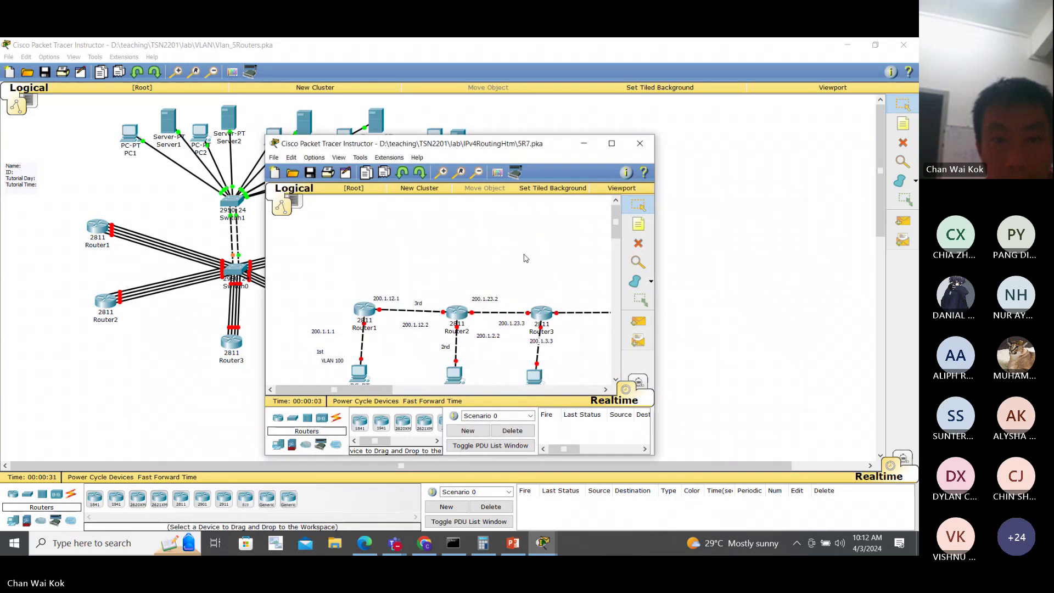
drag(560, 147, 792, 87)
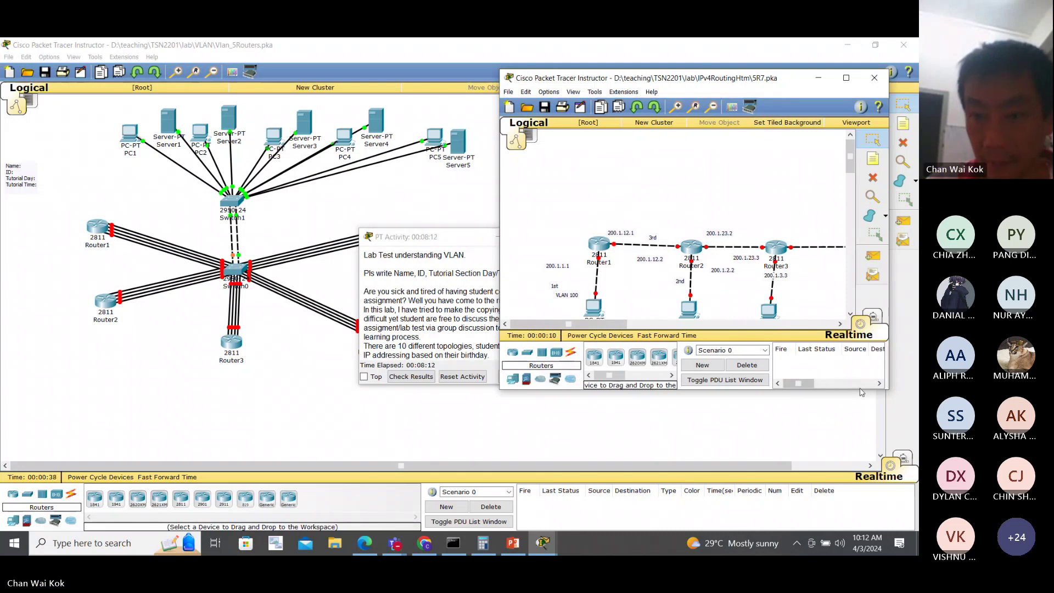
drag(857, 392, 849, 460)
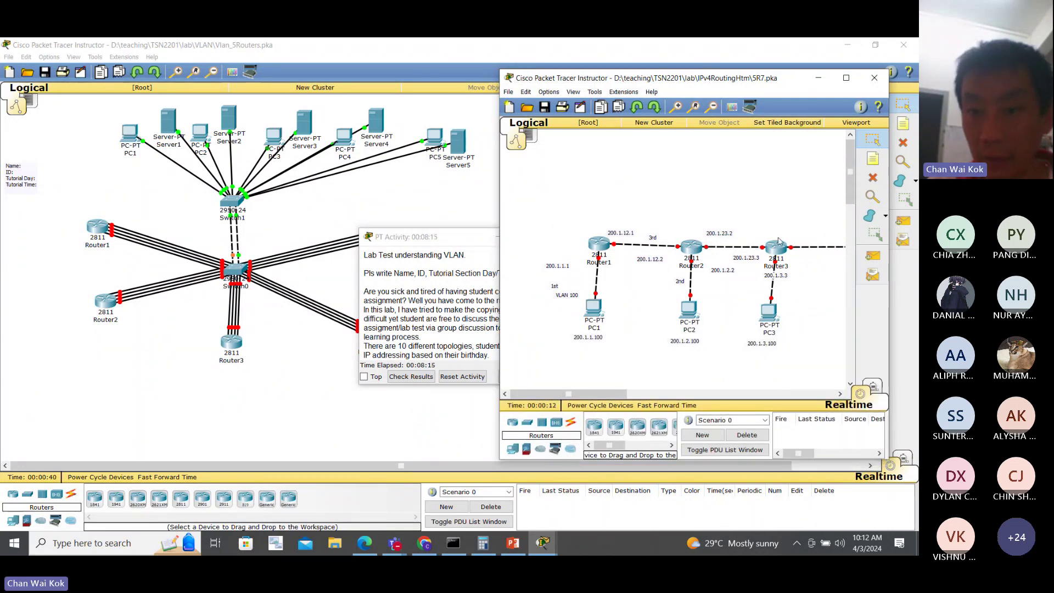
click(639, 394)
click(547, 394)
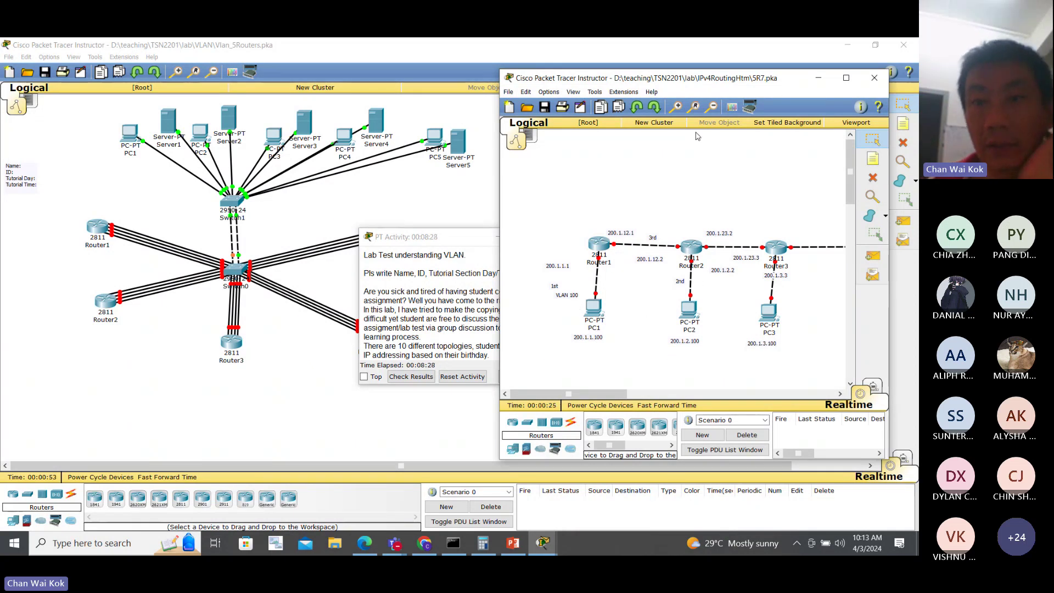
Add the note VLAN 2 on the Router2–PC2 link and VLAN 12 above the Router1–Router2 link in the 5R7 topology.
click(885, 161)
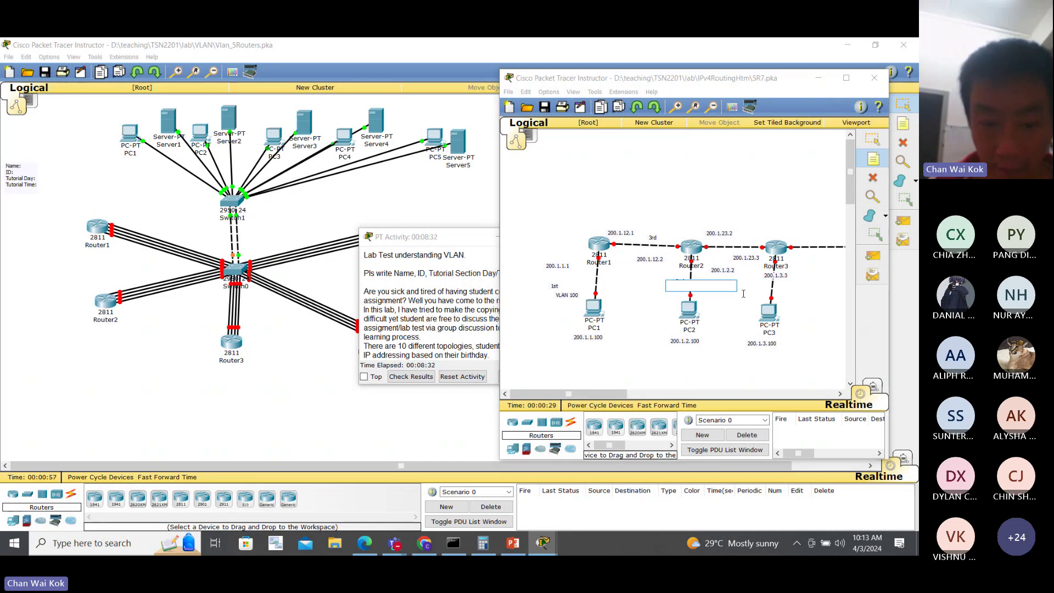
click(668, 283)
text(VLAN 2)
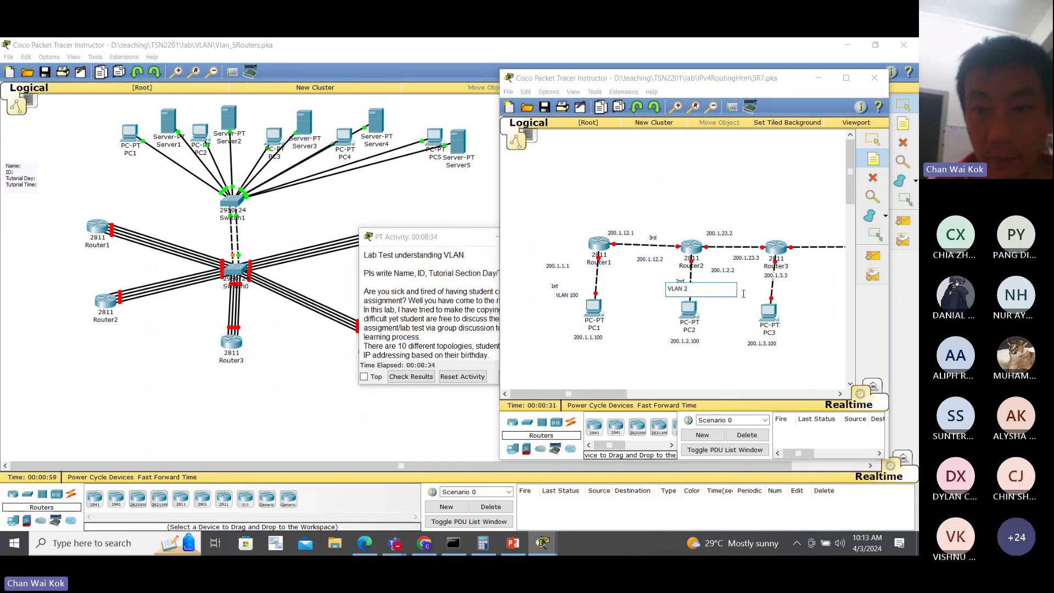
click(627, 219)
text(V)
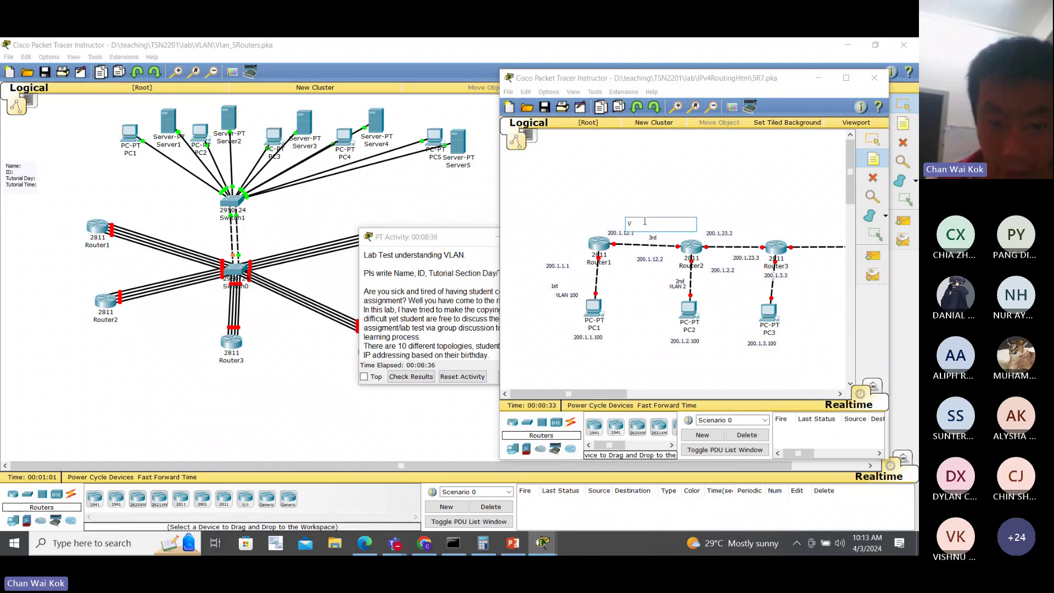
text(LAN 12)
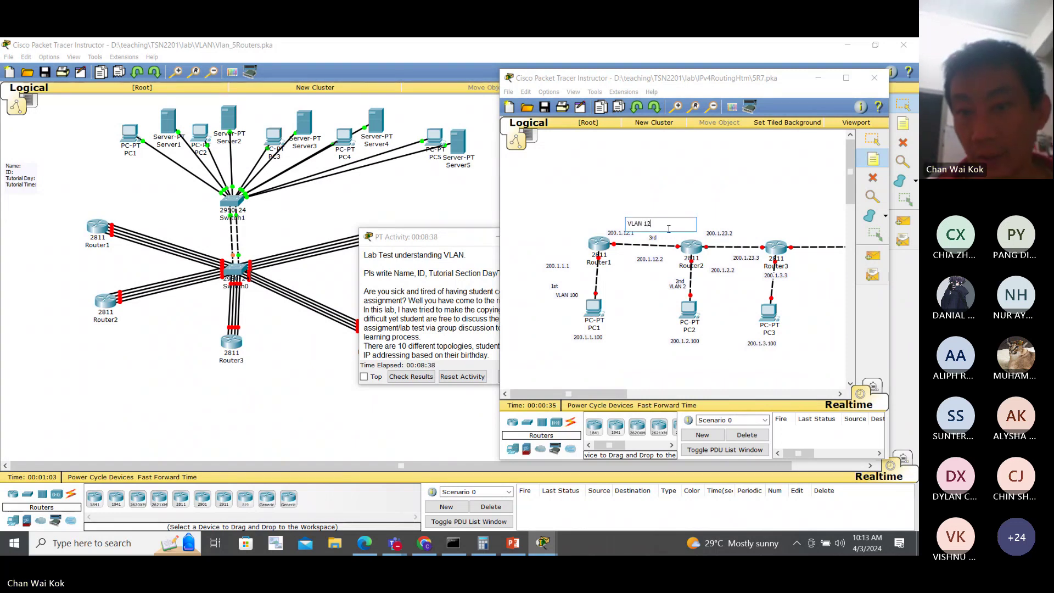
Add the note VLAN 23 above the Router2–Router3 link and VLAN 3 beside the Router3–PC3 link.
click(722, 220)
text(VLAN )
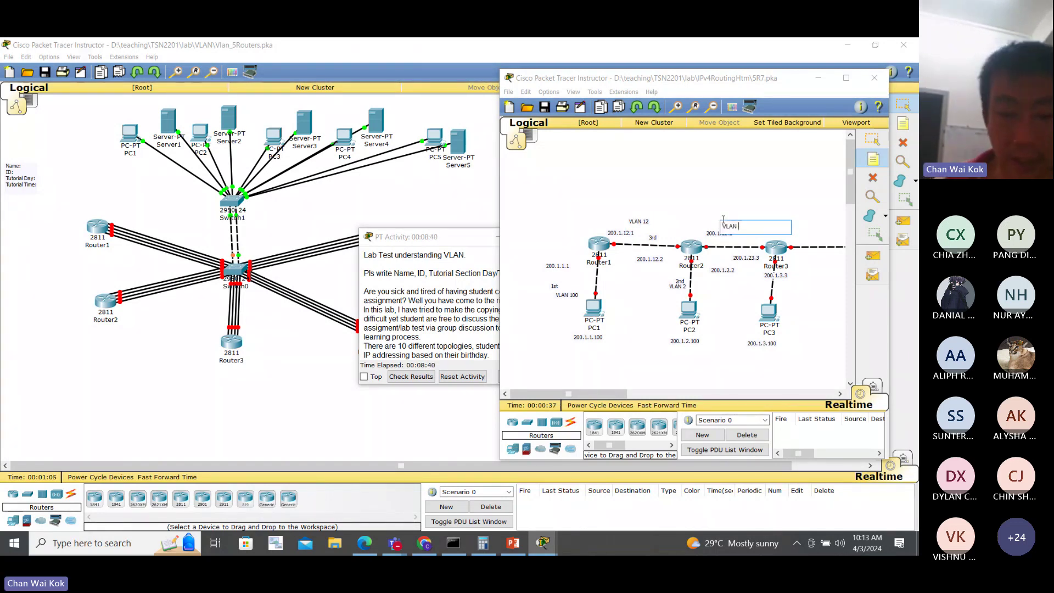
text(23)
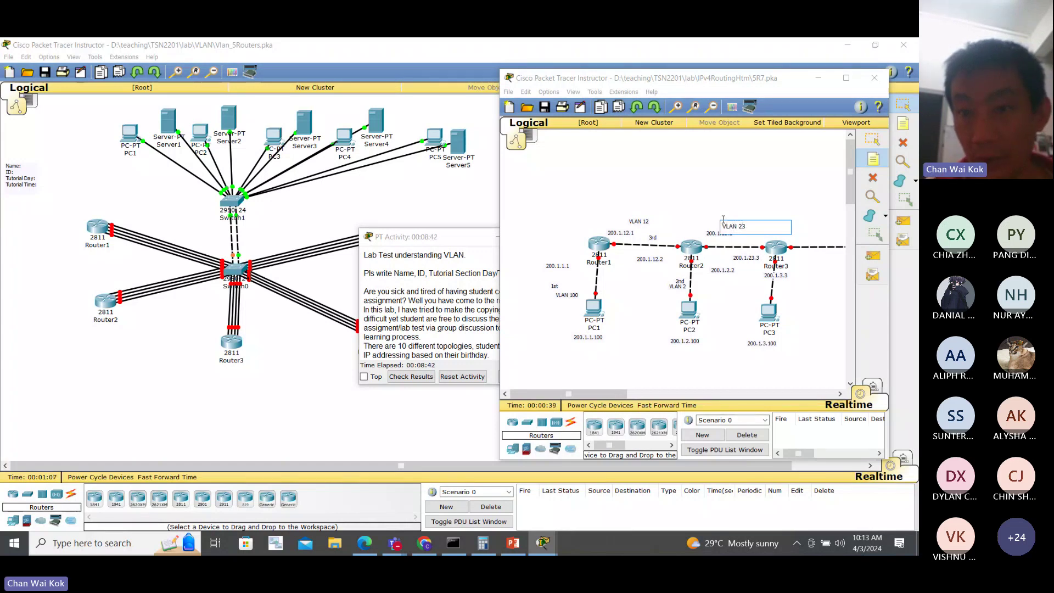
click(791, 291)
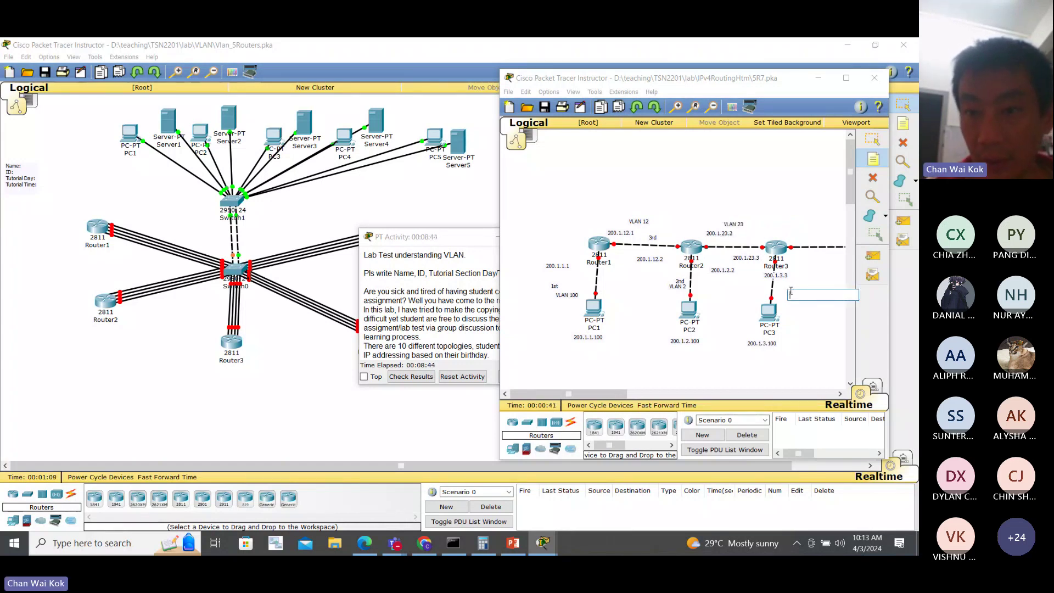
click(791, 295)
text(VLAN 3)
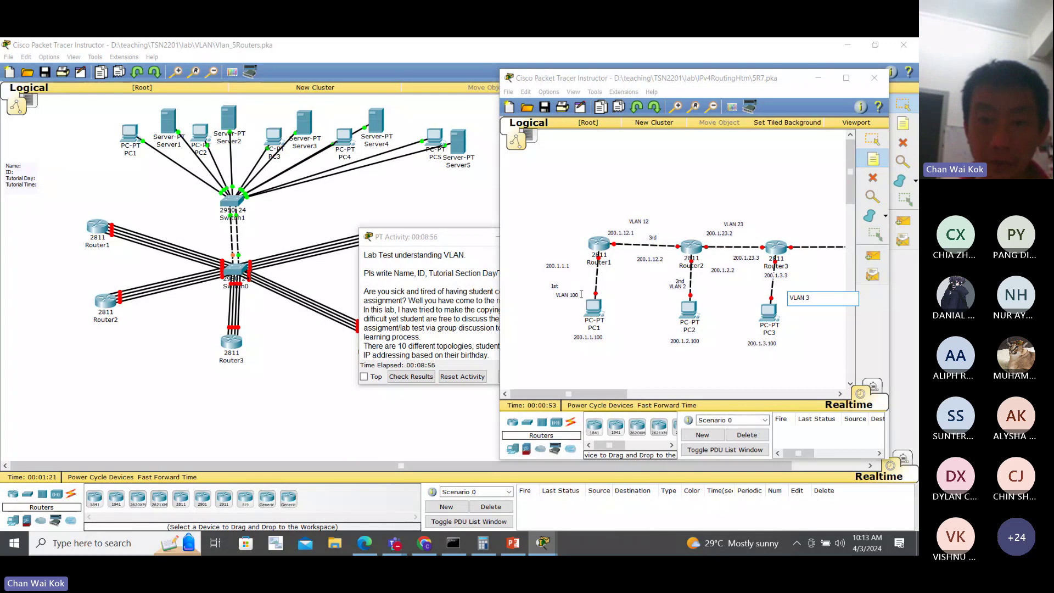
Read the Switch1 and Switch0 port connections in the VLAN lab's activity instructions.
click(452, 295)
scroll(452, 294, down, 8)
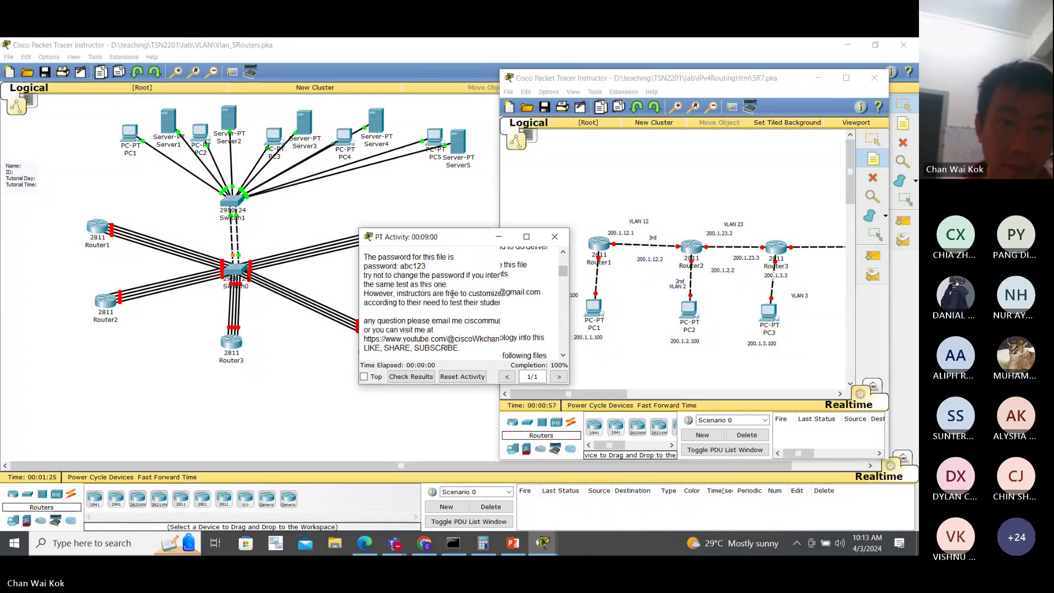
scroll(452, 294, down, 10)
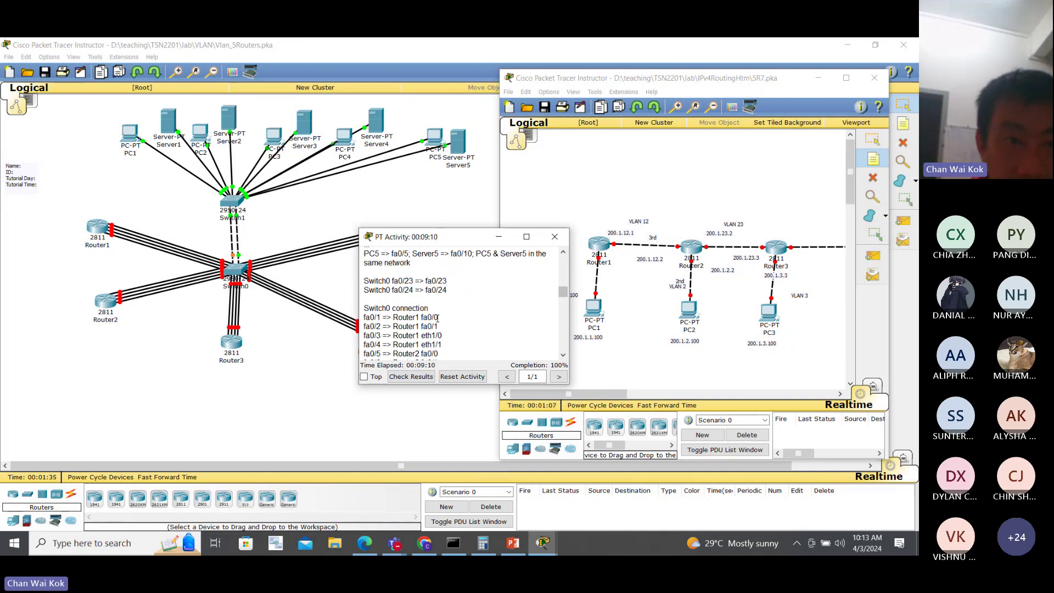
scroll(437, 317, down, 4)
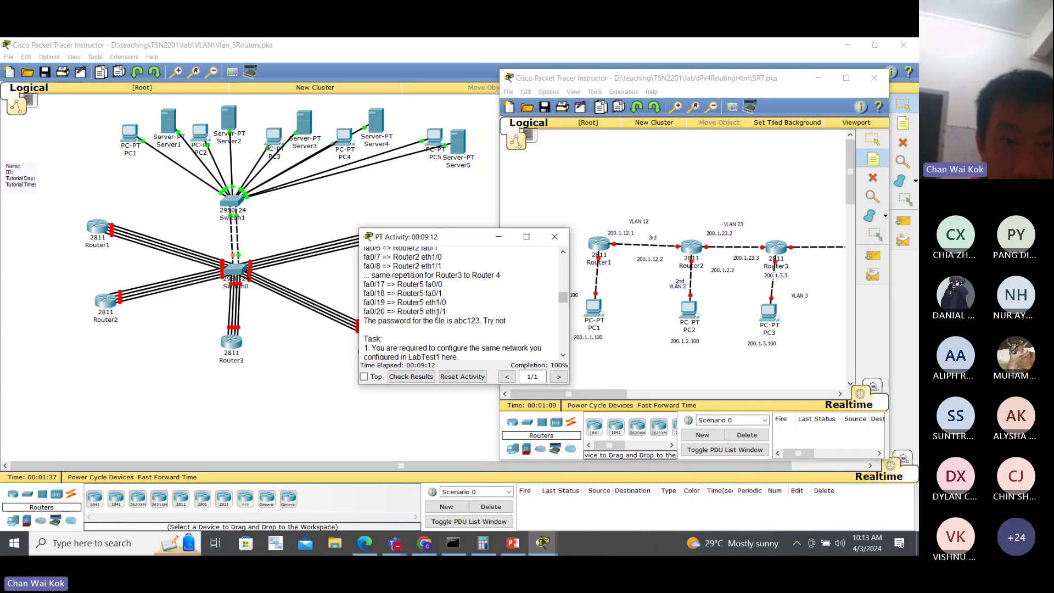
scroll(438, 318, up, 6)
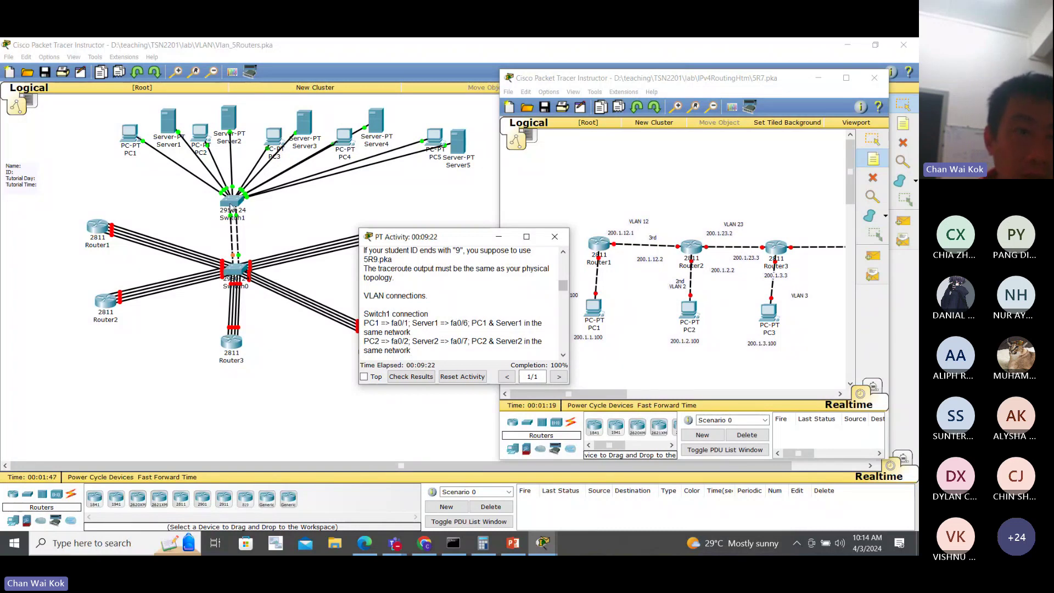
In PC1's static IP configuration, enter IP address 200.1.1.1, subnet mask 255.255.255.0 and default gateway 200.1.1.1.
click(126, 137)
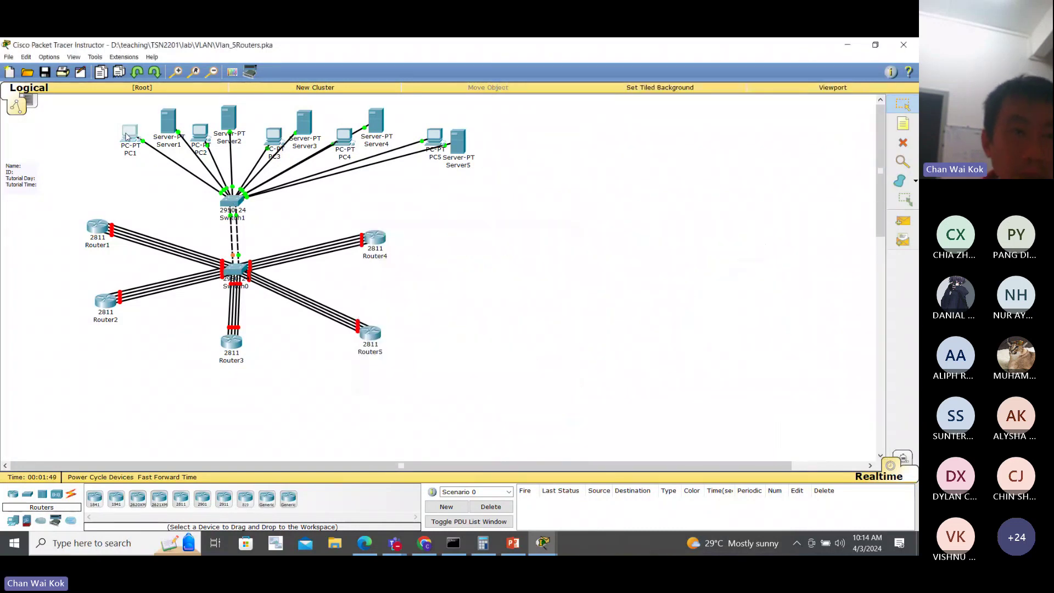
click(127, 138)
click(404, 192)
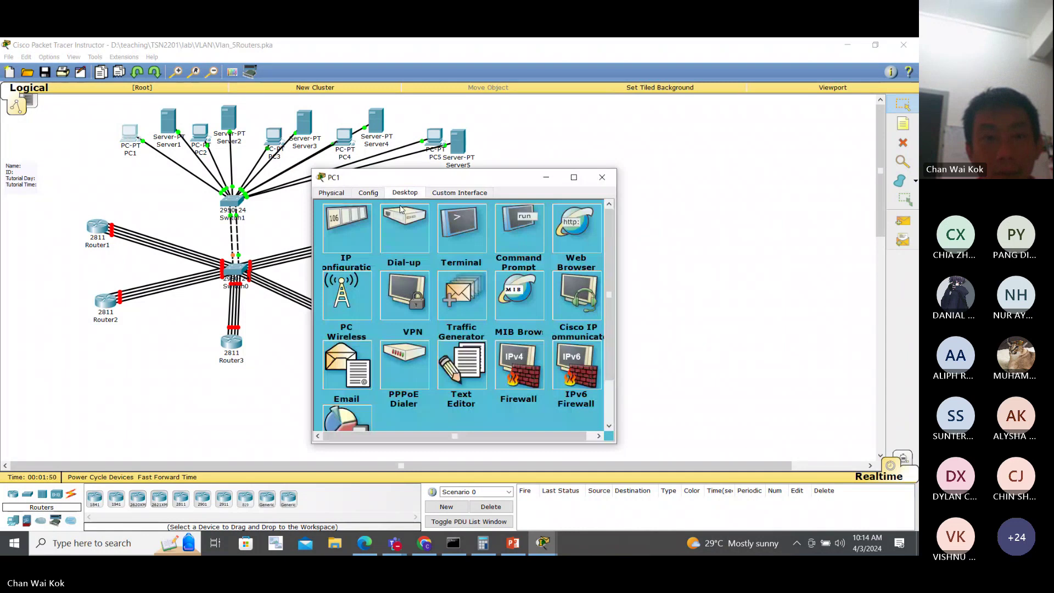
click(361, 232)
click(485, 249)
text(200)
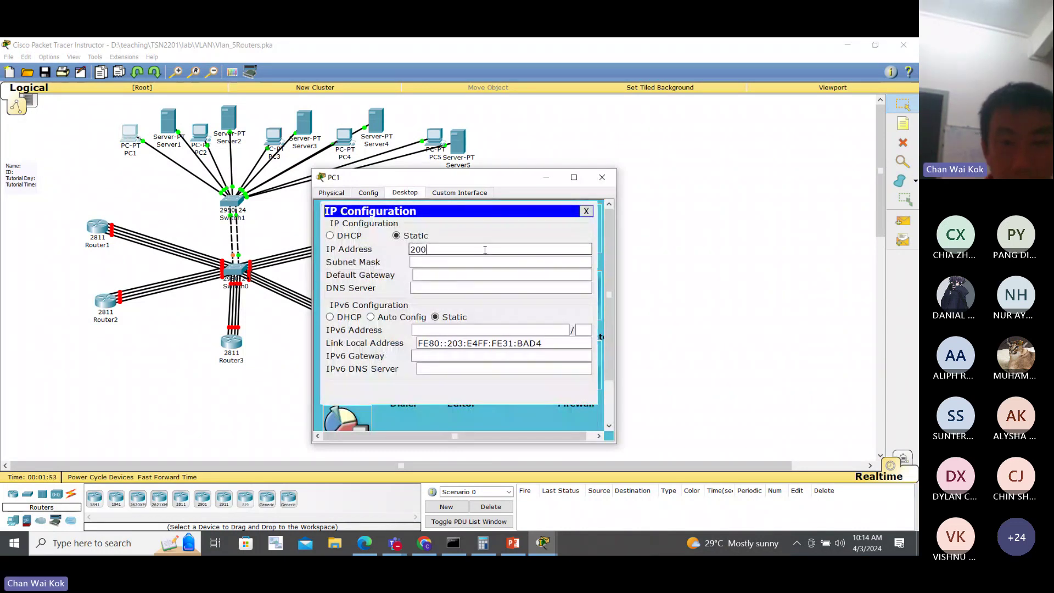
text(.1.1.1)
key(Tab)
key(Tab)
text(2)
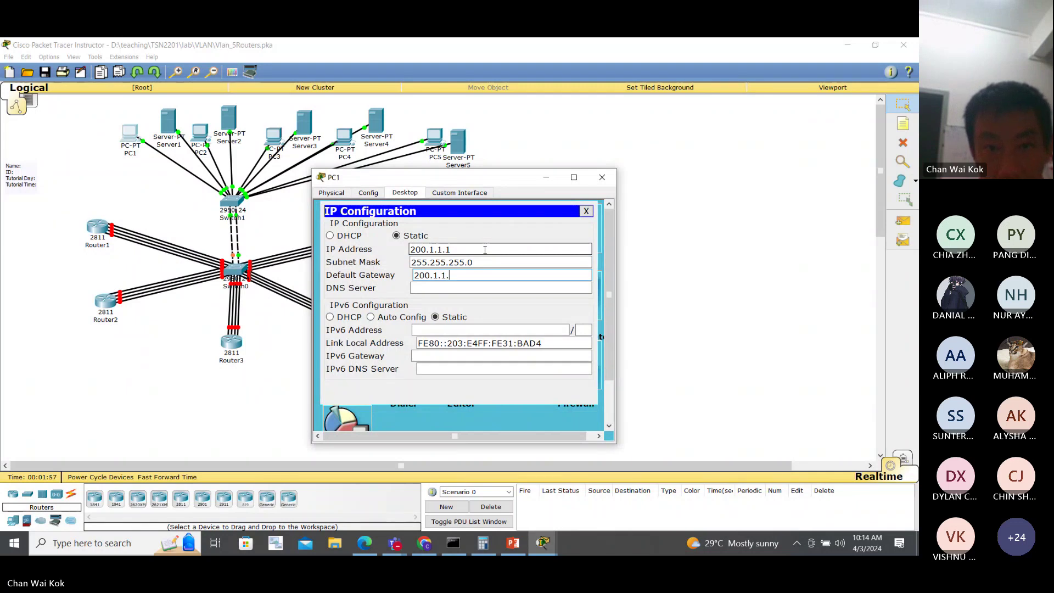
Change PC1's IP address to 200.1.1.100 and close its IP configuration.
click(485, 250)
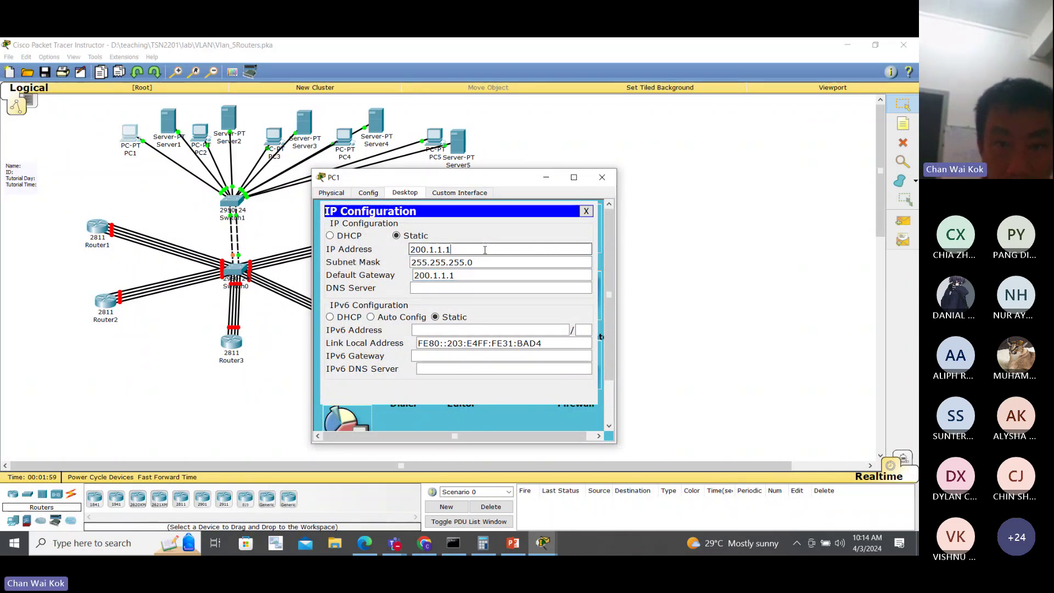
text(00)
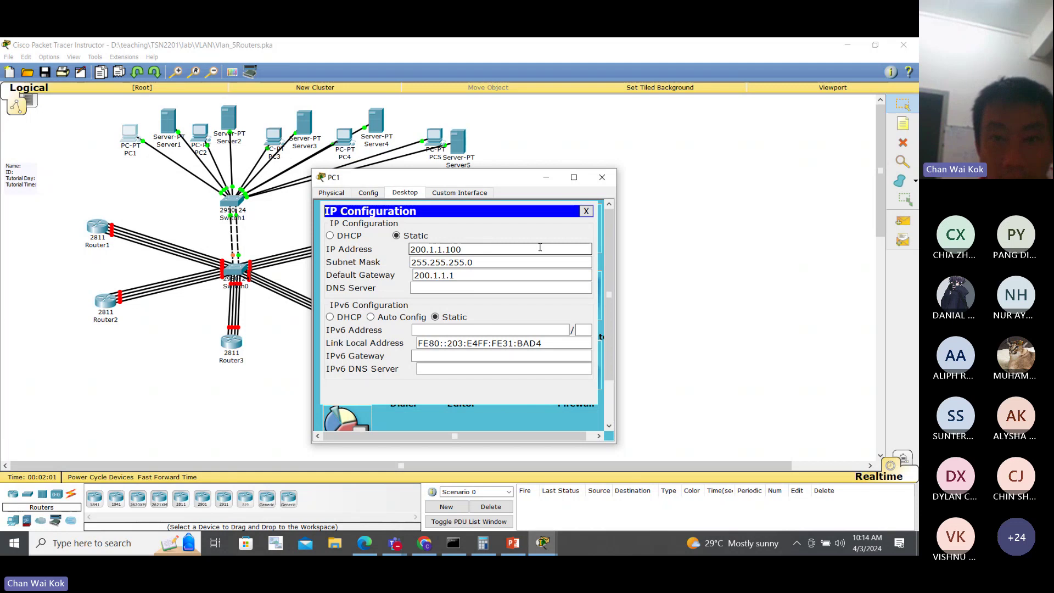
click(586, 211)
Enter global configuration mode in Switch1's command line and set its hostname to TOP.
click(241, 208)
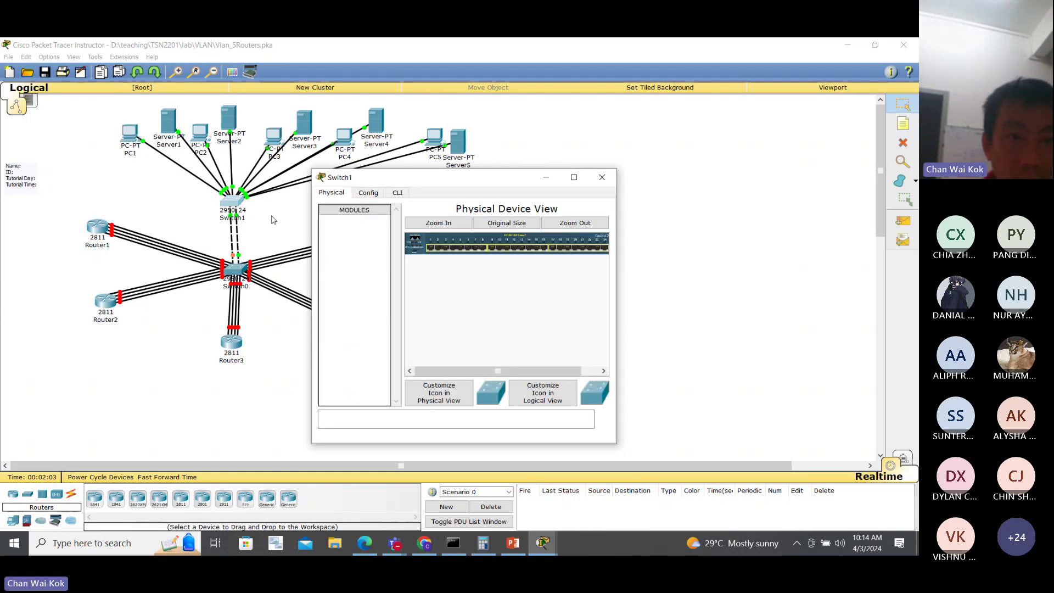
click(398, 192)
key(Return)
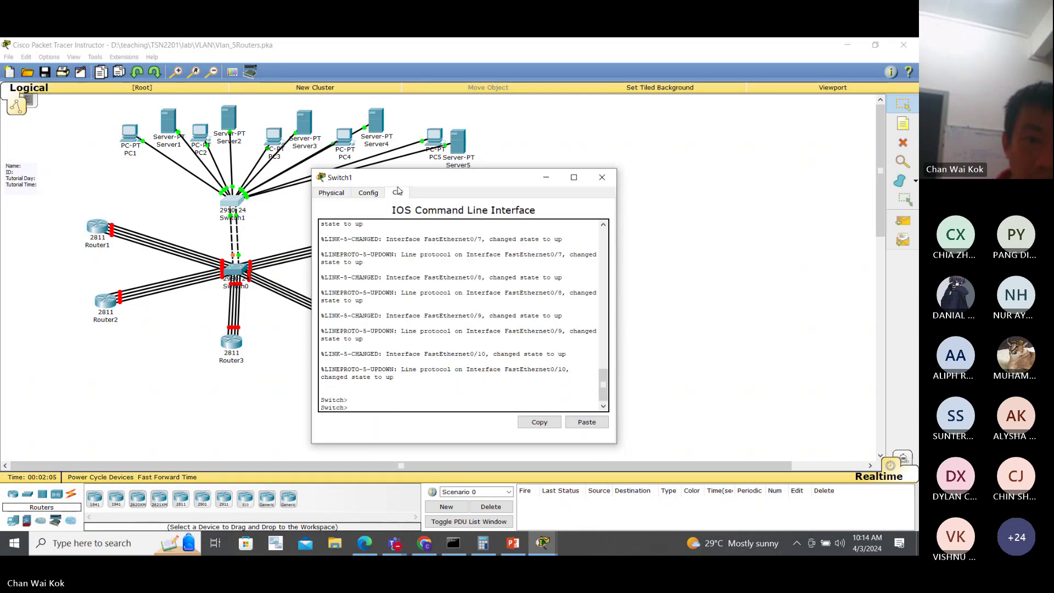
text(en)
key(Return)
text(conf te)
key(Return)
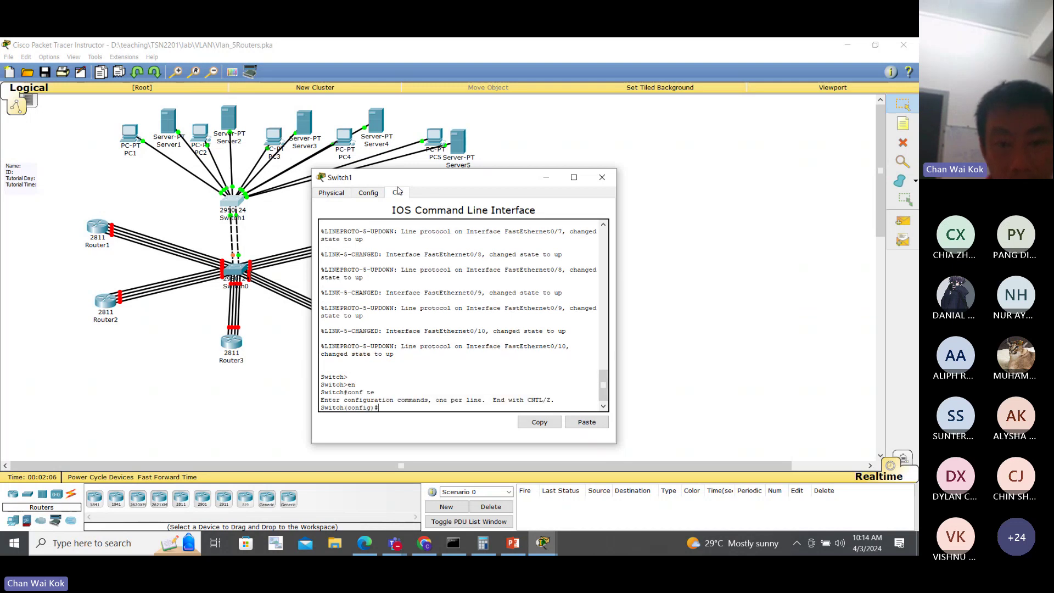
text(hos)
key(Tab)
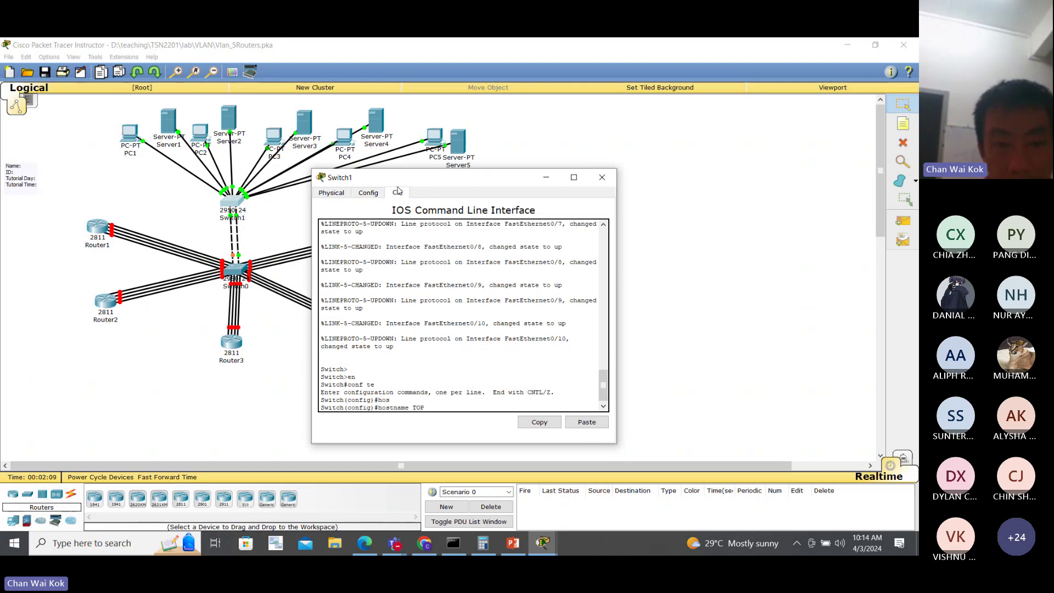
text(TOP)
key(Return)
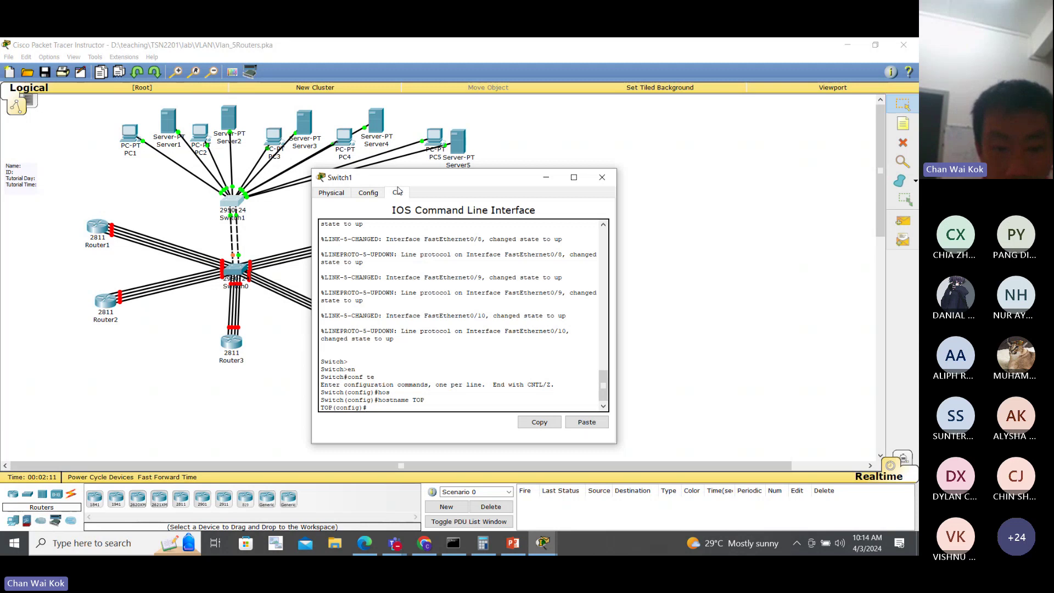
Set Switch1's port fa0/1 to switchport access mode.
text(int fa0/)
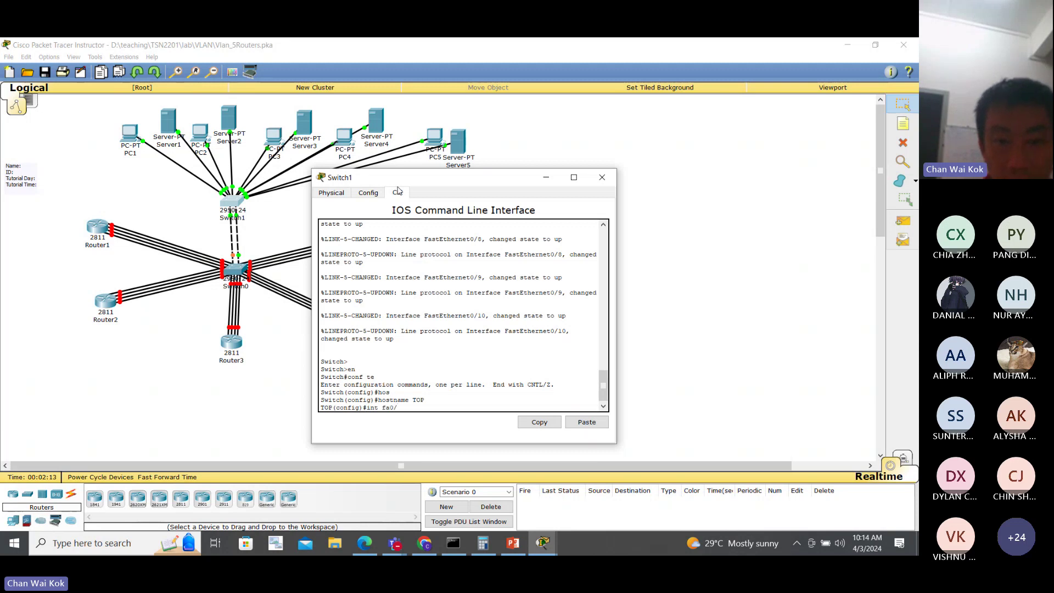
text(1)
key(Return)
text(sw)
key(Tab)
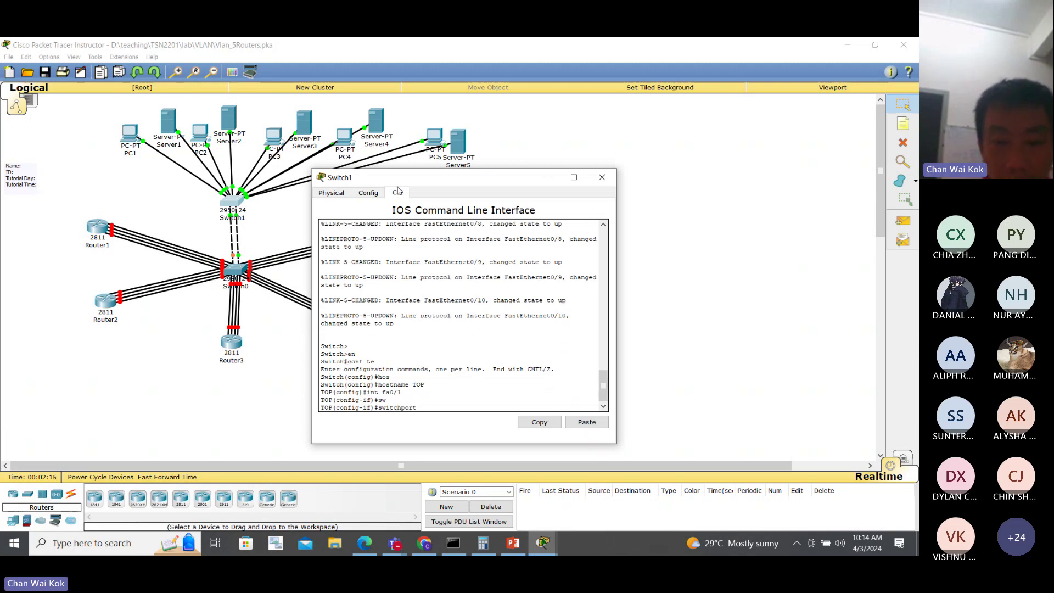
text(ac)
key(BackSpace)
key(BackSpace)
text(m)
key(Tab)
text(acc)
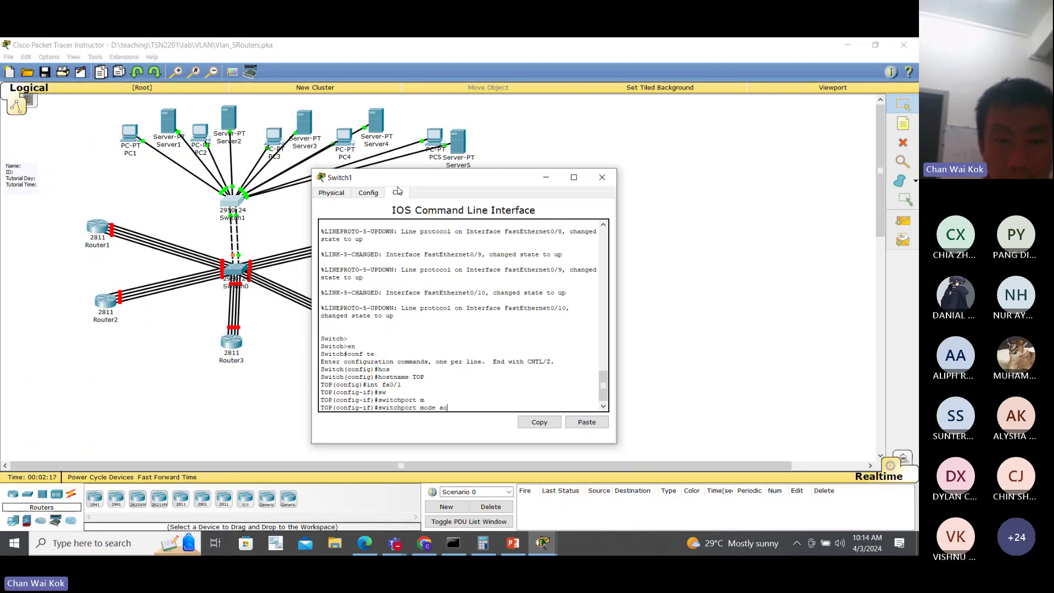
key(Tab)
key(Return)
Assign Switch1's port fa0/1 to access VLAN 100.
text(sw)
key(Tab)
text(a)
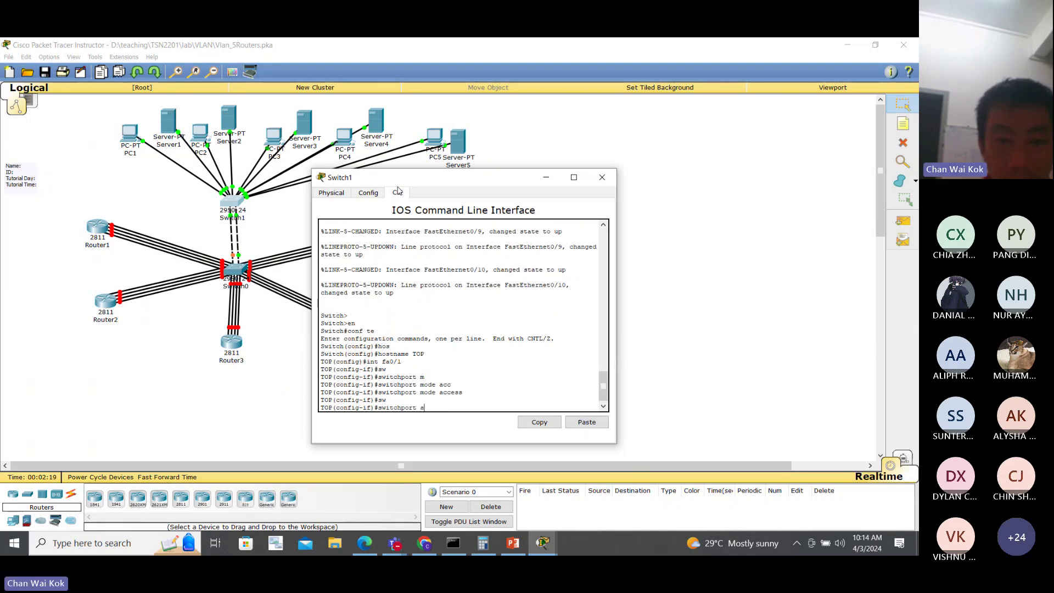
text(cc)
key(Tab)
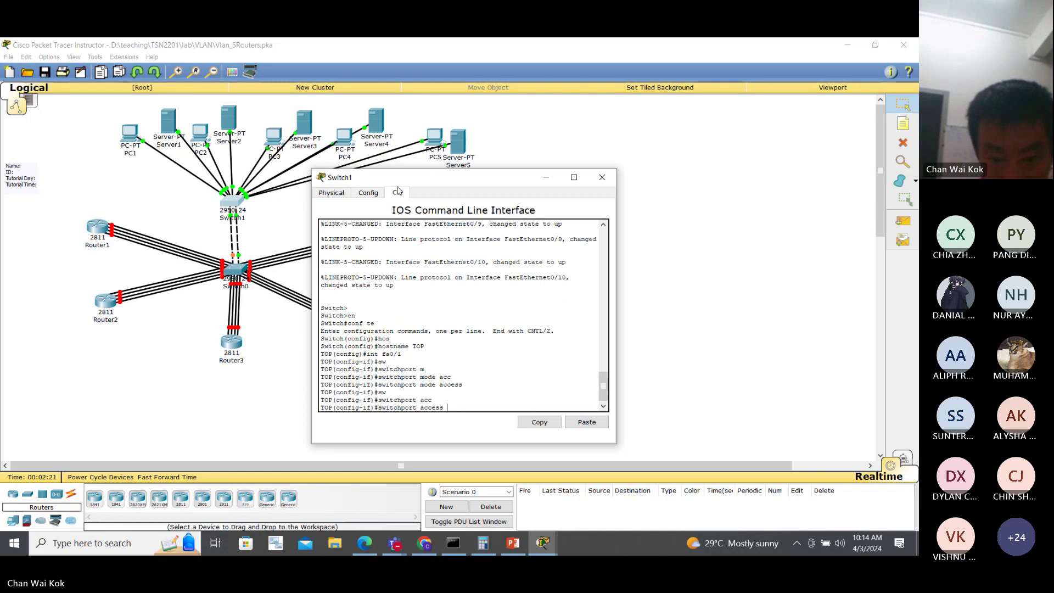
text(vlan 100)
key(Return)
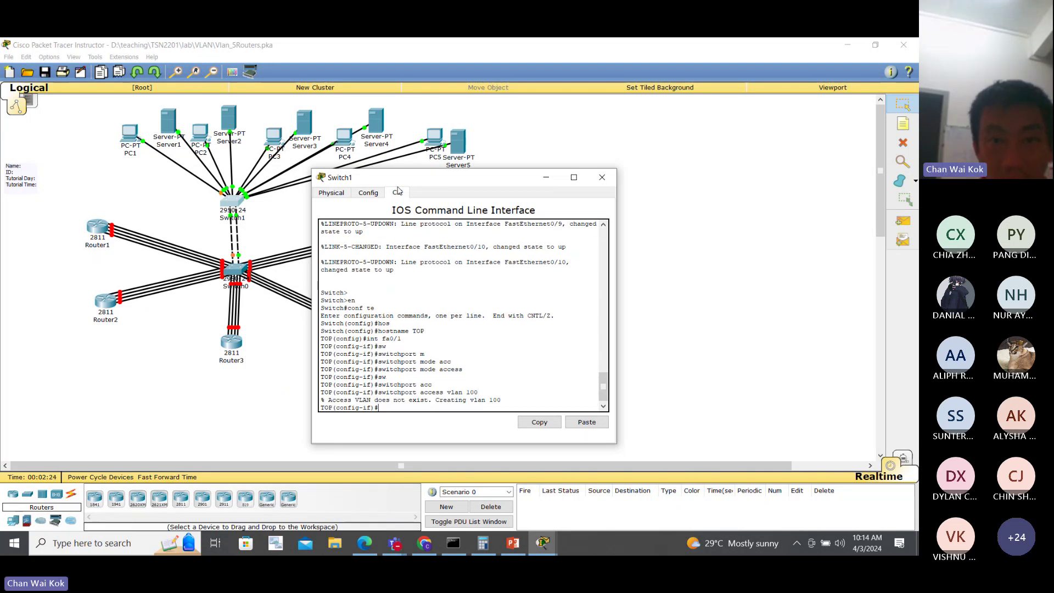
Check the ports linking Switch1 and Switch0 in the VLAN lab's activity instructions.
key(alt+Tab)
key(alt+Tab)
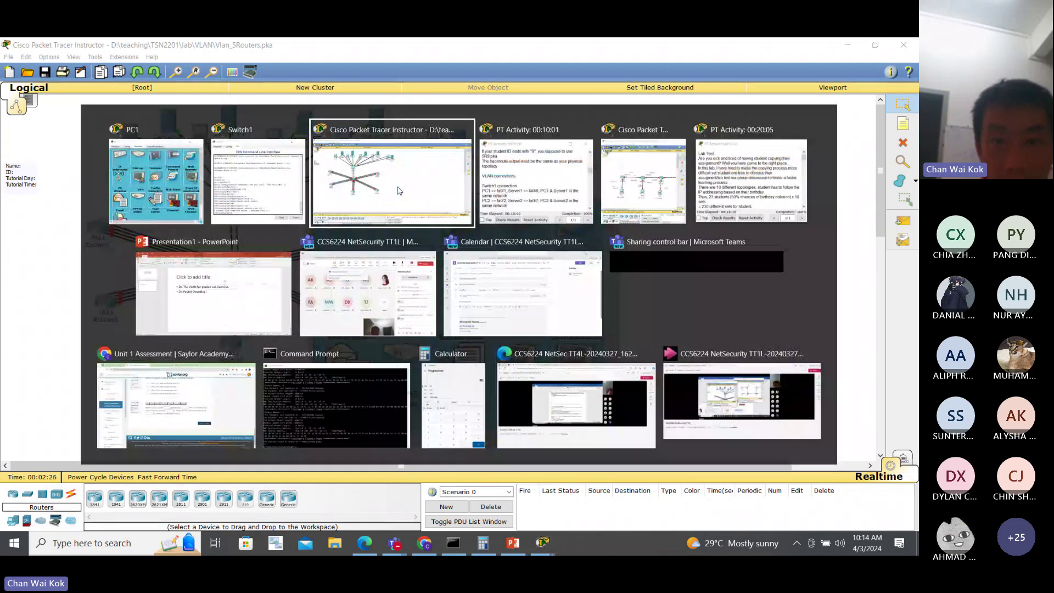
click(399, 190)
scroll(498, 300, down, 1)
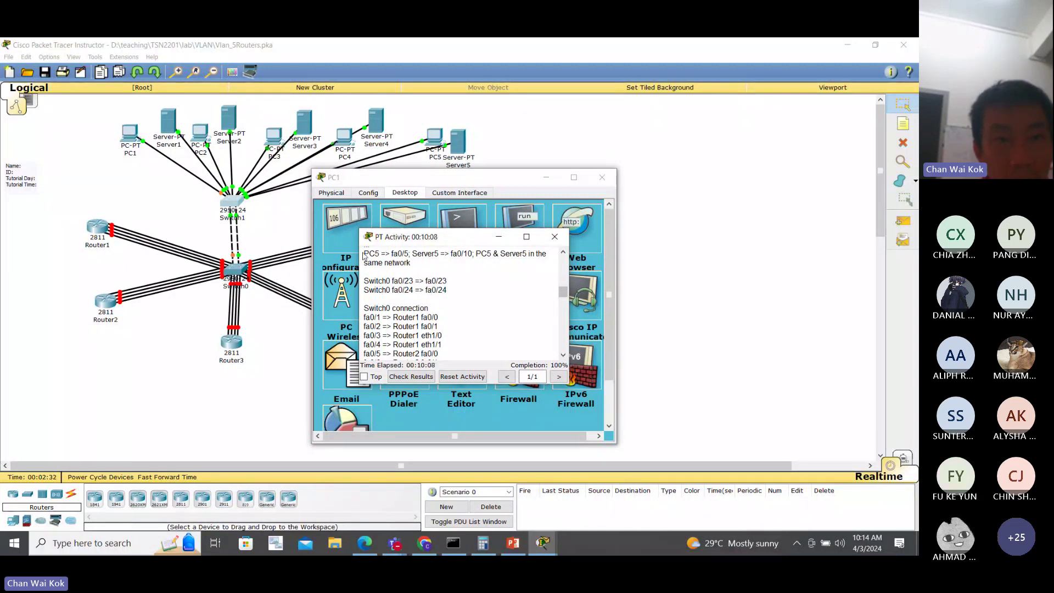
key(alt+Tab)
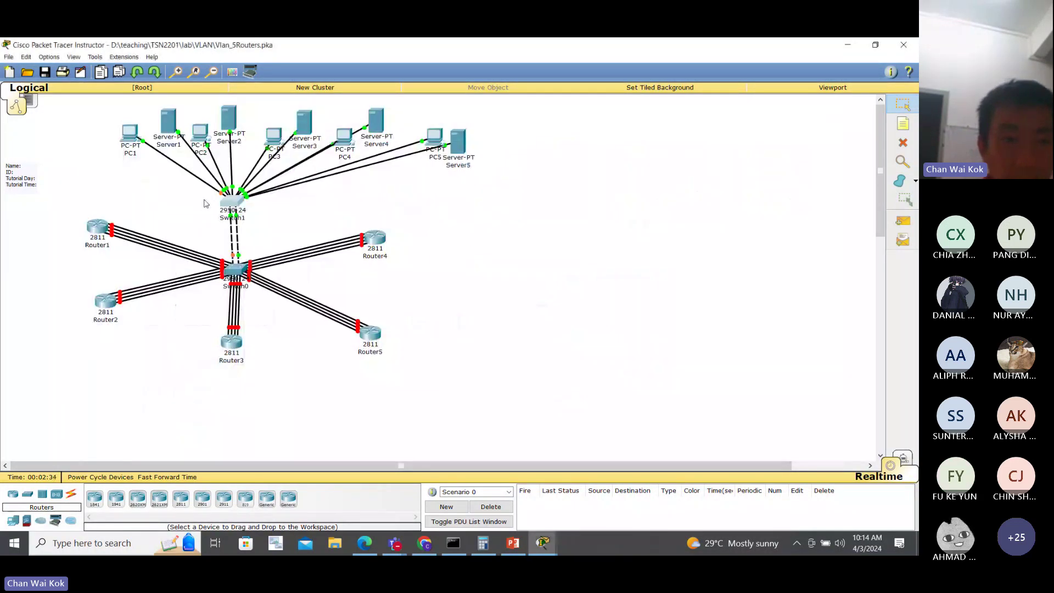
Set Switch1's port fa0/23 to switchport trunk mode from its command line.
click(237, 202)
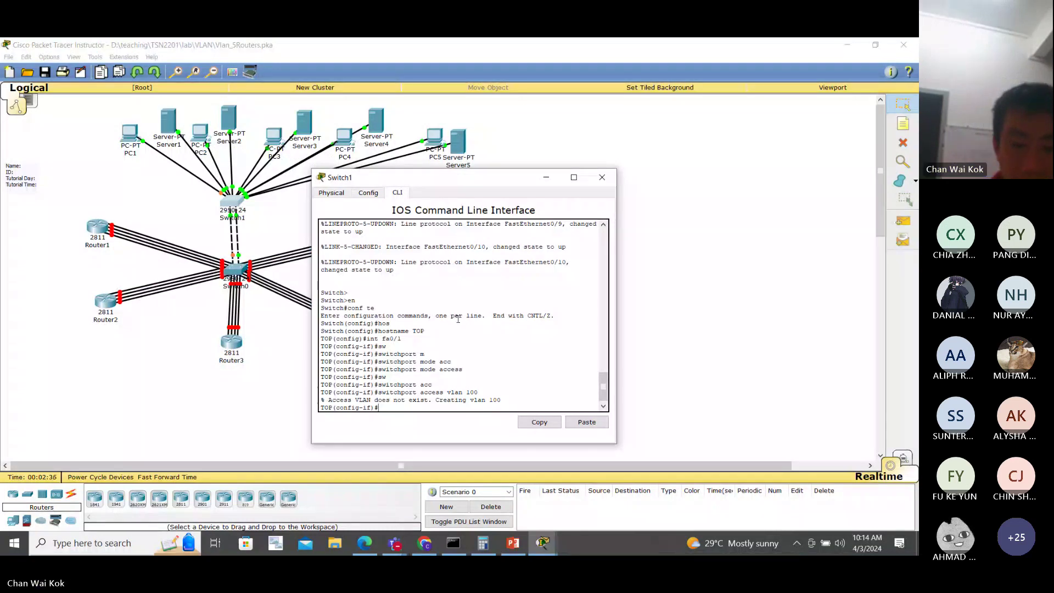
text(int fa0/23)
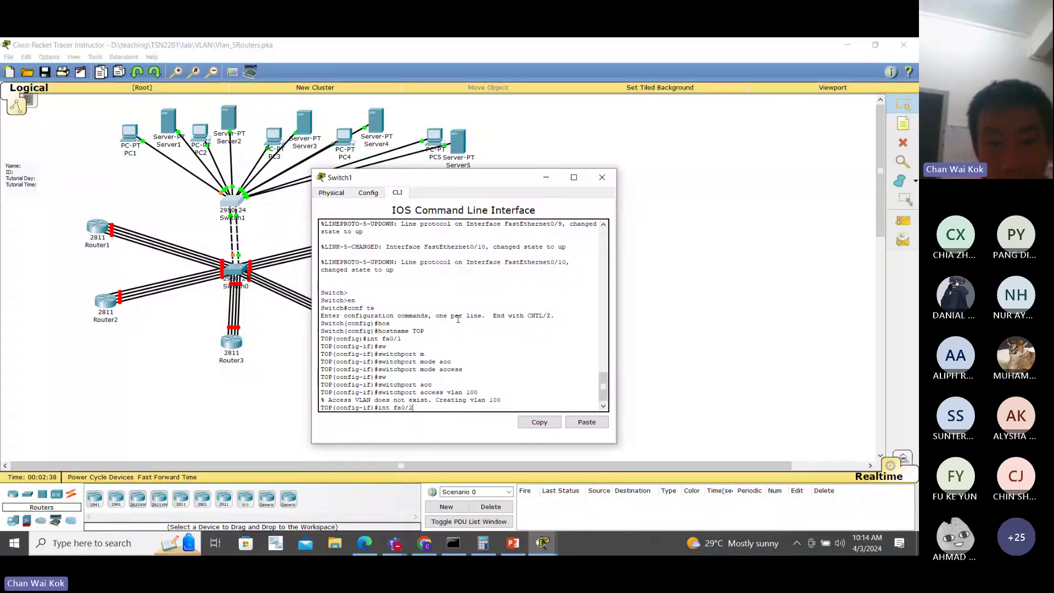
key(Return)
text(sw)
key(Tab)
text(m)
key(Tab)
text(t)
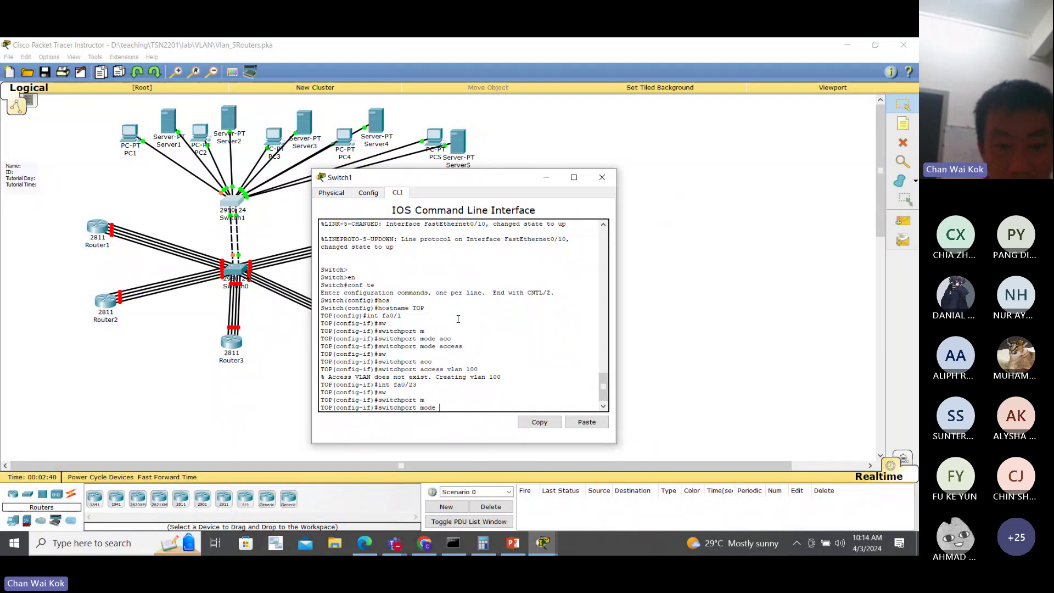
key(Tab)
key(Return)
key(Up)
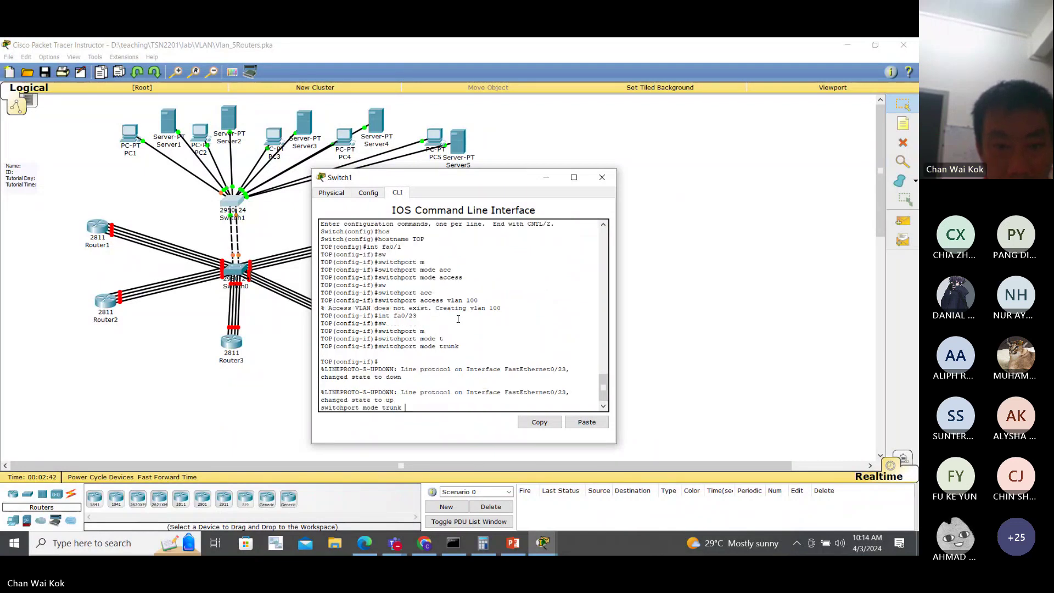
key(Return)
Set Switch1's port fa0/24 to switchport trunk mode as well.
key(Up)
key(Up)
text(4)
key(Return)
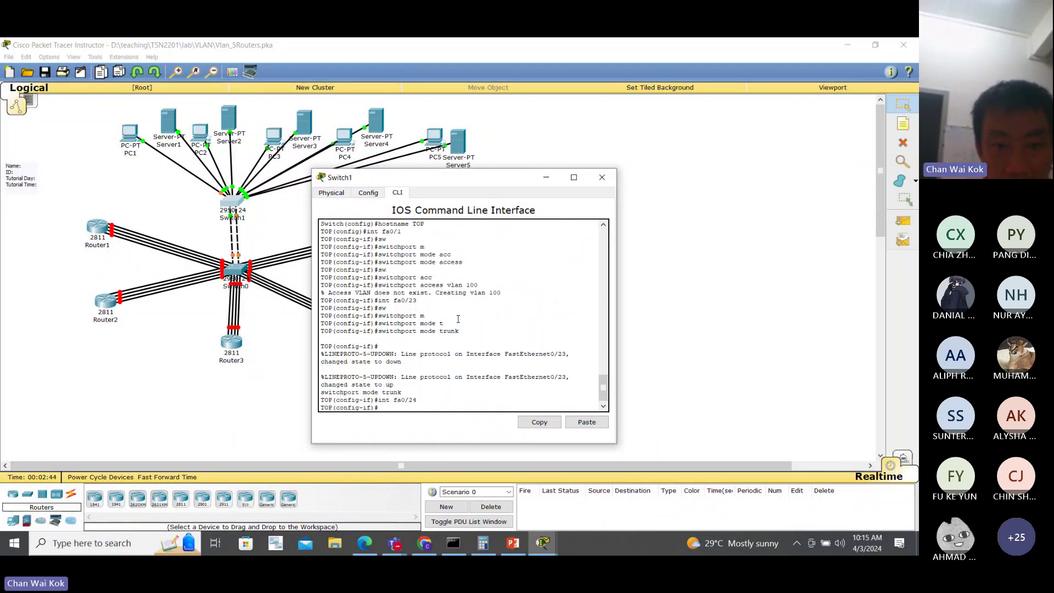
key(Up)
key(Up)
key(Return)
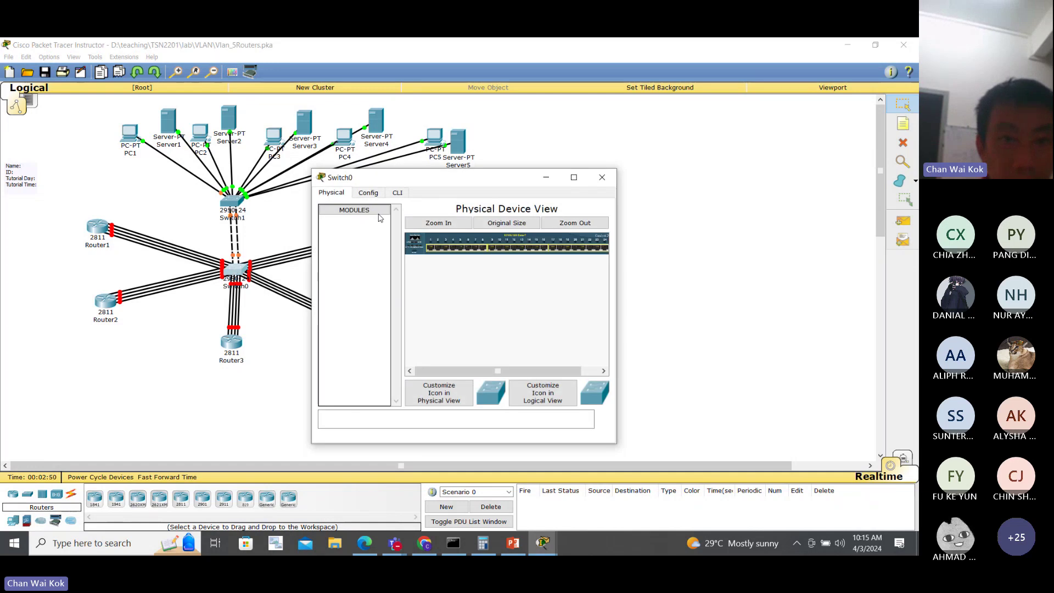
Enter global configuration mode in Switch0's command line and set its hostname to BOTTOM.
click(398, 194)
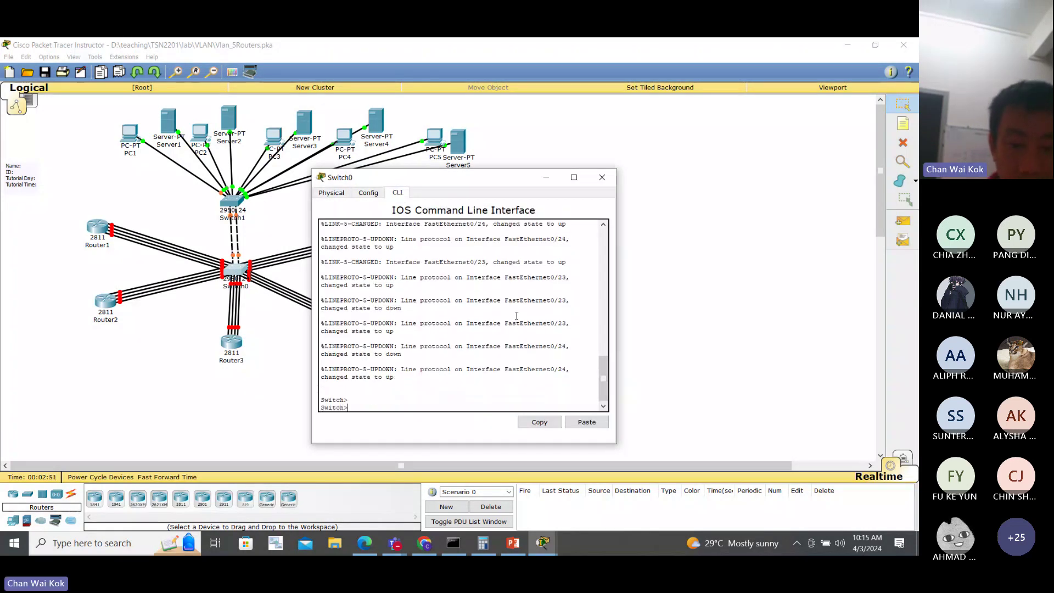
text(en)
key(Return)
text(conf te)
key(Return)
text(hos)
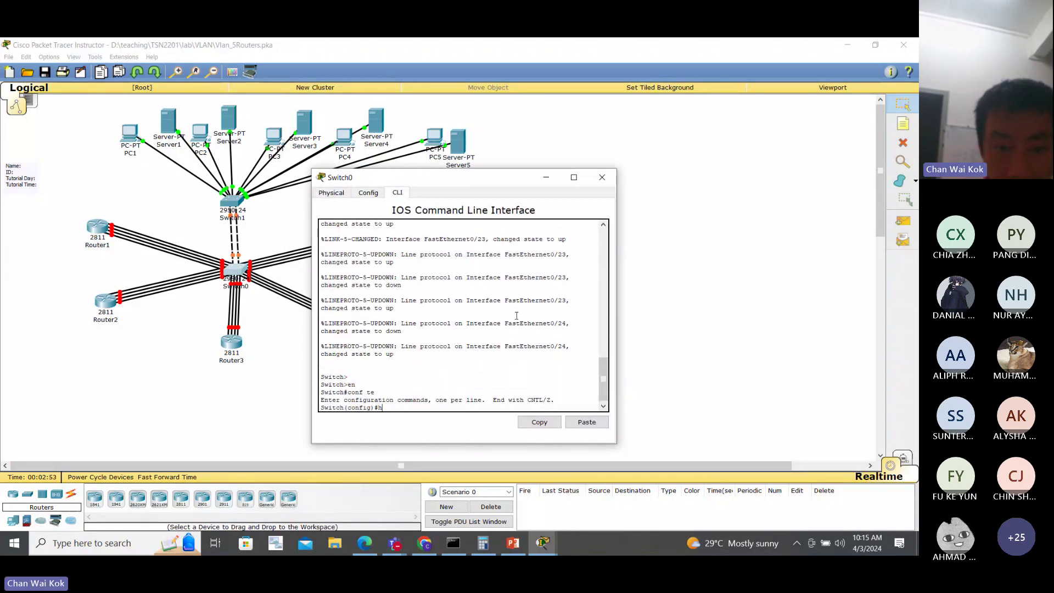
key(Tab)
text(BOTT)
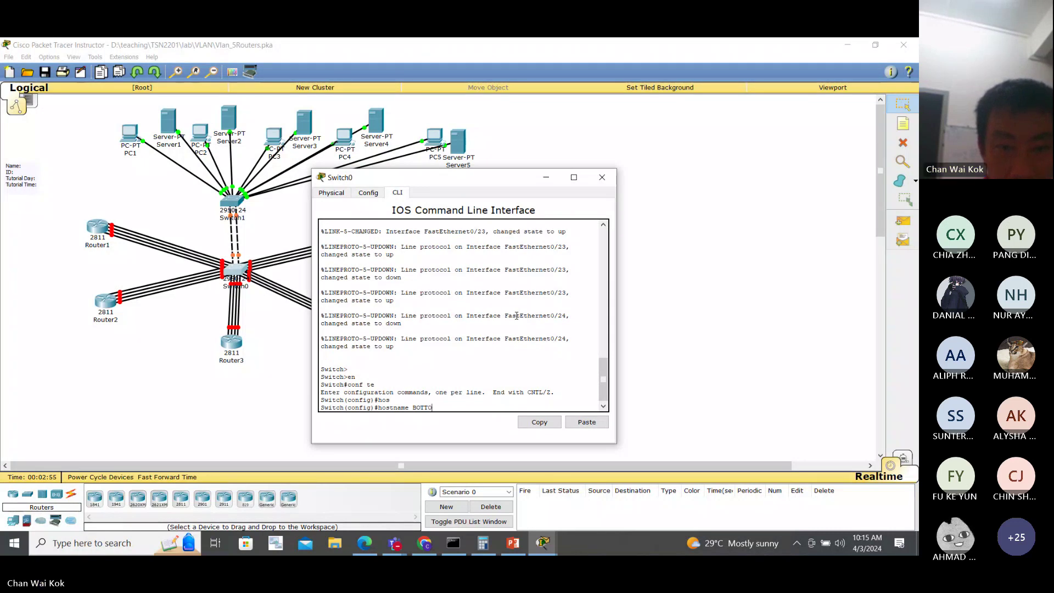
text(OM)
key(Return)
text(')
key(Return)
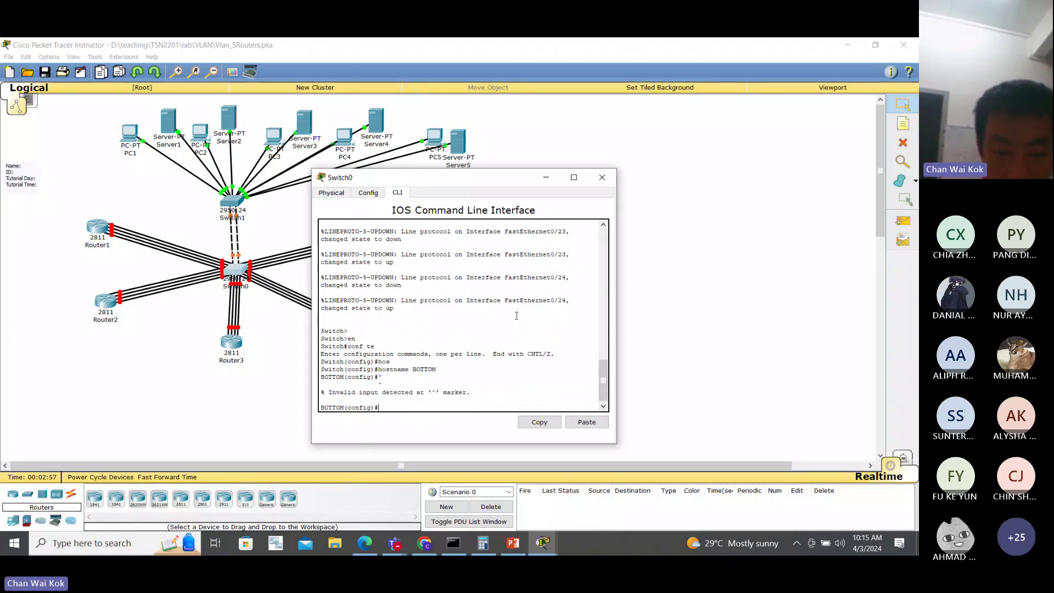
Set Switch0's port f0/23 to switchport trunk mode.
text(int f0/23)
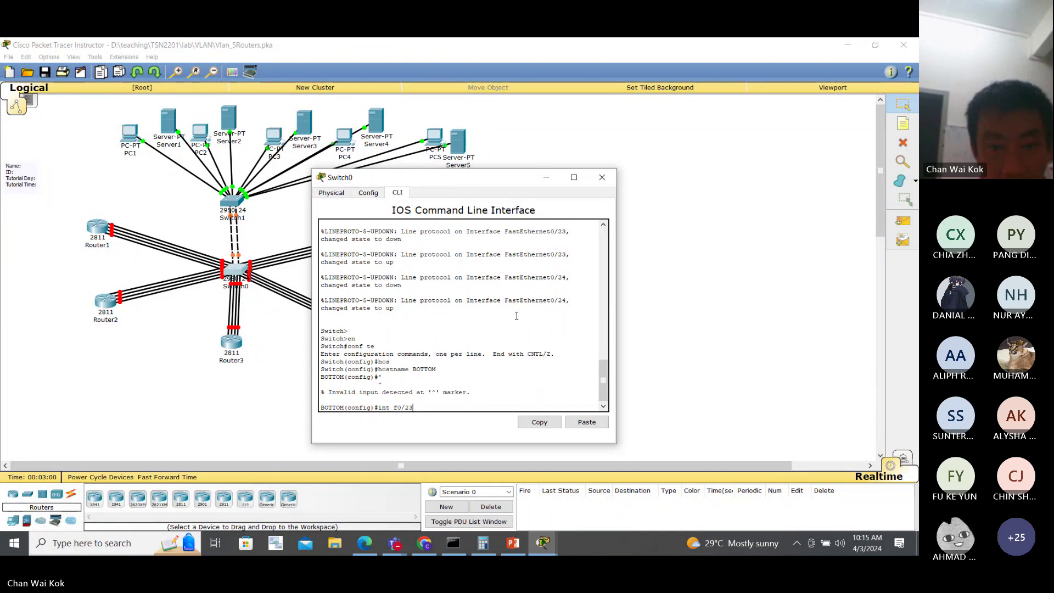
key(Return)
text(sw)
key(Tab)
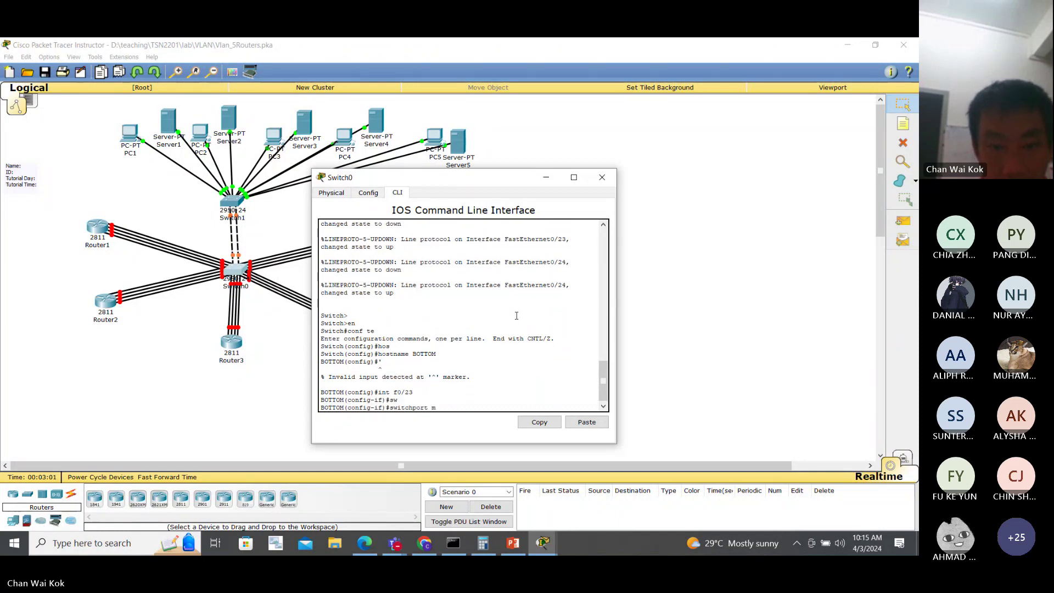
text(mo)
key(Tab)
text(tr)
key(Tab)
key(Return)
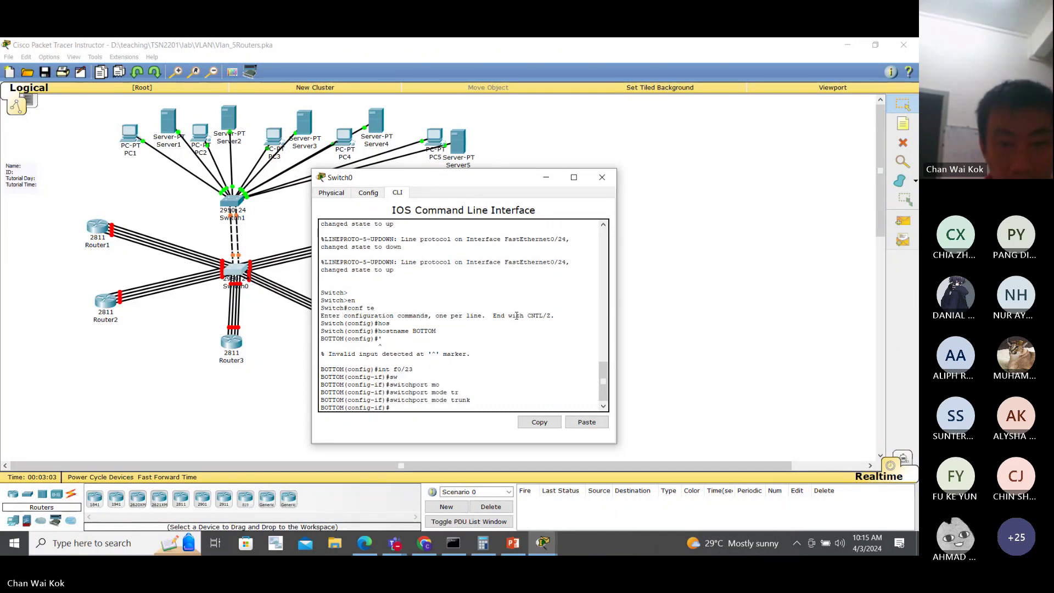
Set Switch0's port f0/24 to switchport trunk mode.
text(int f0/23)
key(Return)
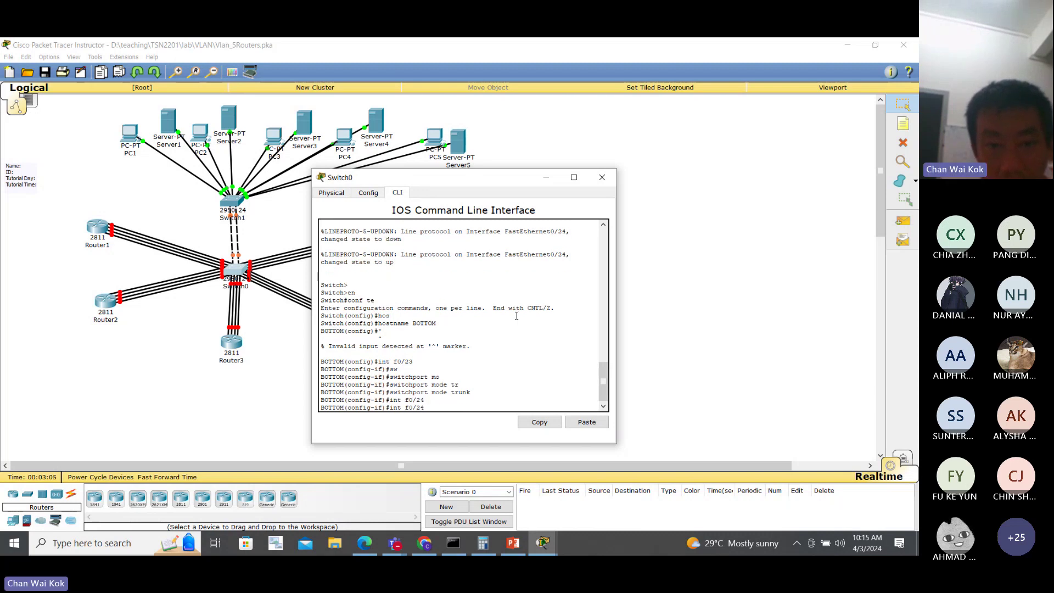
key(Up)
key(Up)
key(Return)
key(Return)
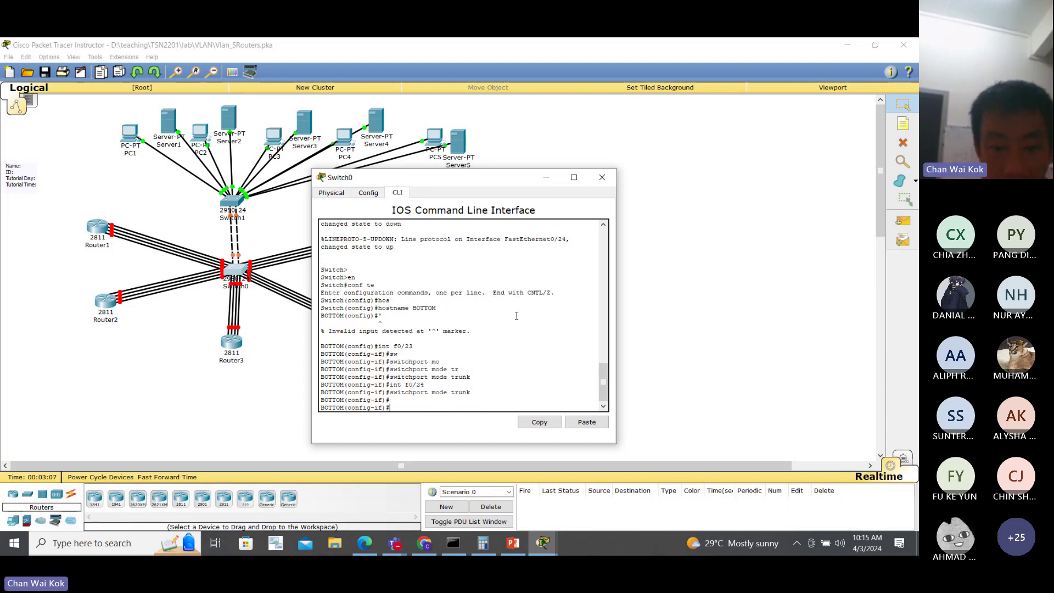
Check the lab activity instructions for the Switch0 connection list, focusing on which Router1 interface fa0/1 connects to, and return to Switch0's command line.
text(int)
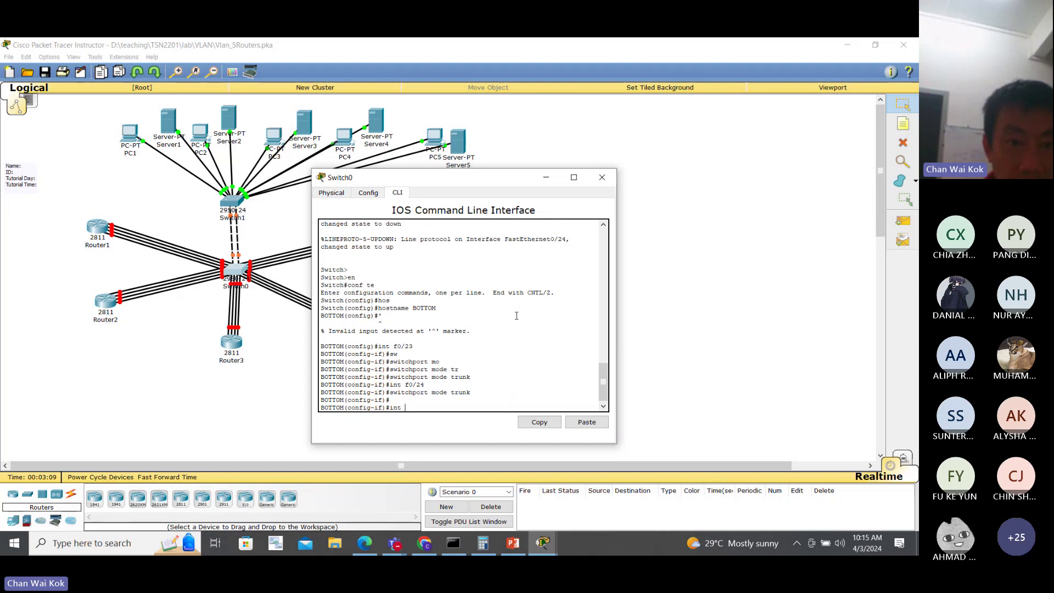
key(alt+Tab)
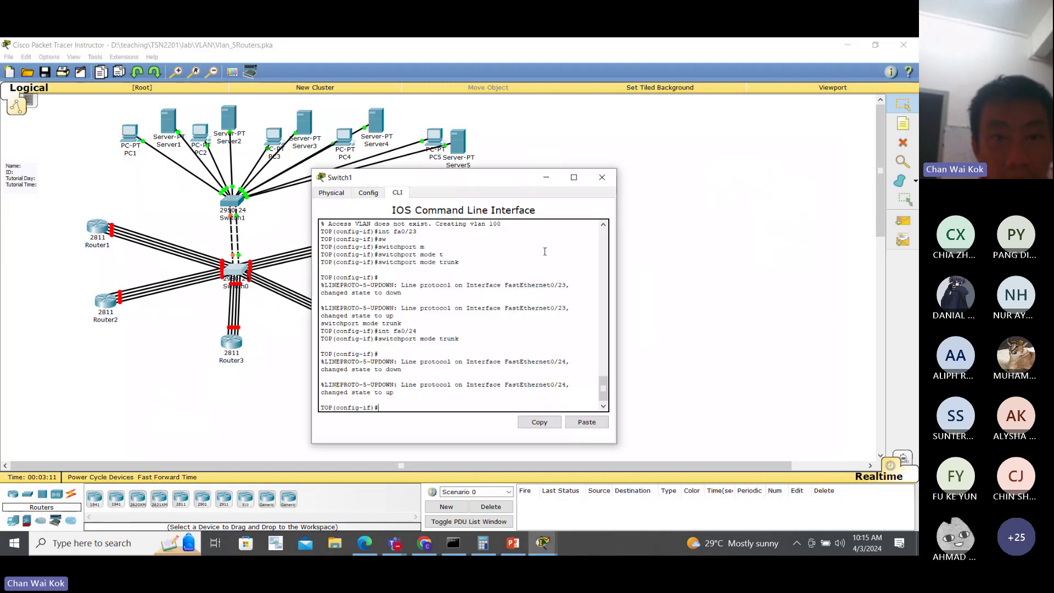
key(alt+Tab)
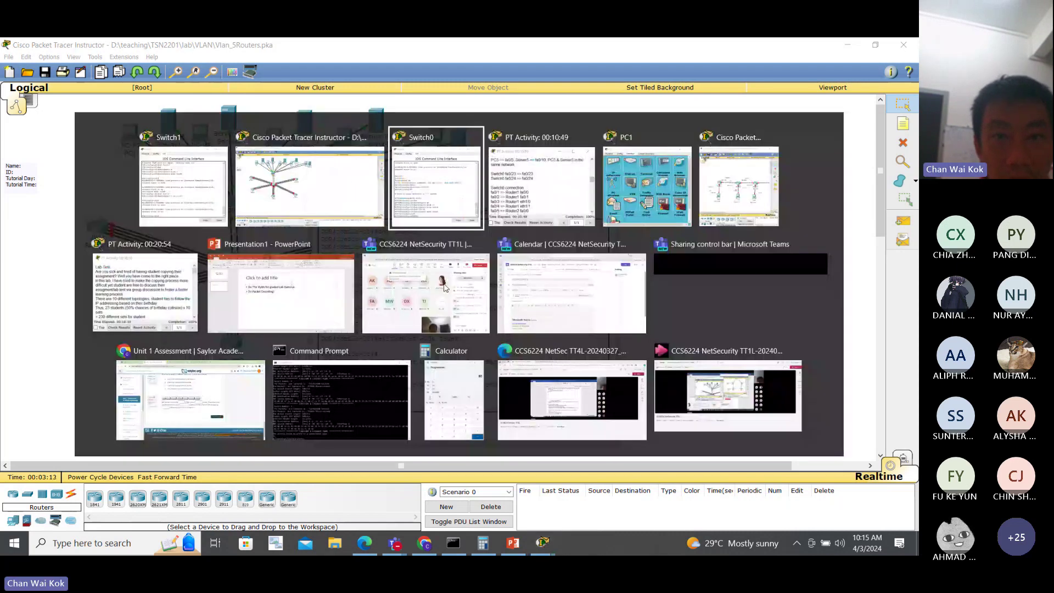
scroll(455, 320, down, 1)
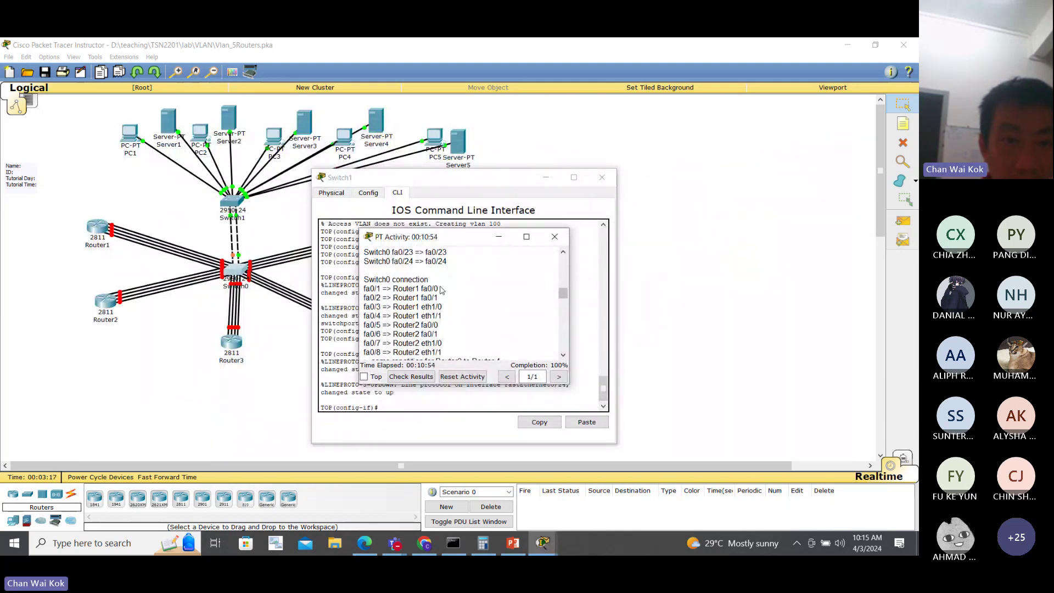
drag(440, 289, 361, 290)
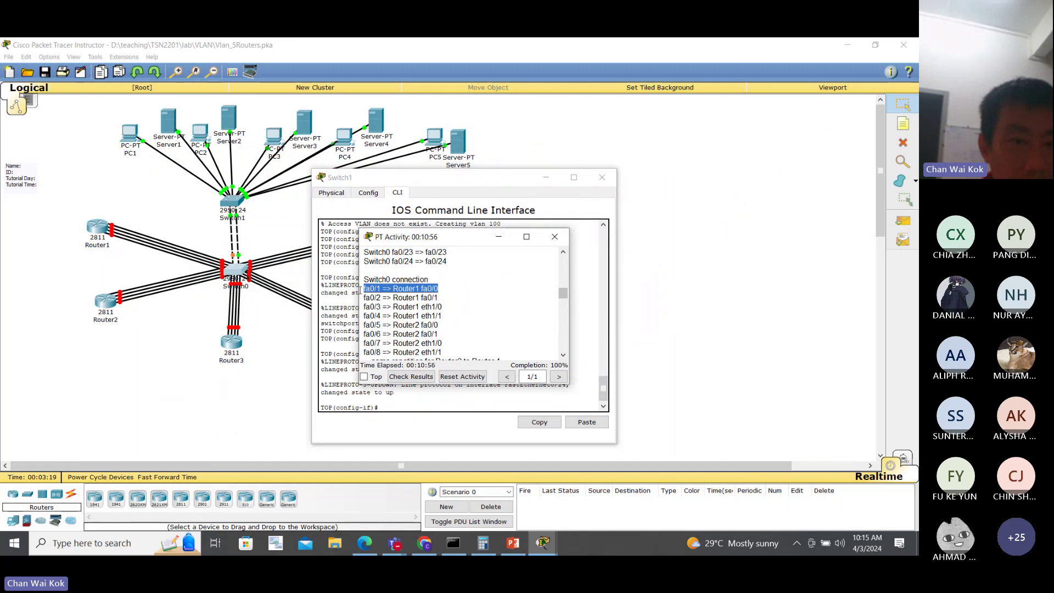
click(378, 289)
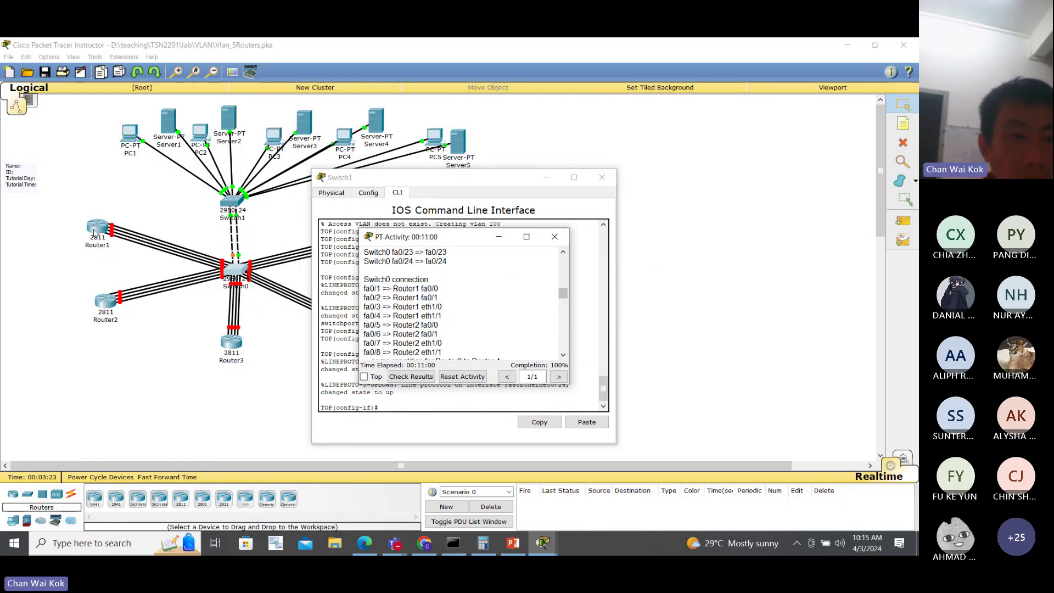
click(348, 343)
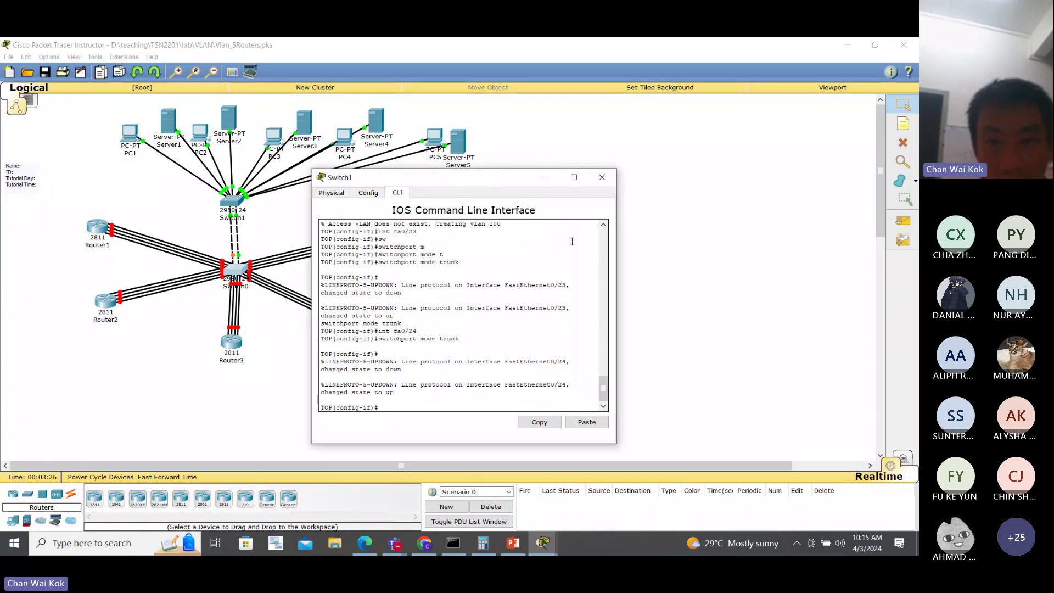
click(603, 177)
key(alt+Tab)
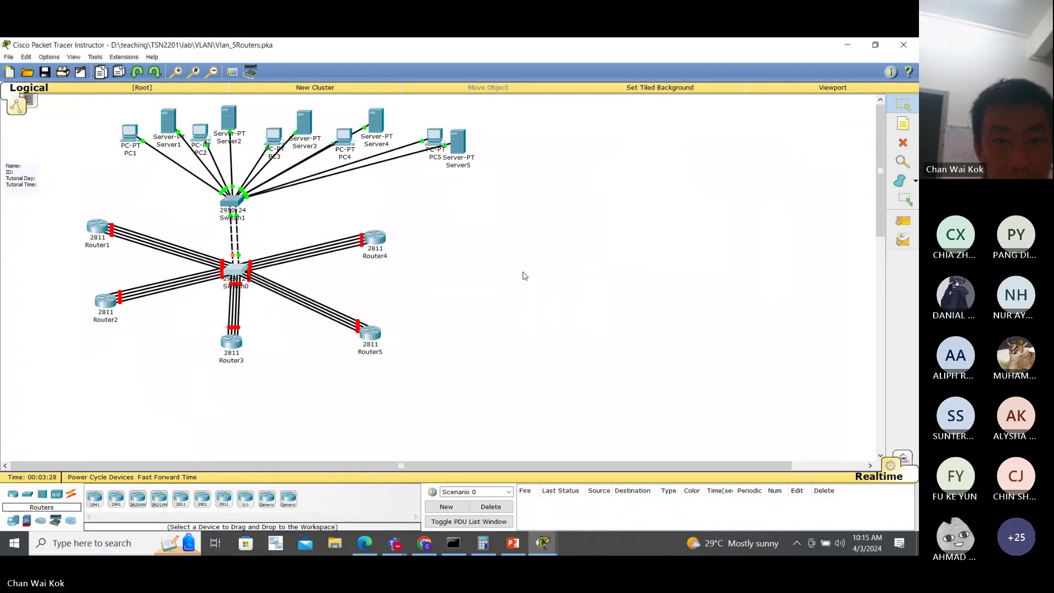
key(alt+Tab)
key(alt+Tab)
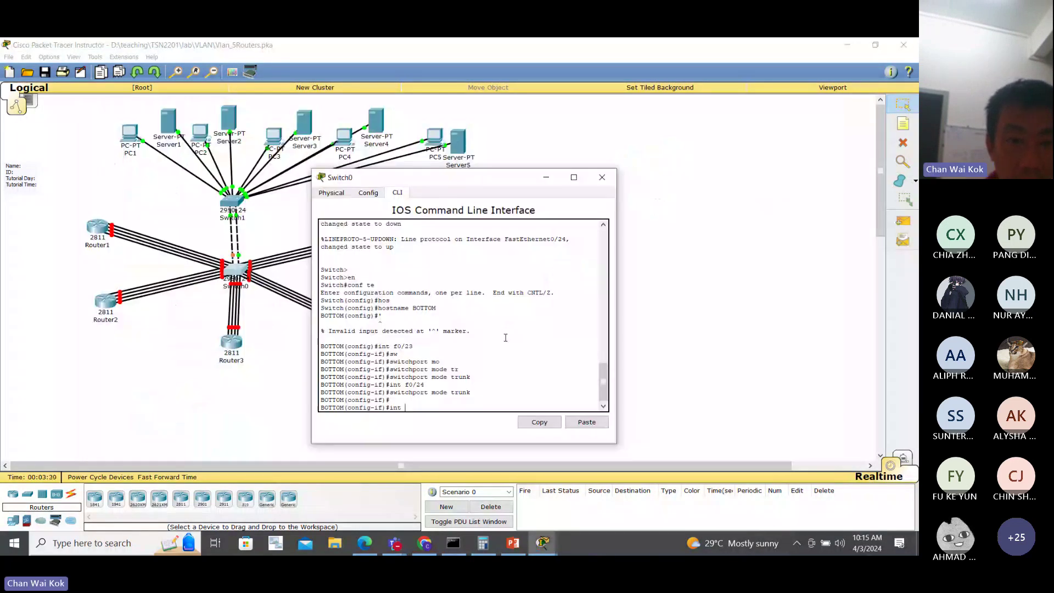
Set Switch0's port f0/1 to switchport access mode.
text(nt)
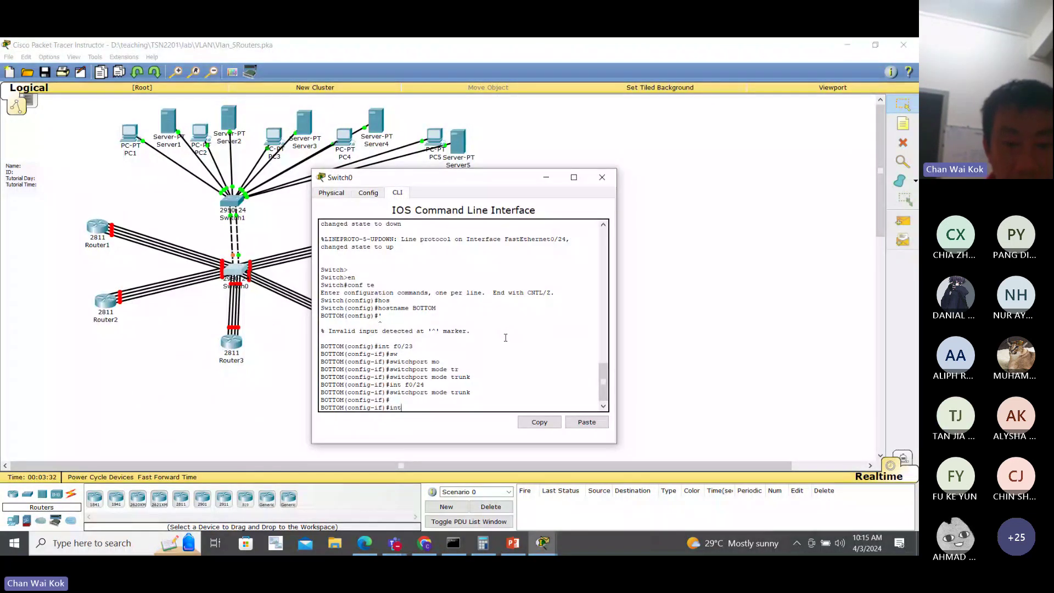
text( f0/1)
key(Return)
text(sw)
key(Tab)
text(m)
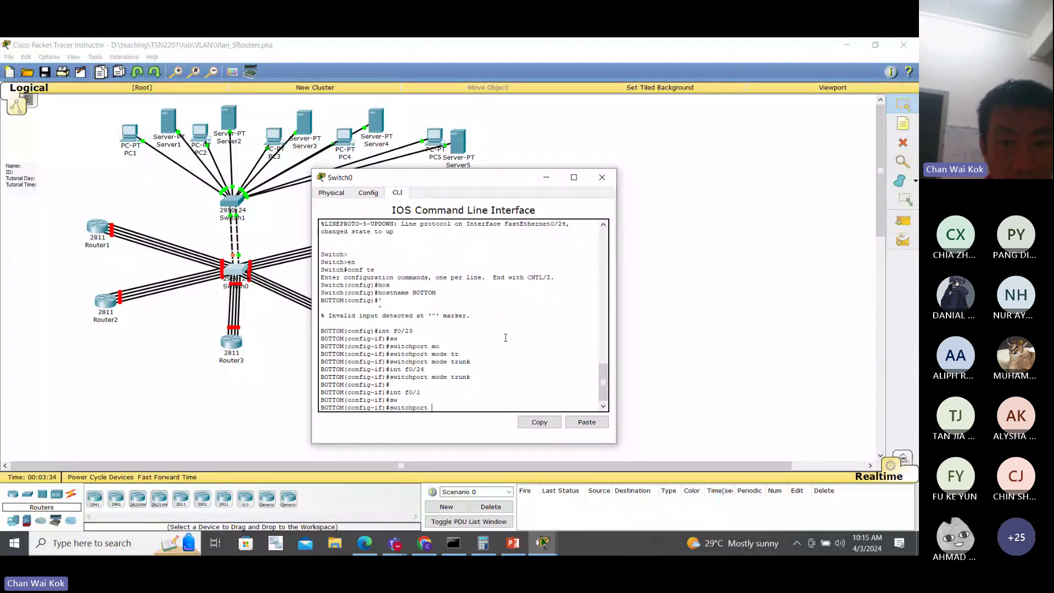
key(Tab)
text(a)
key(Tab)
key(Return)
Assign Switch0's port f0/1 to access VLAN 100 and save the switch configuration.
text(sw)
key(Tab)
text(a)
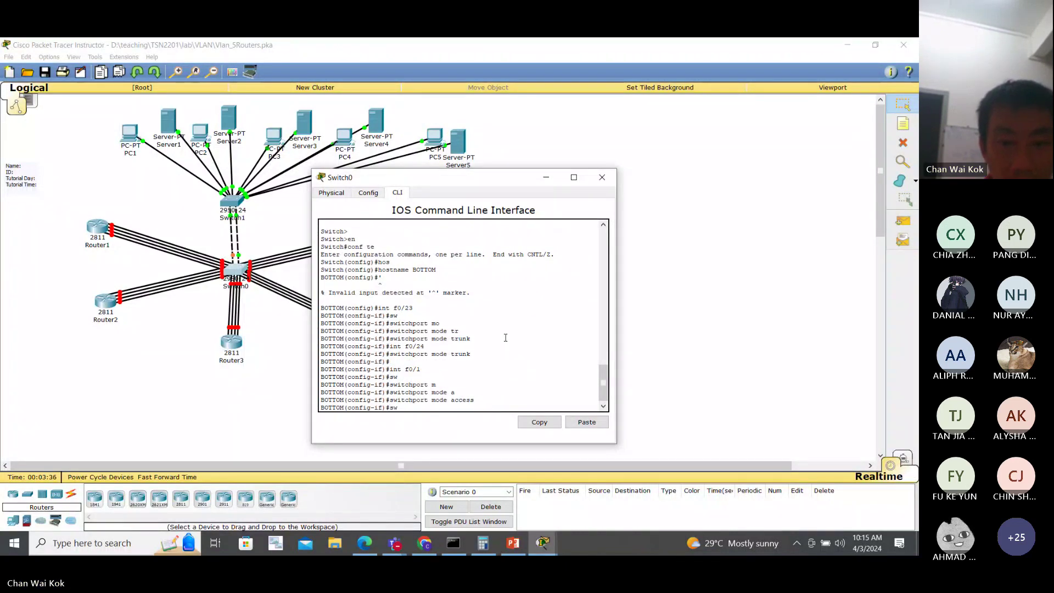
key(Tab)
text(vl)
key(Tab)
text(10)
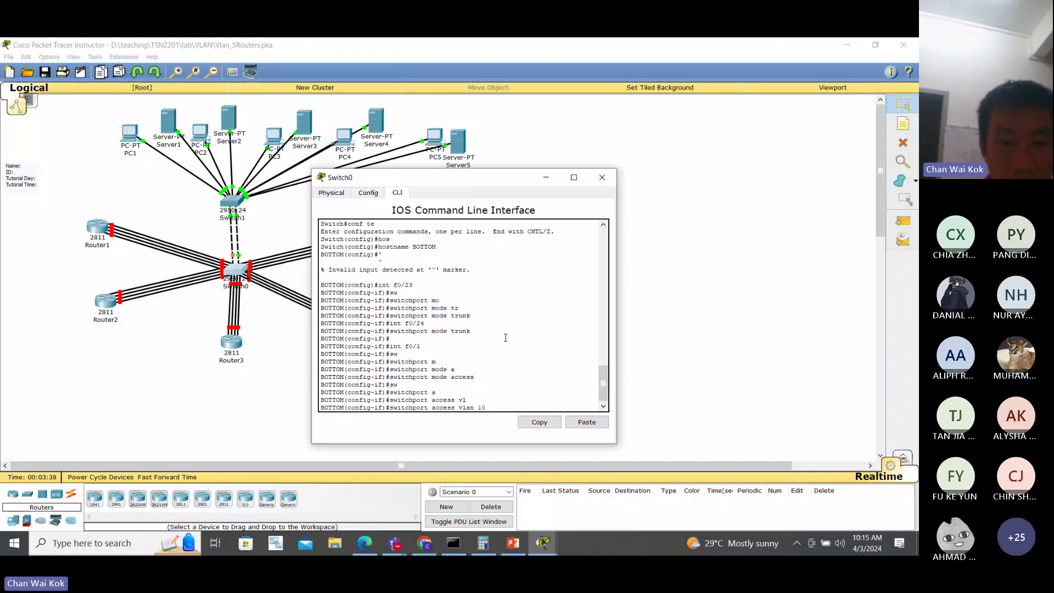
text(0)
key(Return)
key(Return)
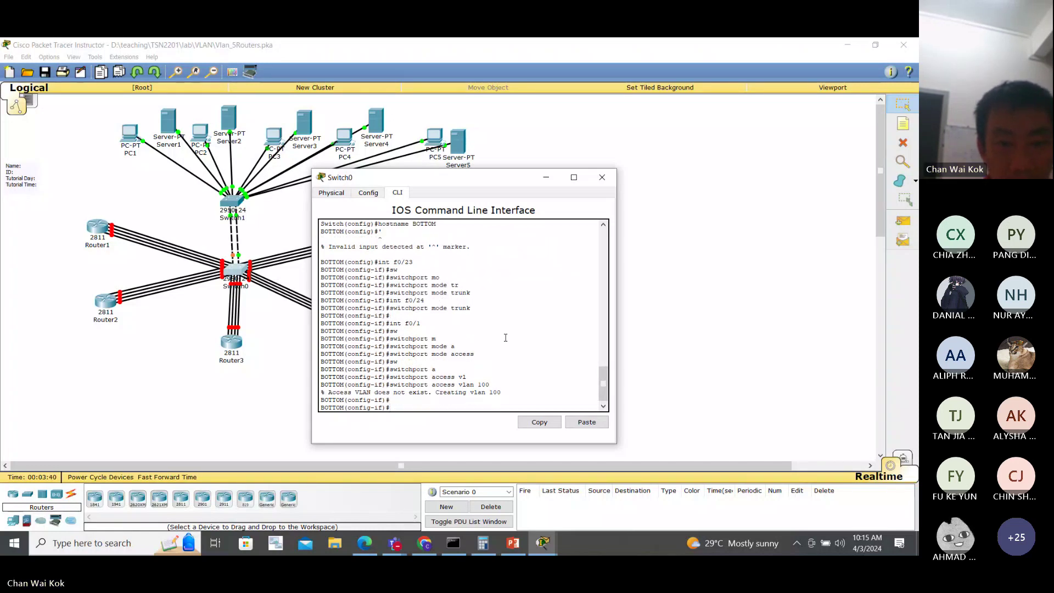
text(do wr)
key(Return)
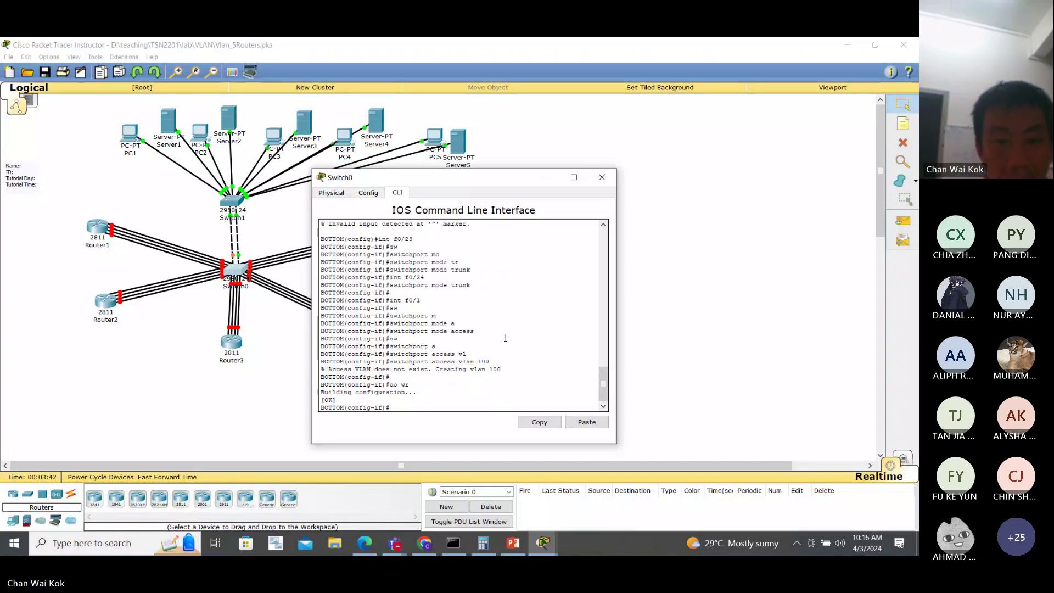
Enter global configuration mode in Router1's command line and set its hostname to R1.
click(99, 228)
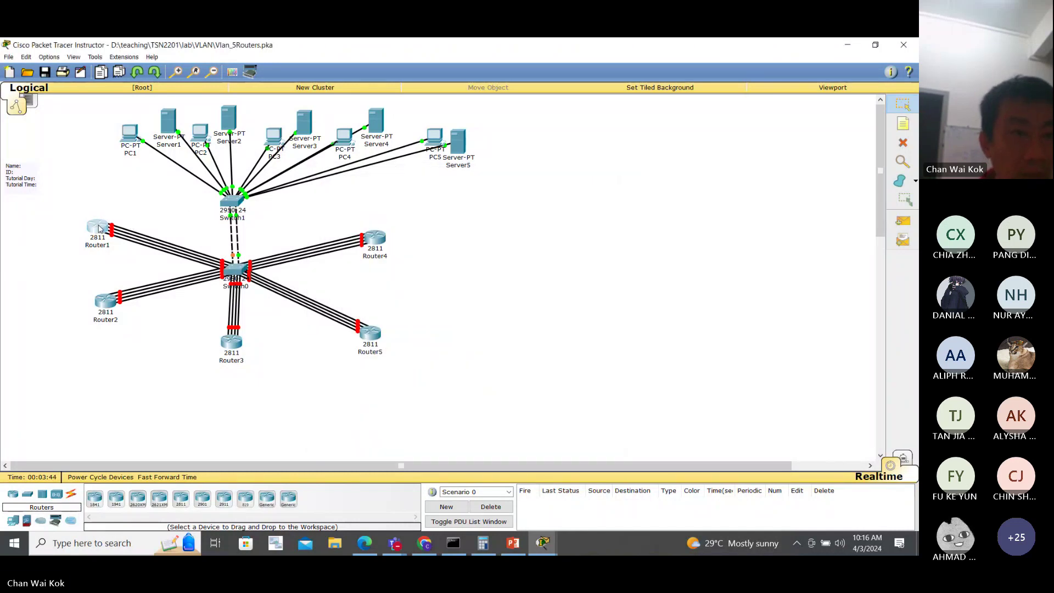
click(397, 194)
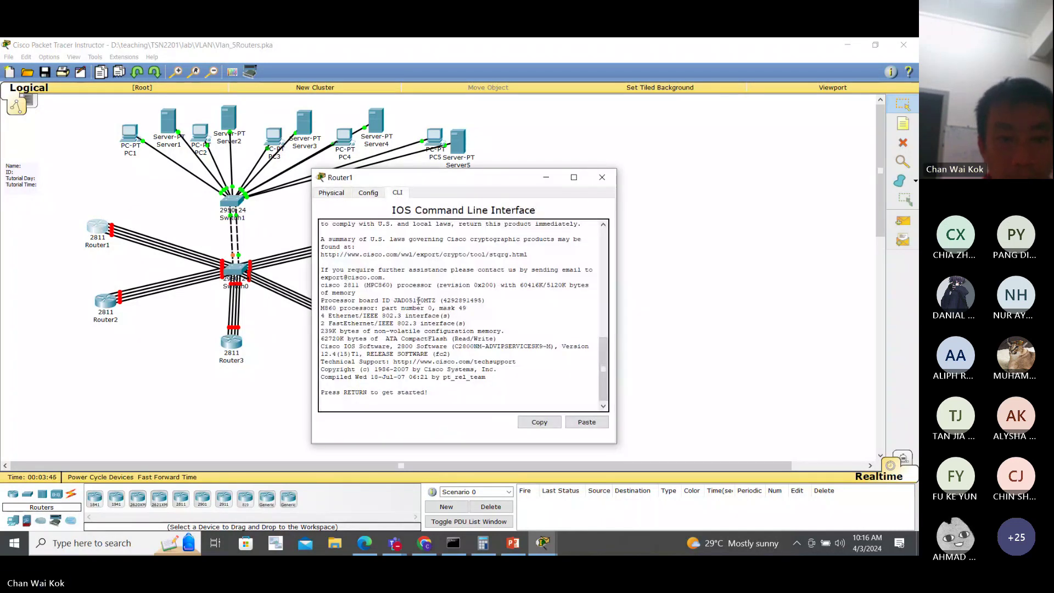
key(Return)
key(Return)
text(en)
key(Return)
text(co)
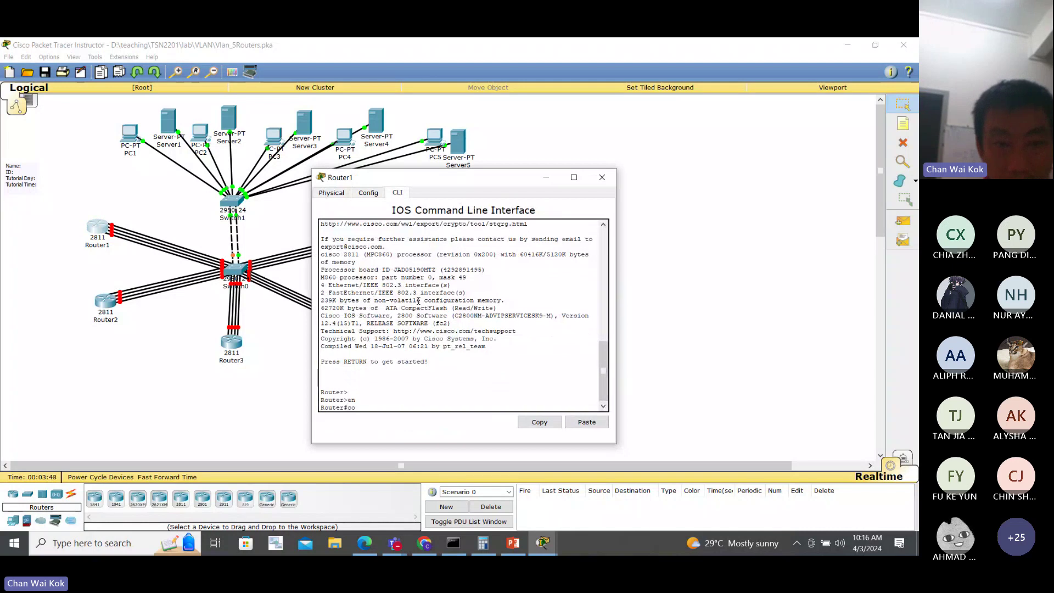
text(nf te)
key(Return)
text(hos)
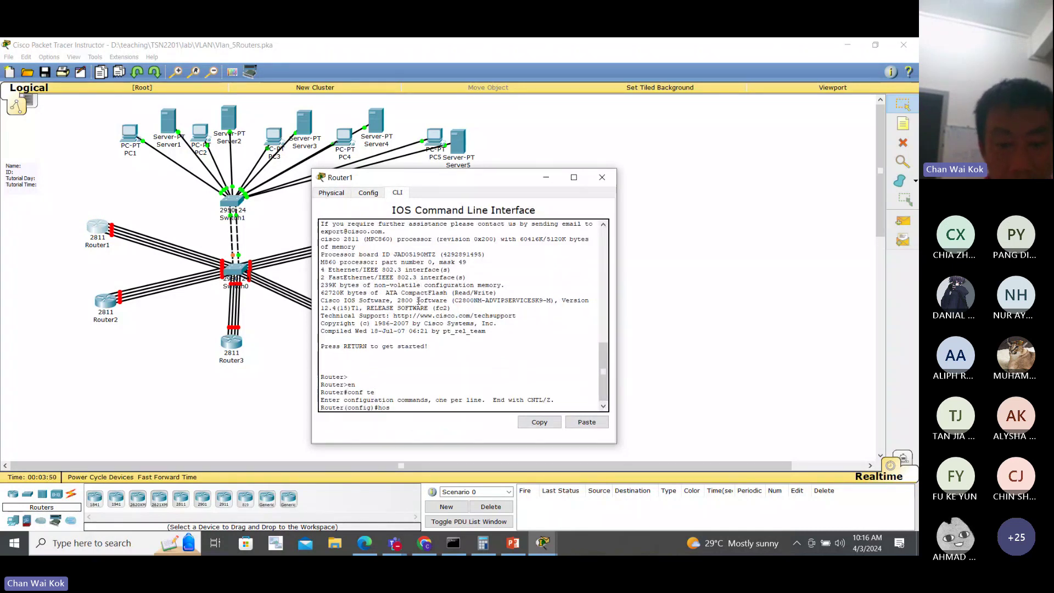
key(Tab)
text(R1)
key(Return)
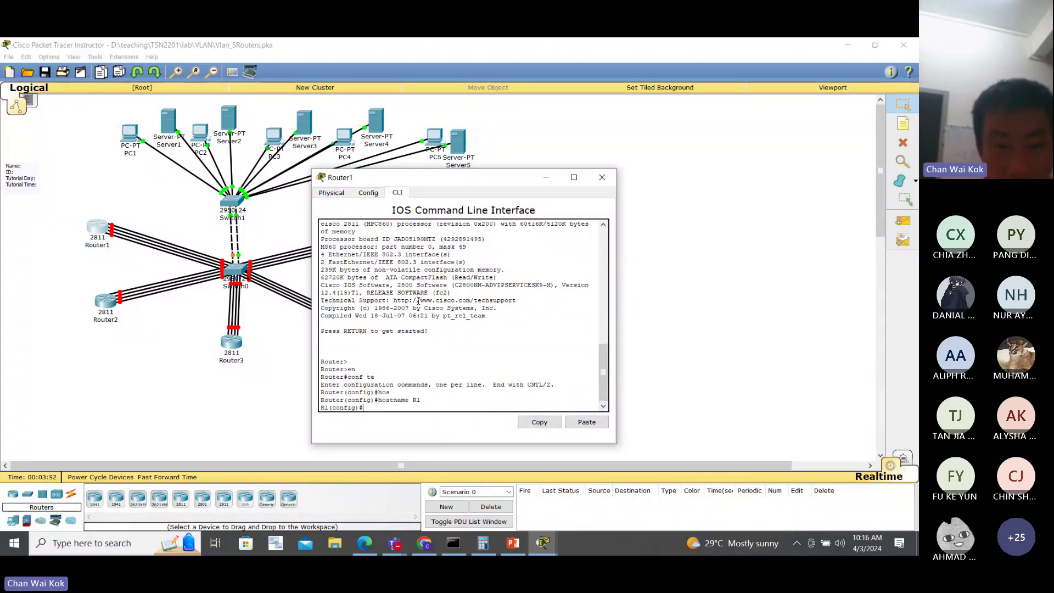
Give Router1's interface f0/0 the IP address 200.1.1.1 with mask 255.255.255.0 and enable the interface.
text(int f0/0)
key(Return)
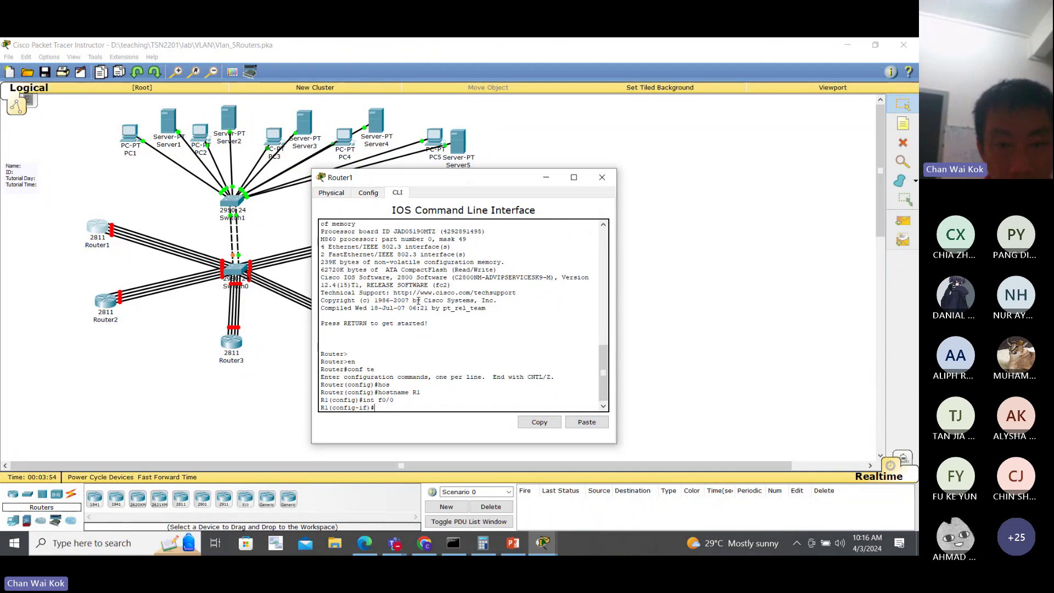
text(ip add 200.)
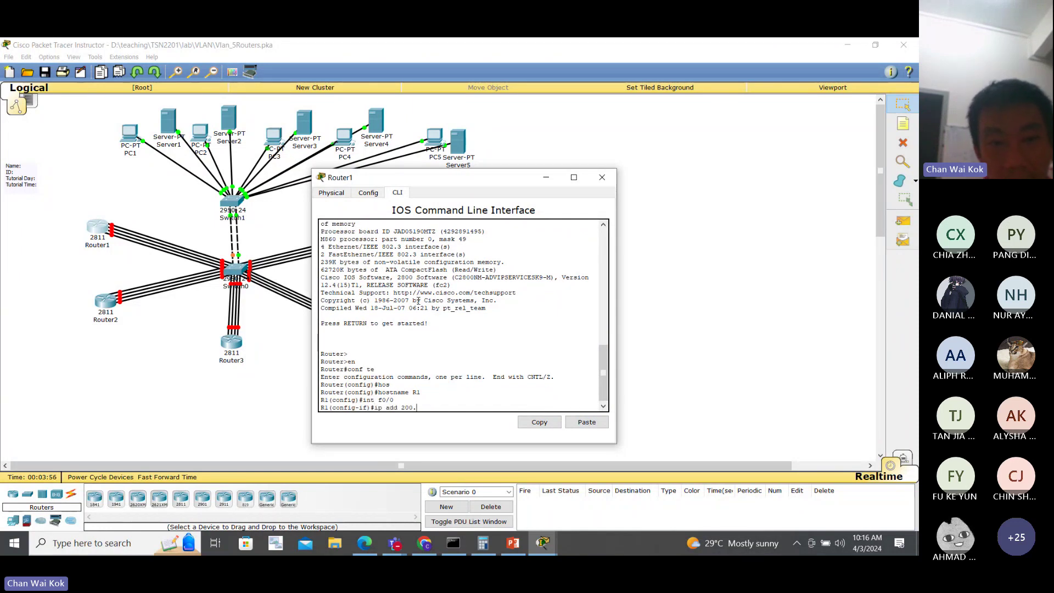
text(1.1.1 25)
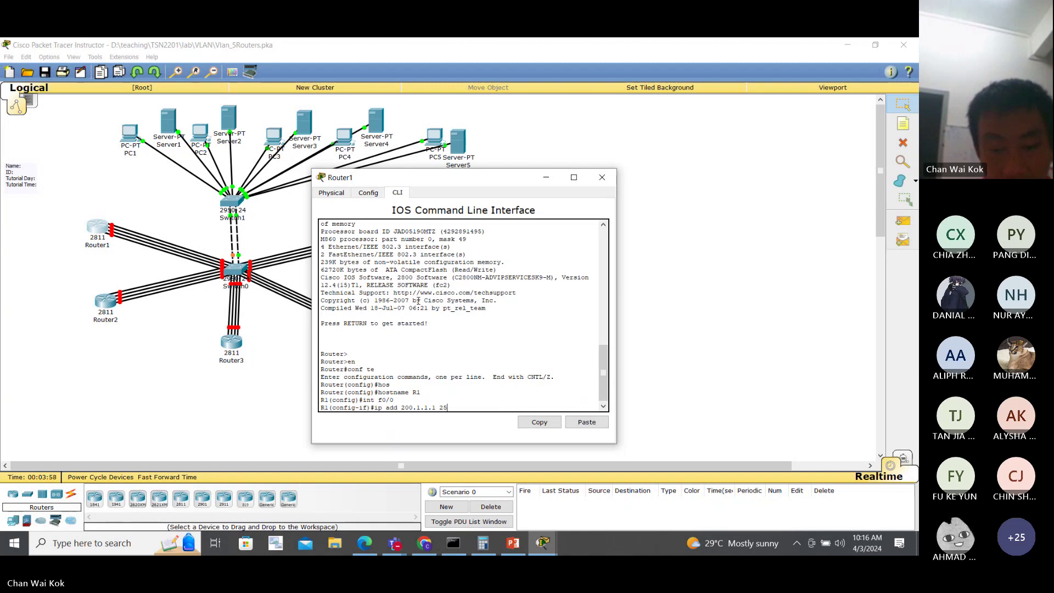
text(5.255.255.)
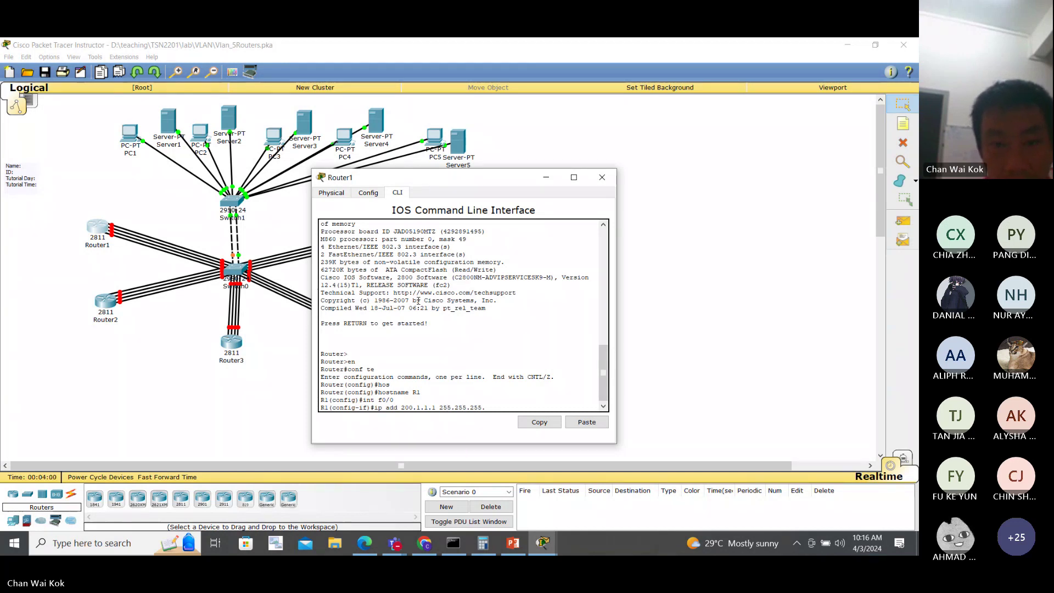
text(0)
key(Return)
text(no sh)
key(Return)
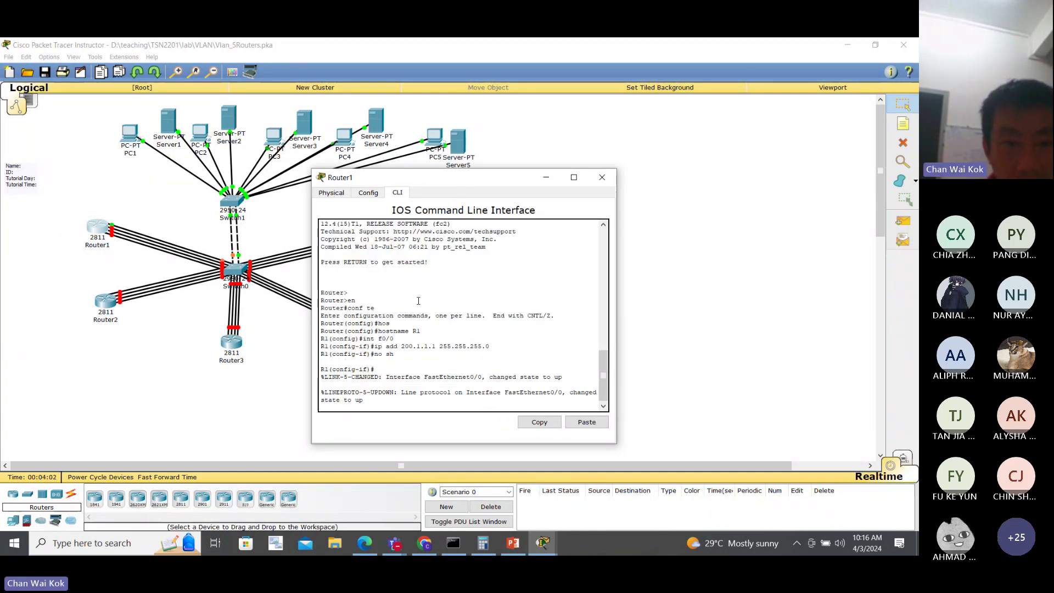
key(Return)
key(Return)
key(Return)
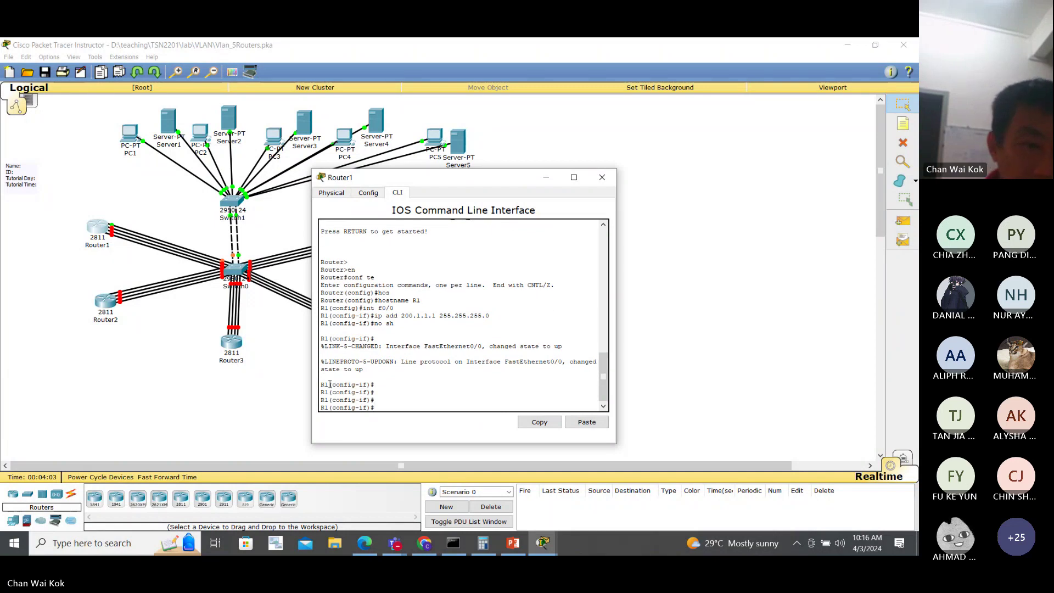
Fast-forward the simulation time and ping 200.1.1.100 from Router1 to test connectivity.
click(163, 461)
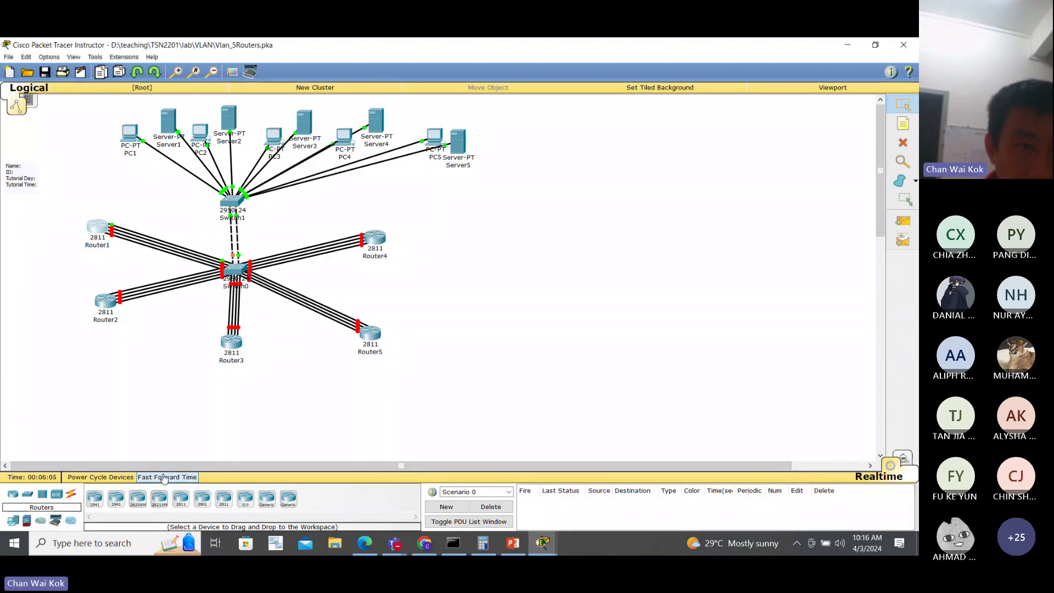
click(163, 477)
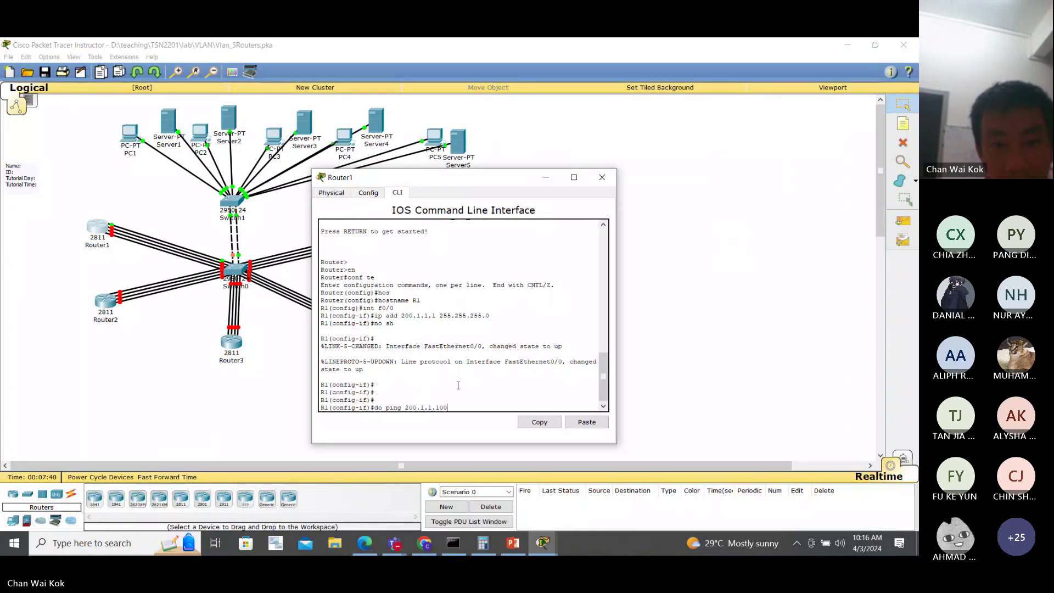
key(Return)
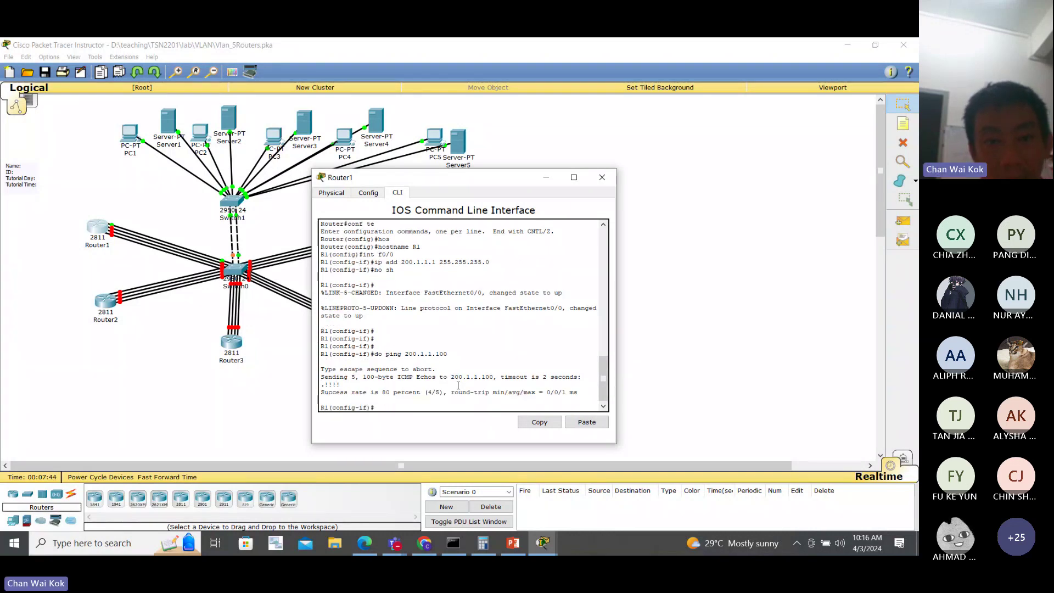
Consult the 5R7 topology and set Switch1's port fa0/2 to switchport access mode.
key(alt+Tab)
key(alt+Tab)
key(alt+Tab)
key(alt+Tab)
key(alt+Tab)
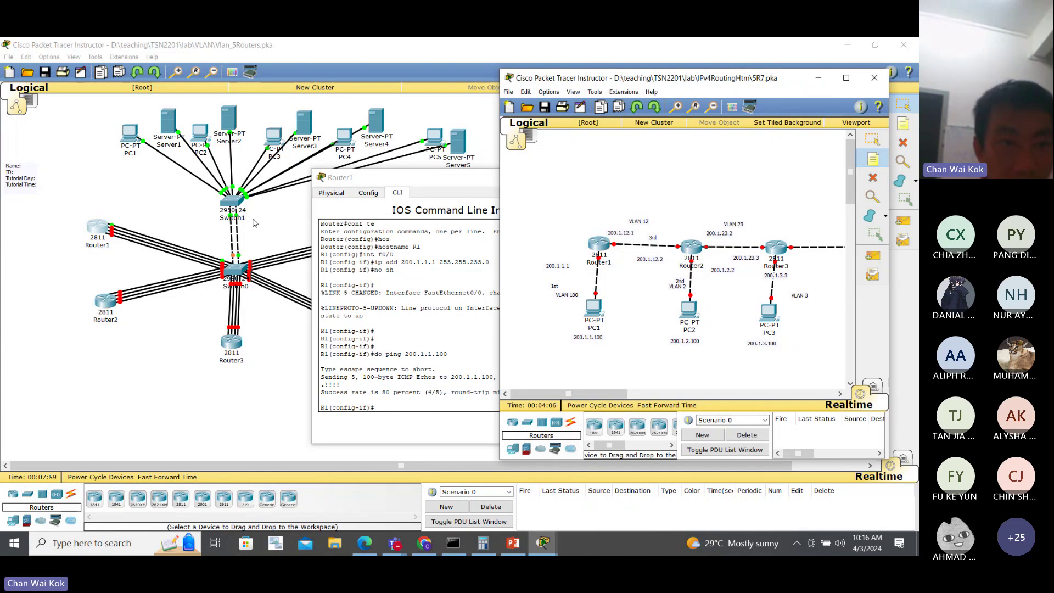
click(236, 203)
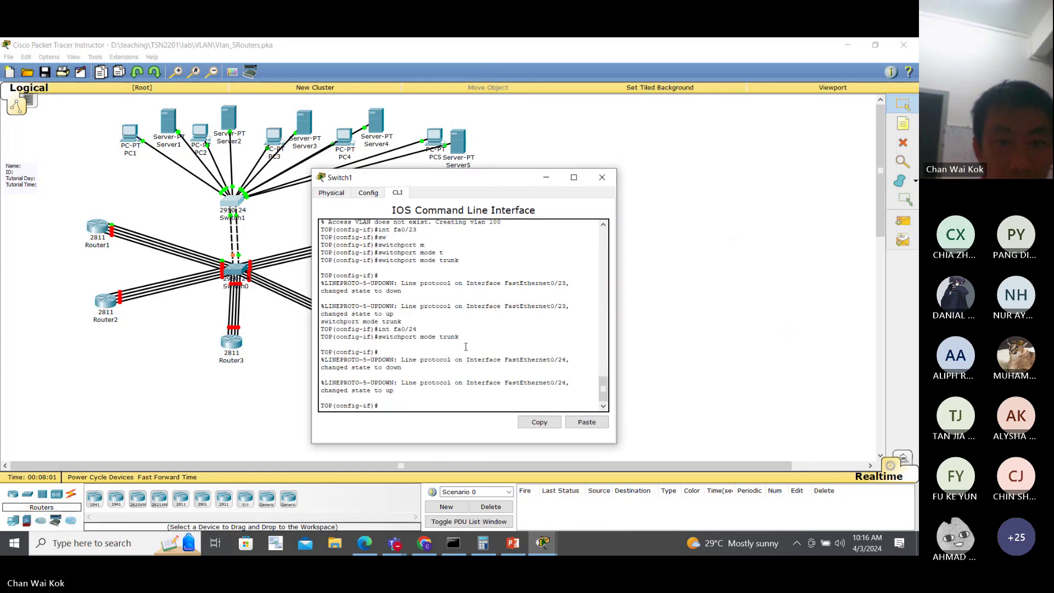
key(Return)
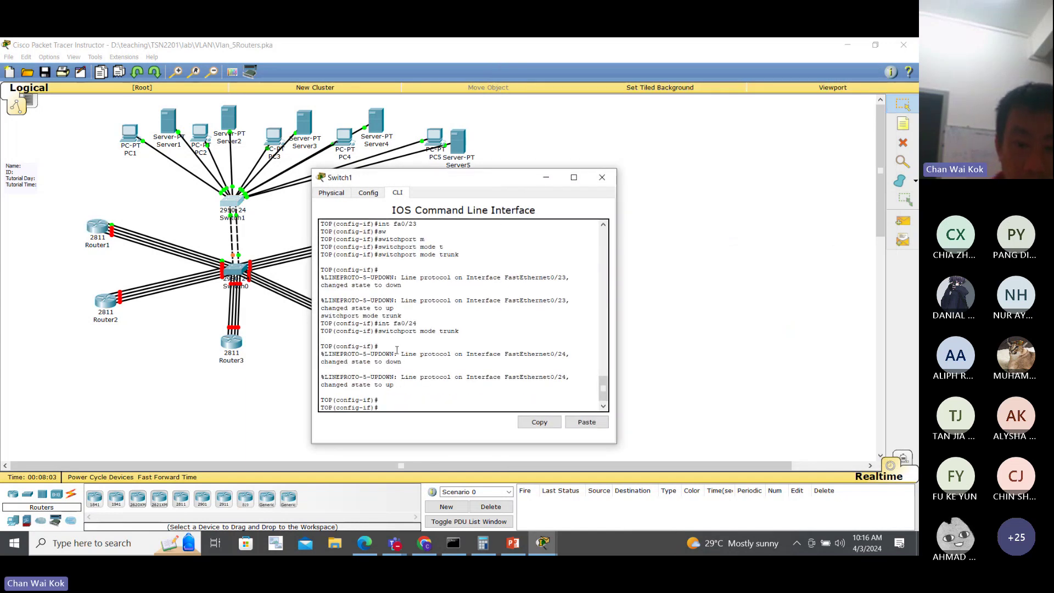
text(int fa0/2)
key(Return)
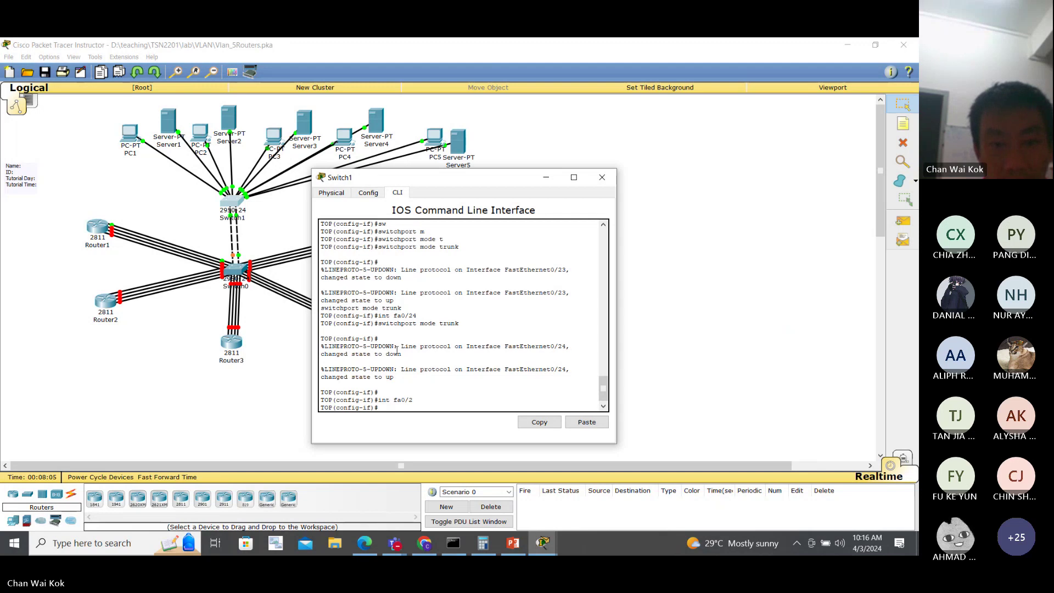
text(sw)
key(Tab)
text(m)
key(Tab)
text(a)
key(Tab)
key(Return)
Assign Switch1's port fa0/2 to access VLAN 2.
text(sw)
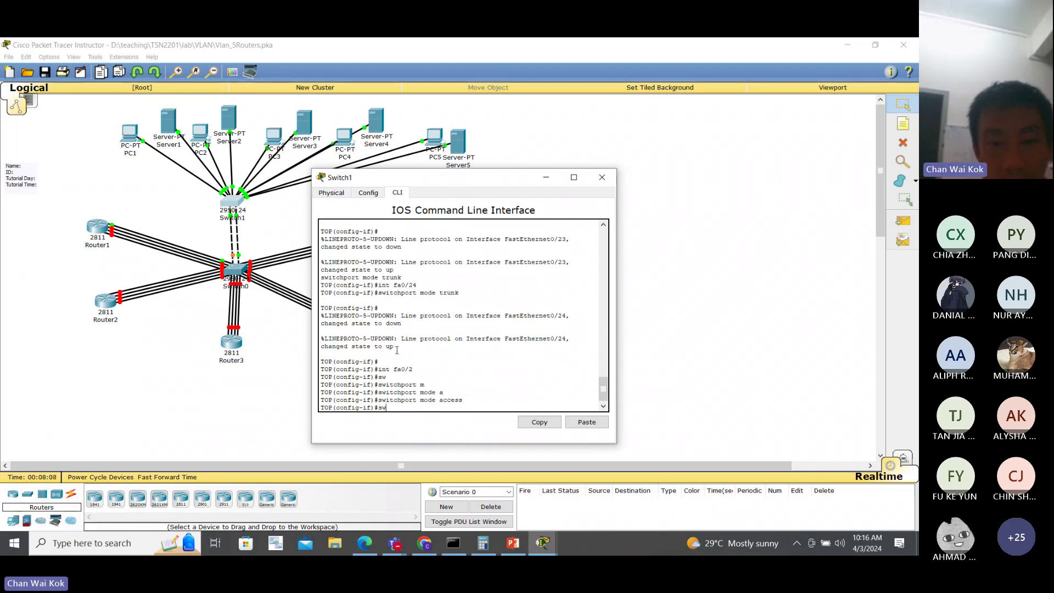
key(Tab)
text(a)
key(Tab)
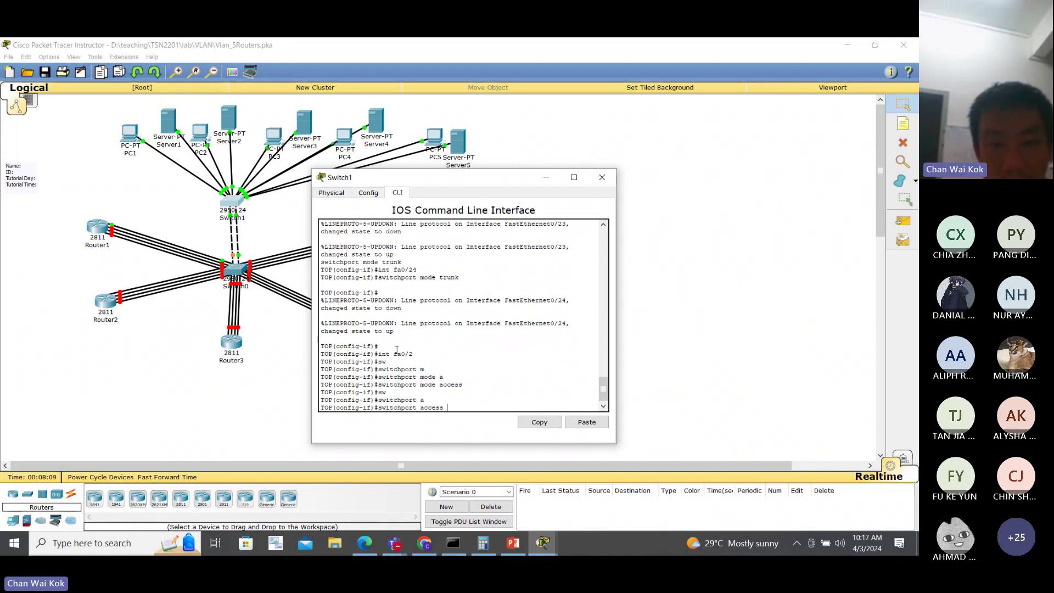
text(vlan 2)
key(Return)
key(Return)
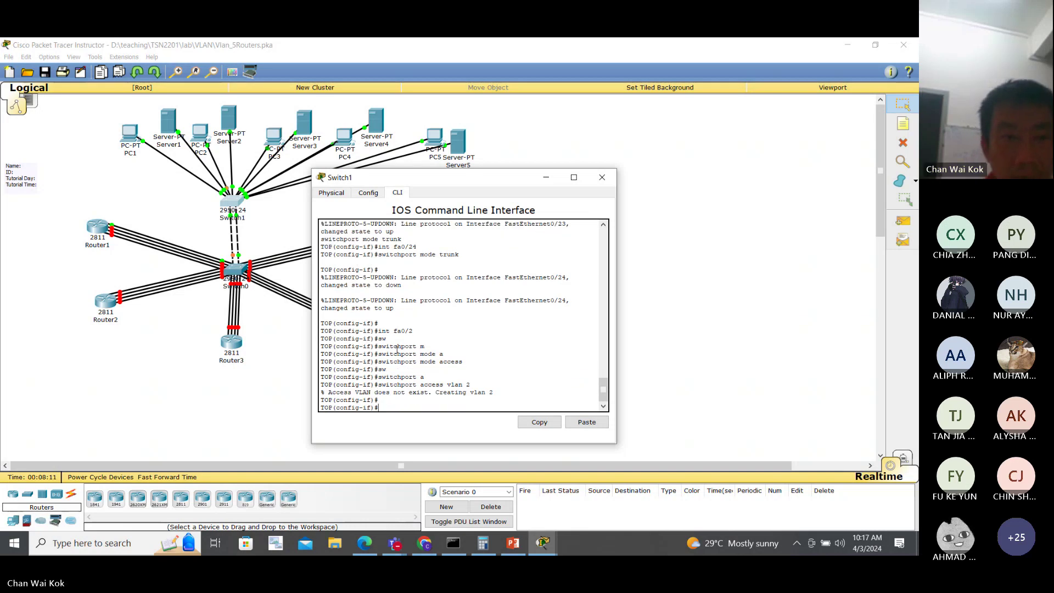
Give PC2 the static IP address 200.1.2.100, subnet mask 255.255.255.0 and default gateway 200.1.2.2.
click(200, 134)
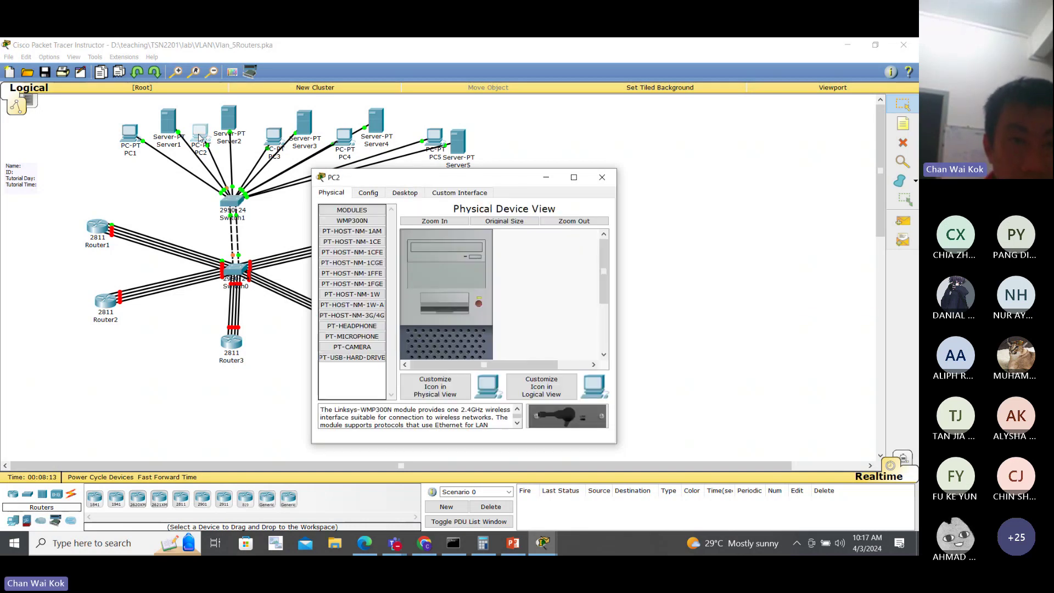
click(370, 192)
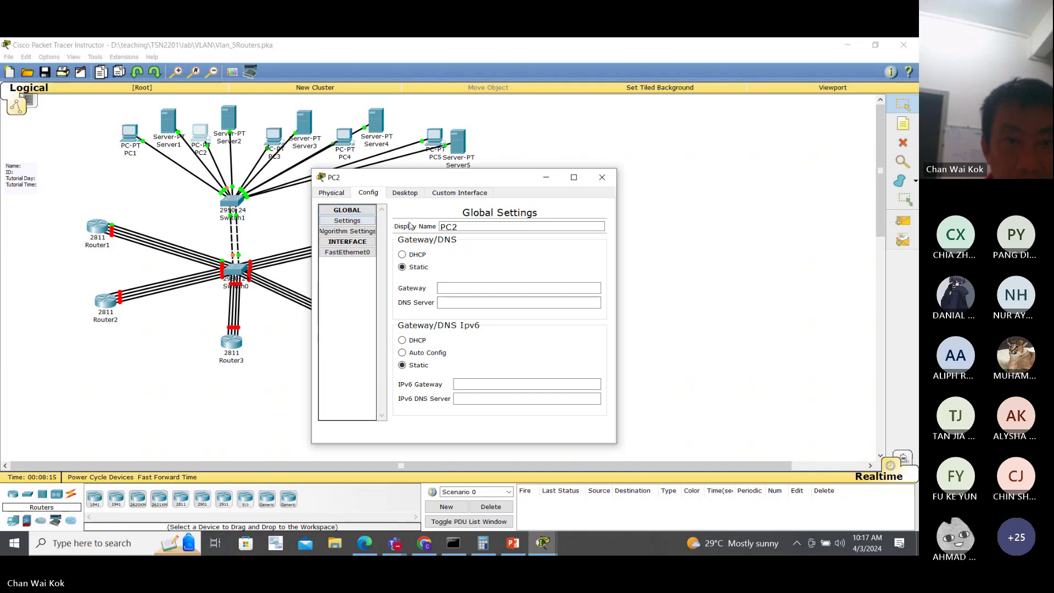
click(406, 193)
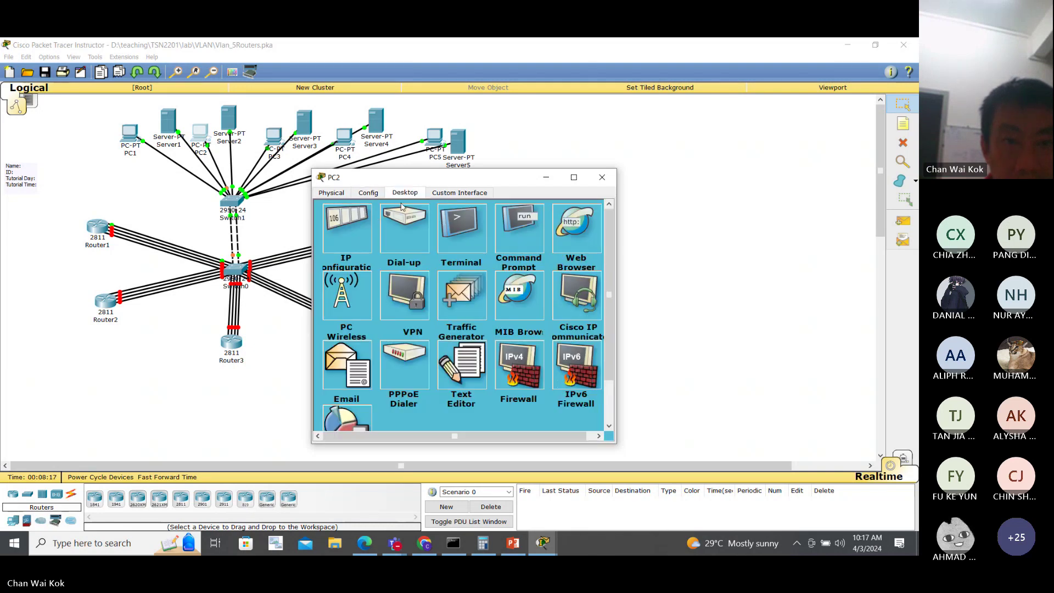
click(377, 214)
click(443, 247)
text(2)
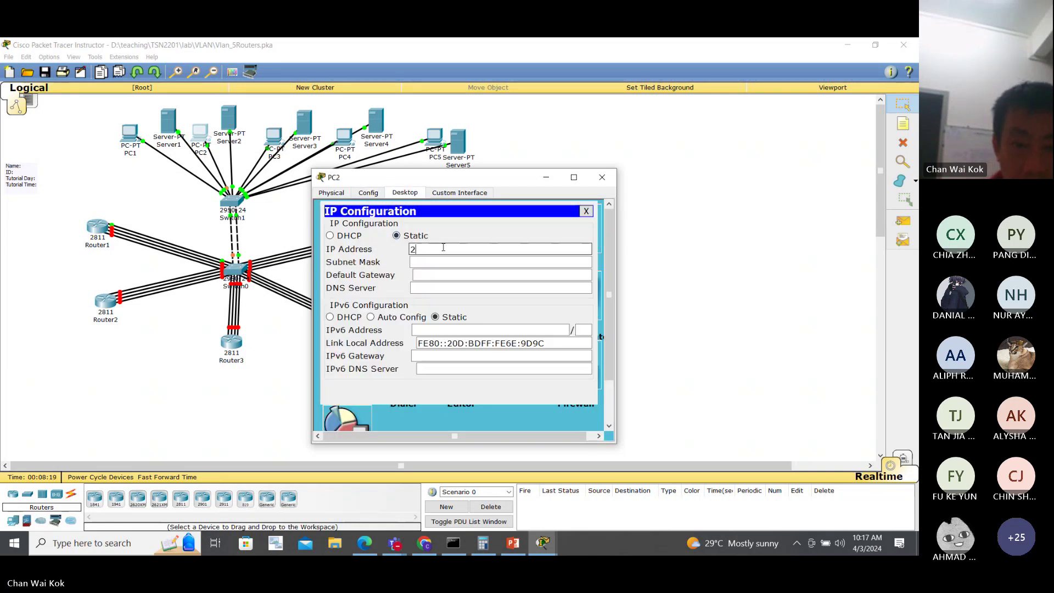
text(00.1.2.1)
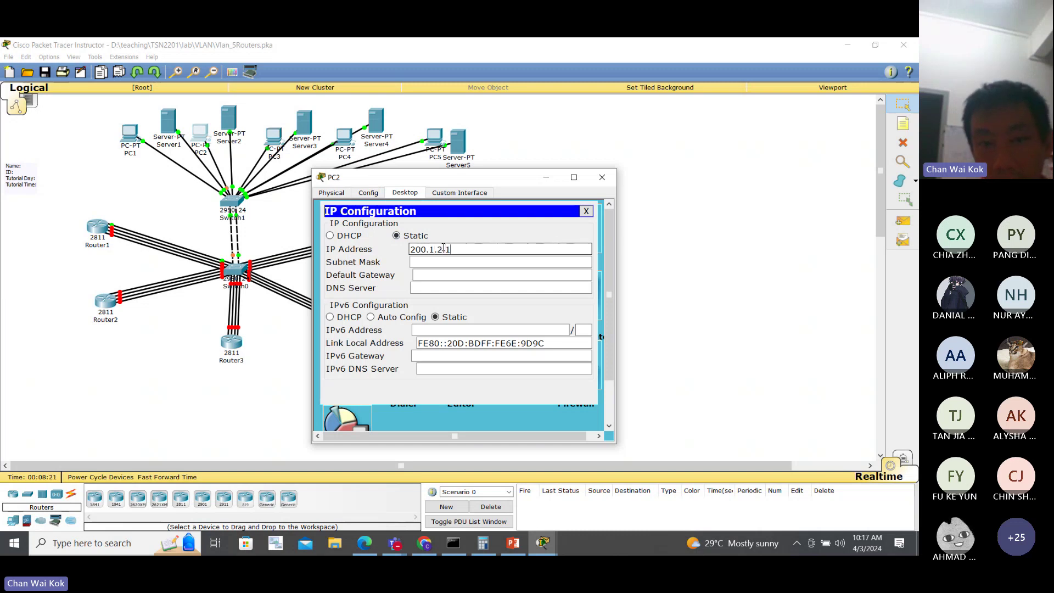
key(Tab)
key(Tab)
text(200.1.2.2)
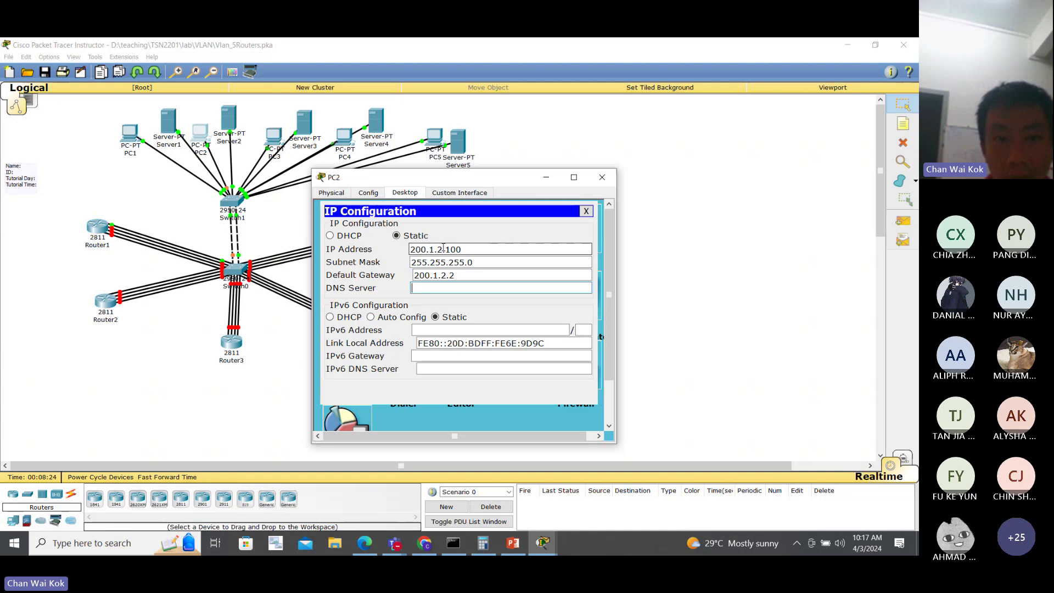
key(Tab)
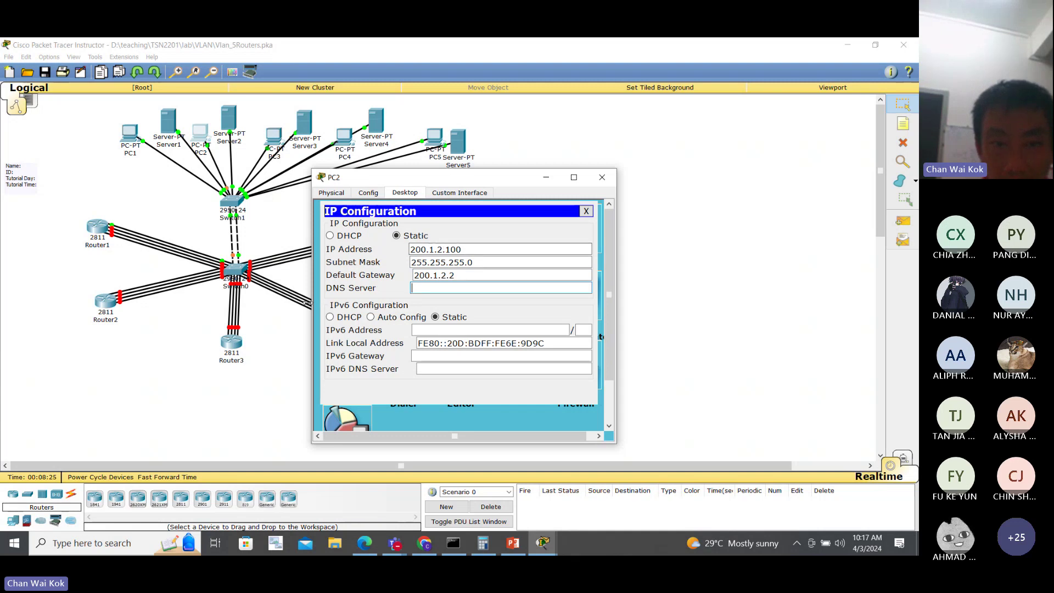
click(586, 211)
click(602, 178)
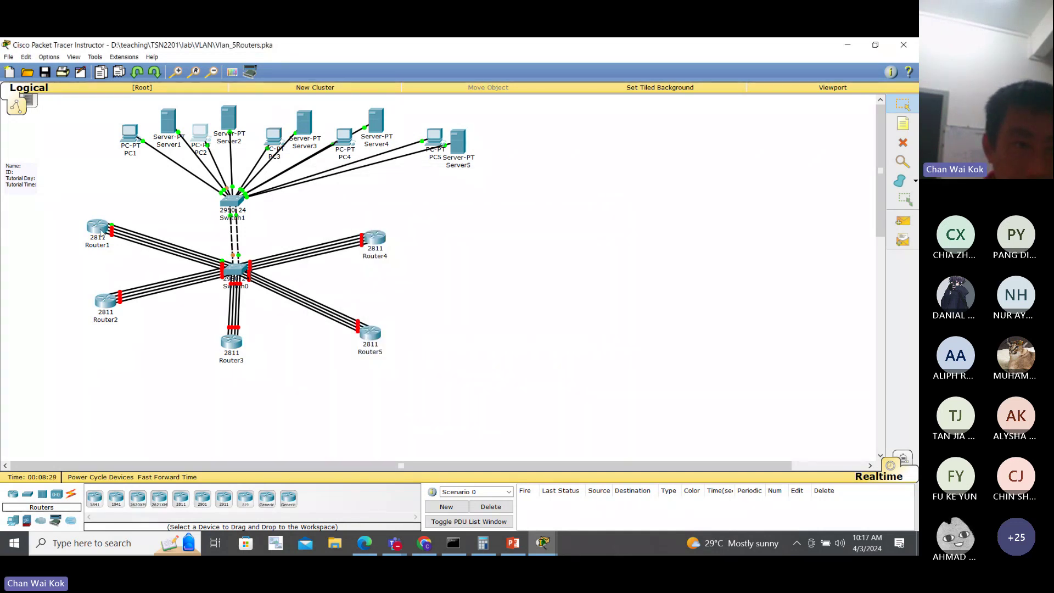
Look through the open device command lines and read the IP addressing rules in the lab test's PT Activity instructions.
click(236, 270)
key(Return)
key(Return)
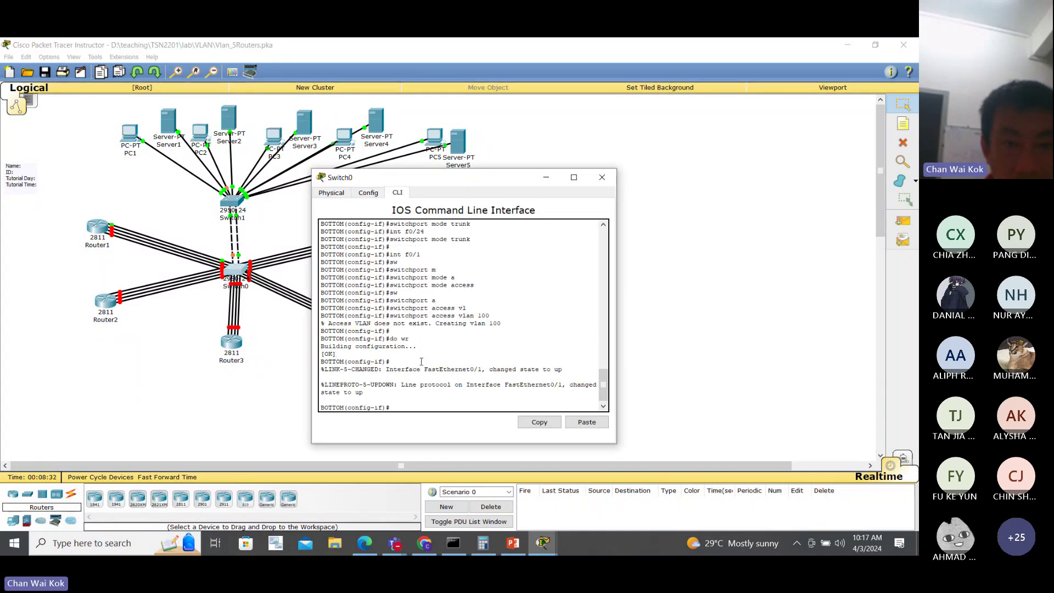
key(alt+Tab)
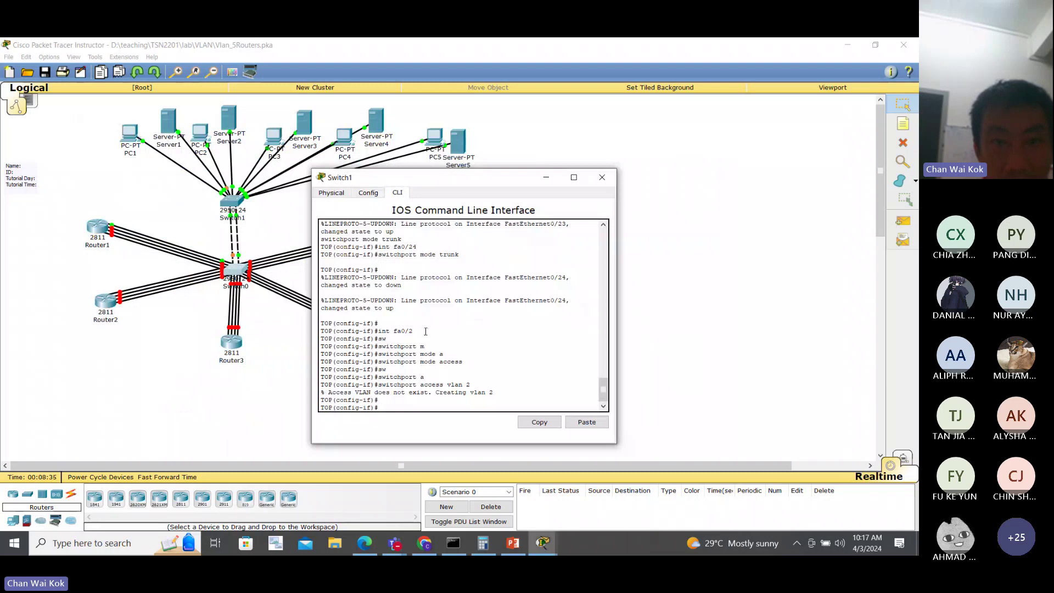
key(alt+Tab)
key(alt+Tab)
key(alt+Tab)
key(alt+Tab)
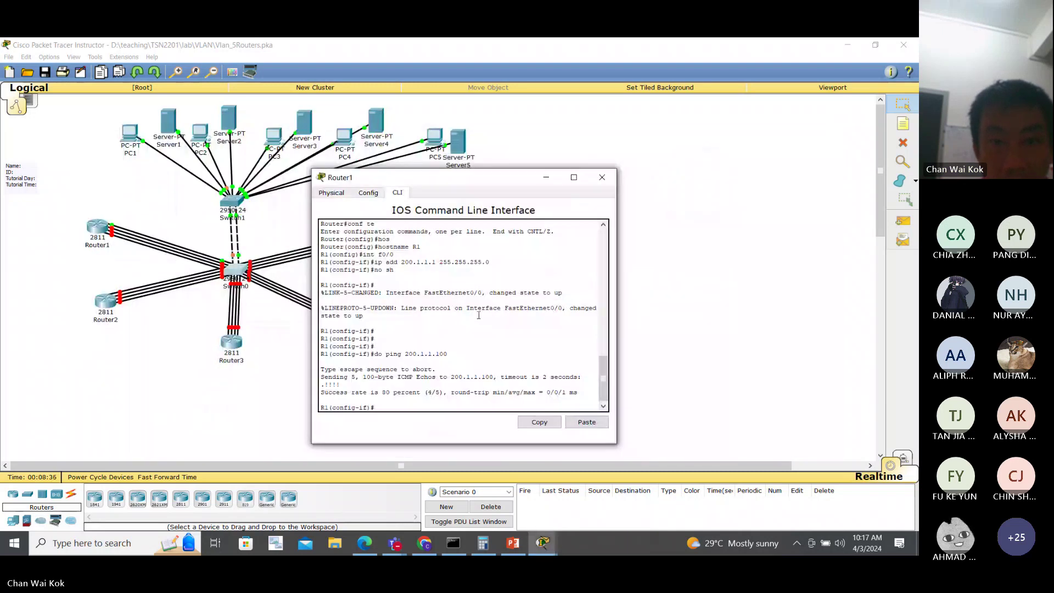
key(alt+Tab)
key(alt+Tab)
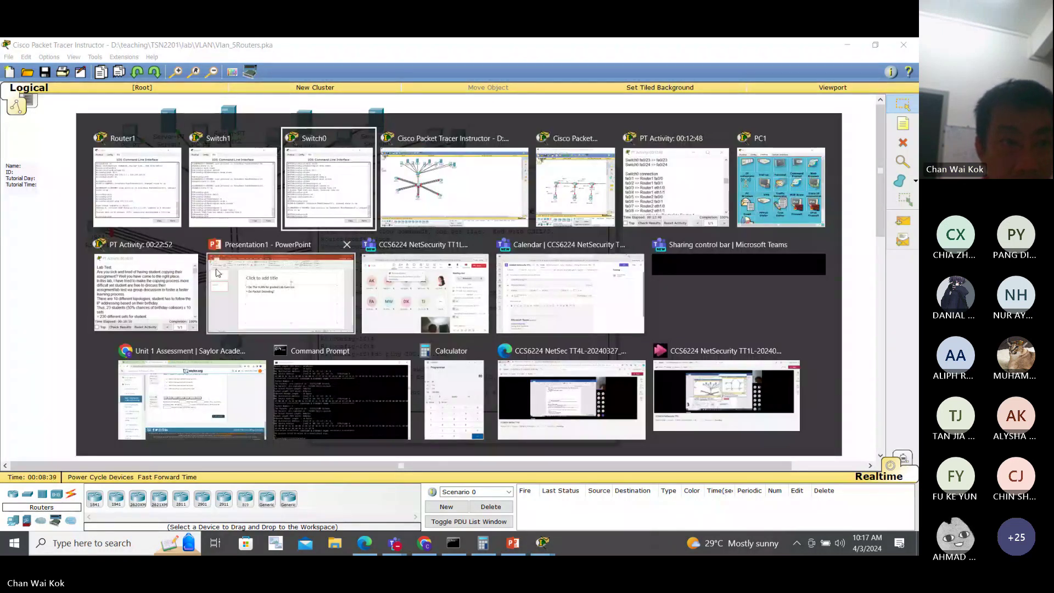
click(154, 330)
scroll(471, 302, down, 5)
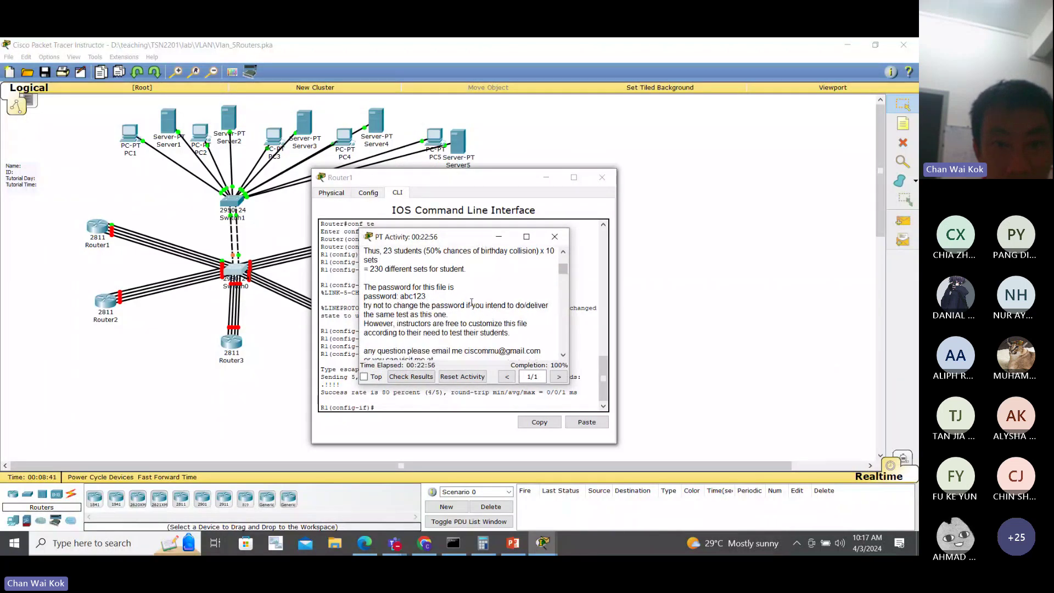
scroll(471, 301, down, 10)
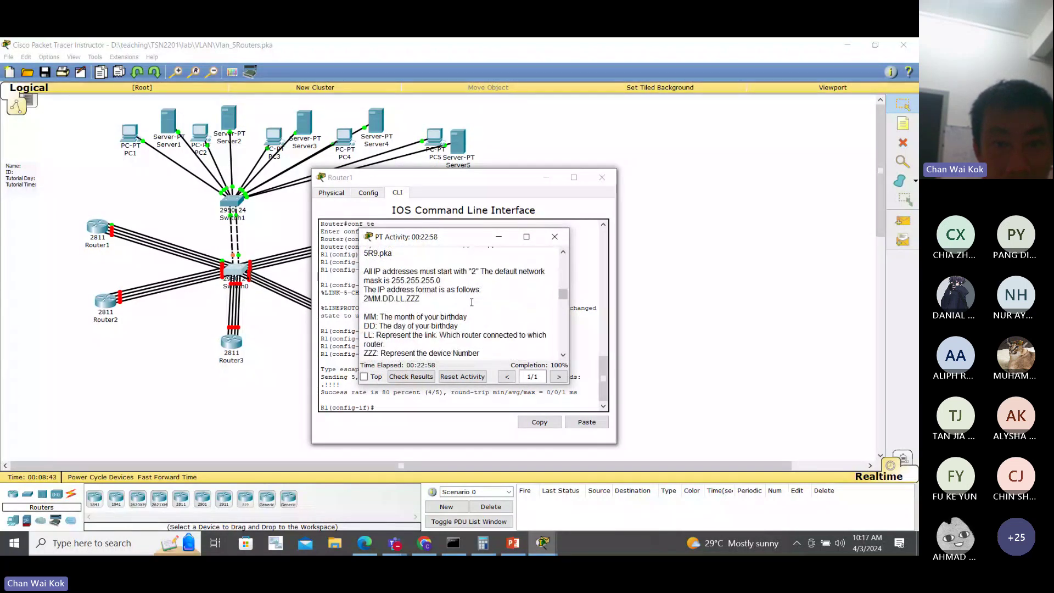
scroll(471, 302, down, 6)
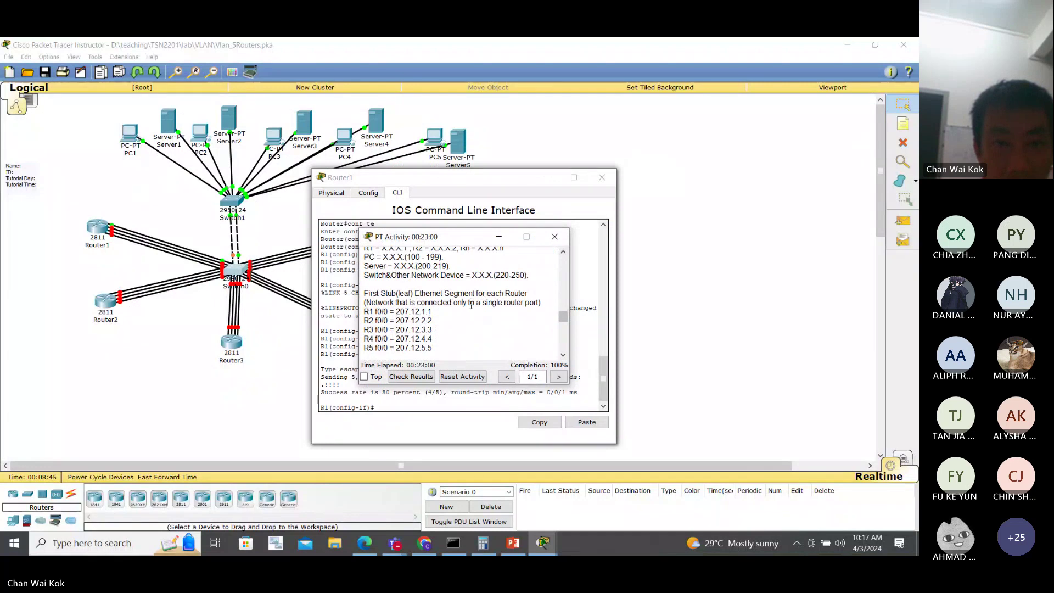
scroll(469, 312, down, 3)
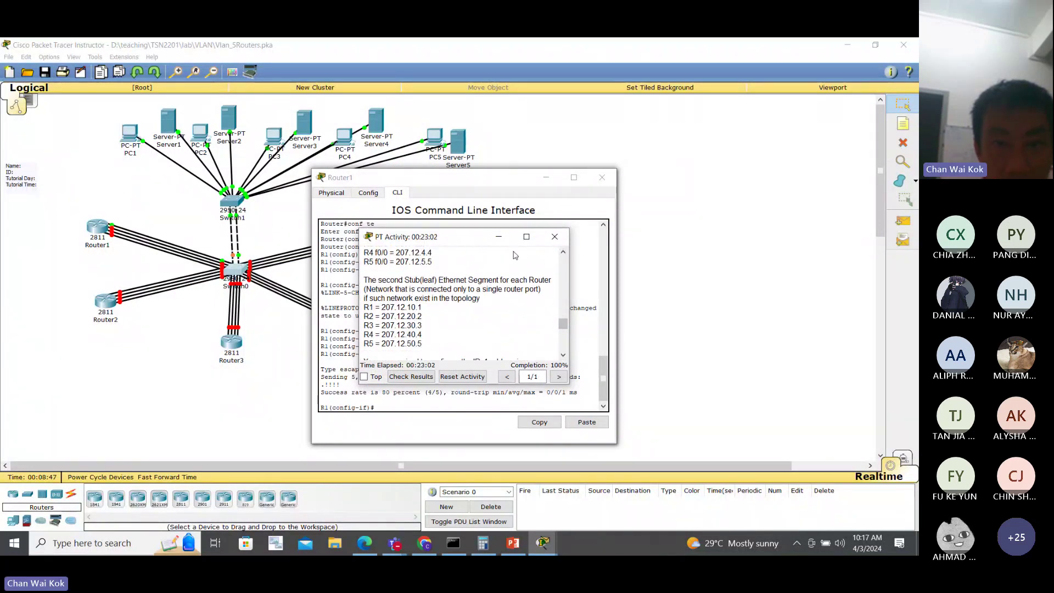
scroll(509, 306, down, 6)
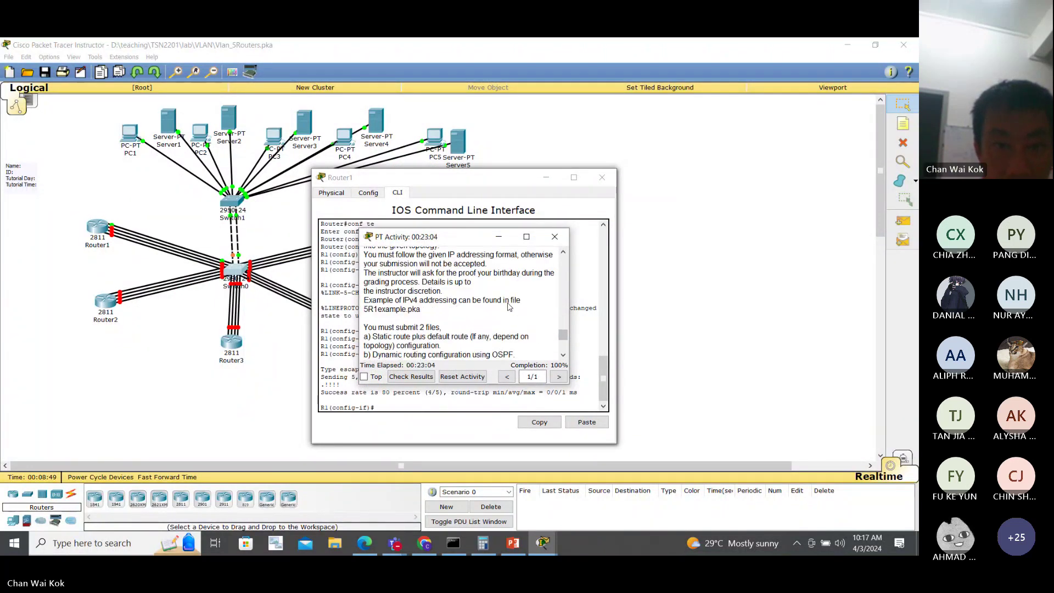
click(554, 237)
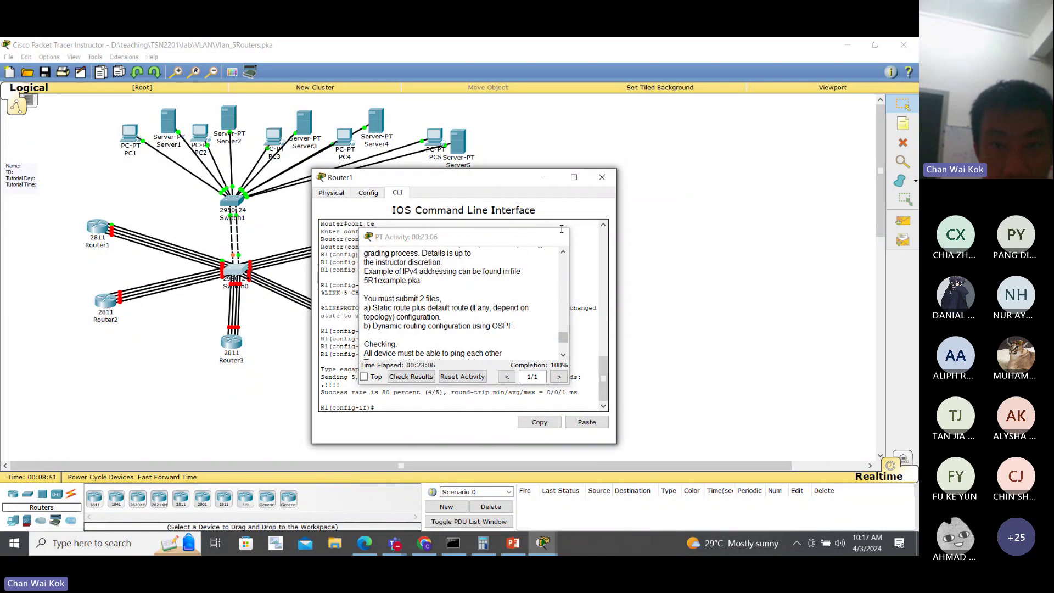
Consult the Switch0 connection list in the VLAN lab's PT Activity instructions for the port leading to Router2 fa0/0.
key(alt+Tab)
key(Tab)
key(Tab)
key(Tab)
key(Tab)
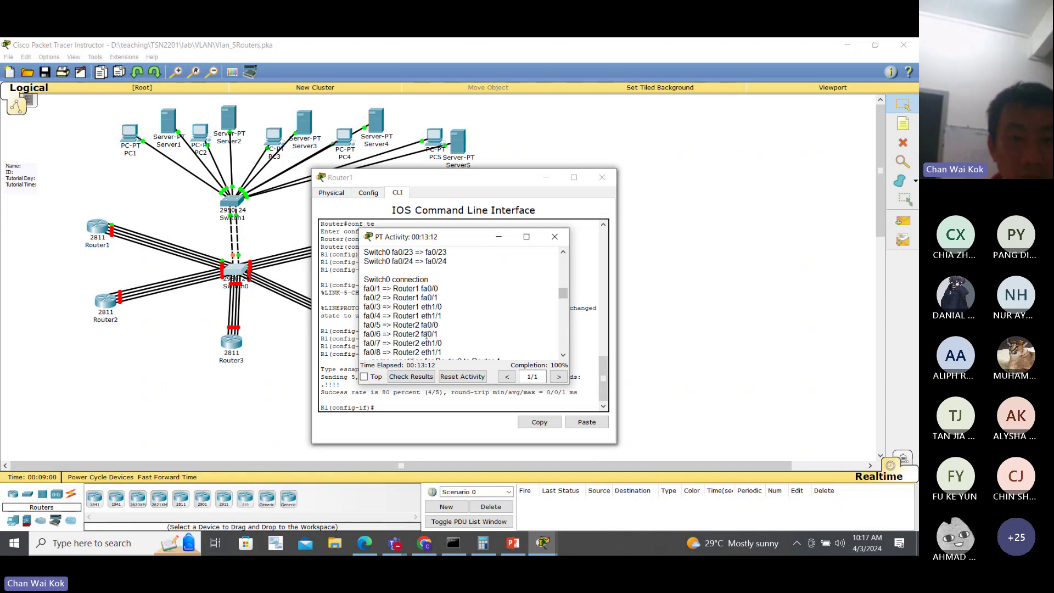
click(402, 404)
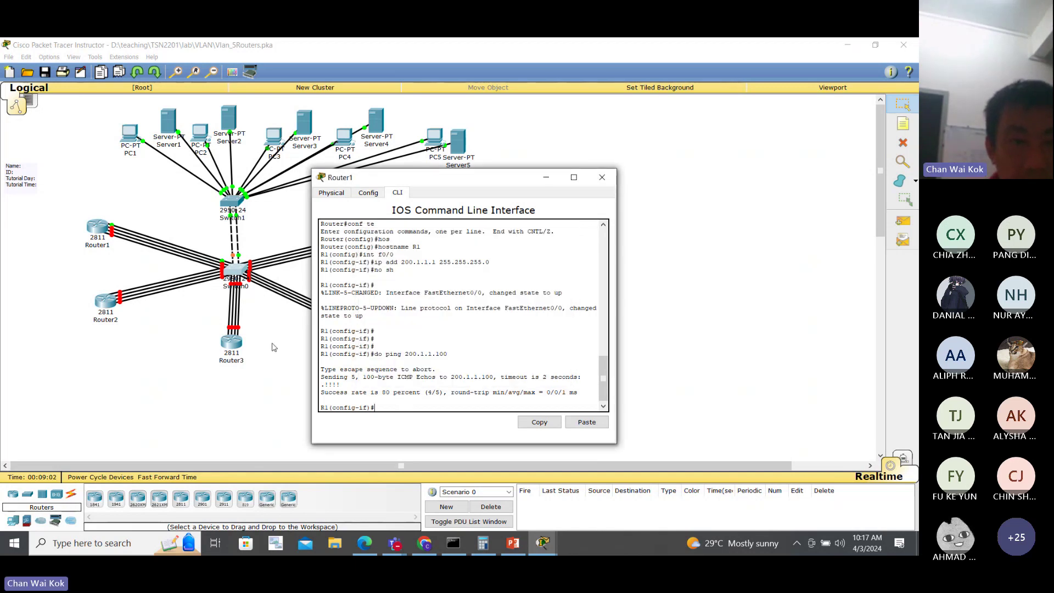
Set Switch0's port fa0/5 to switchport access mode.
click(235, 275)
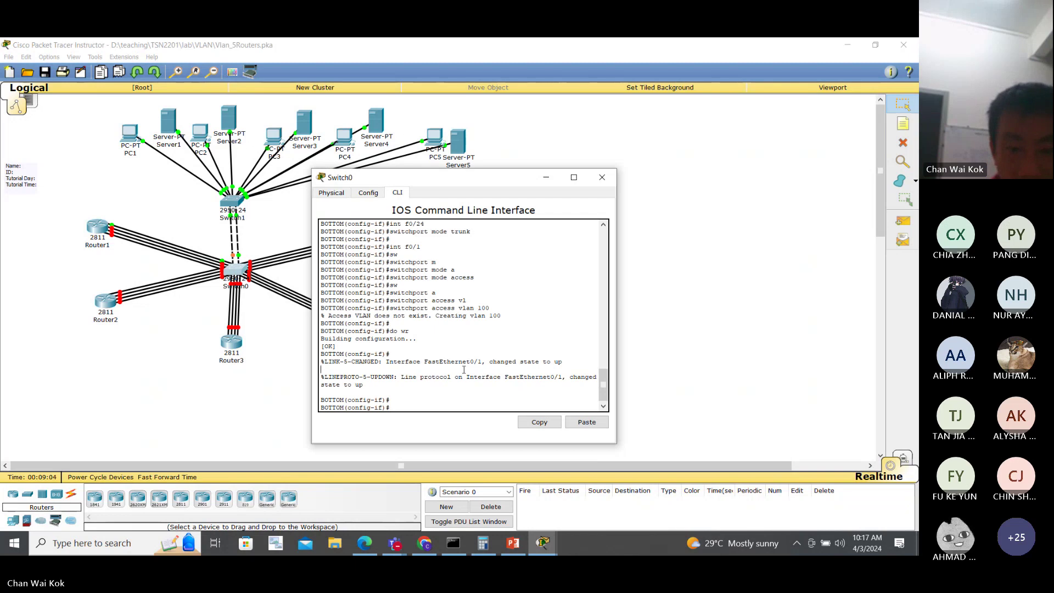
text(int fa0/5)
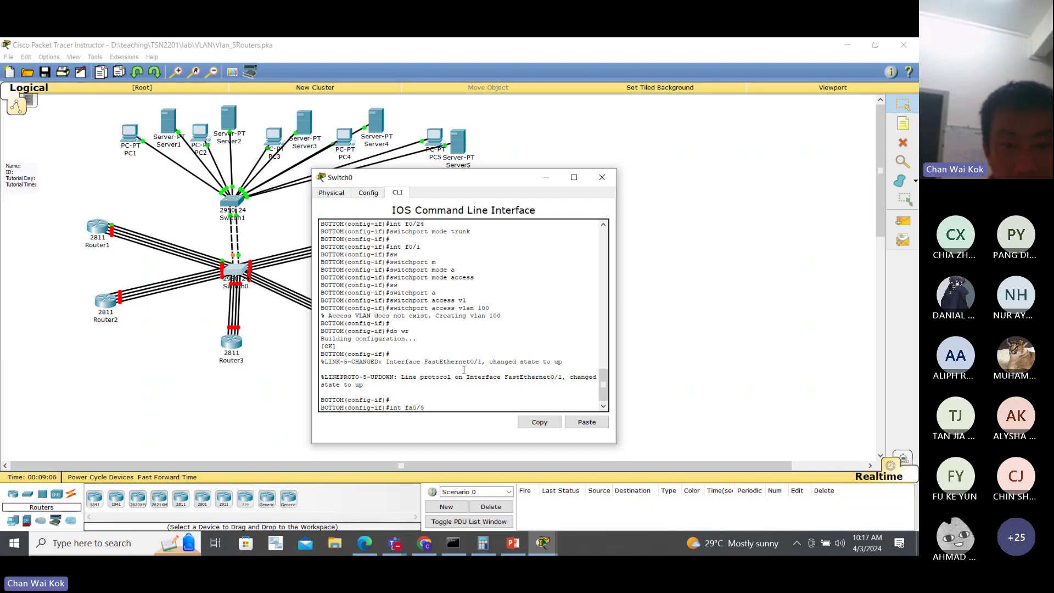
key(Return)
text(sw)
key(Tab)
text(md)
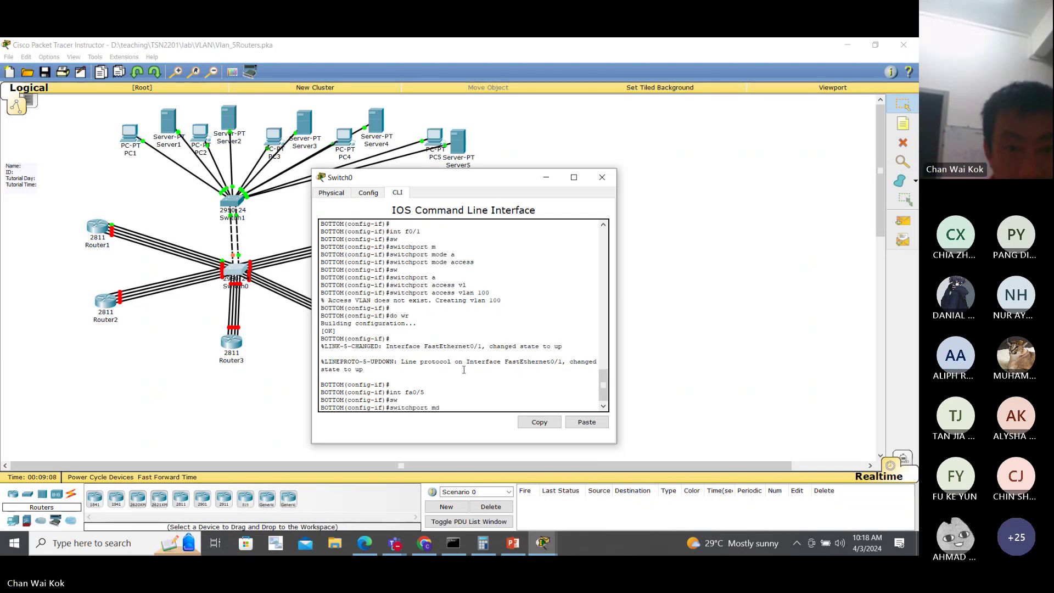
key(BackSpace)
text(ode ac)
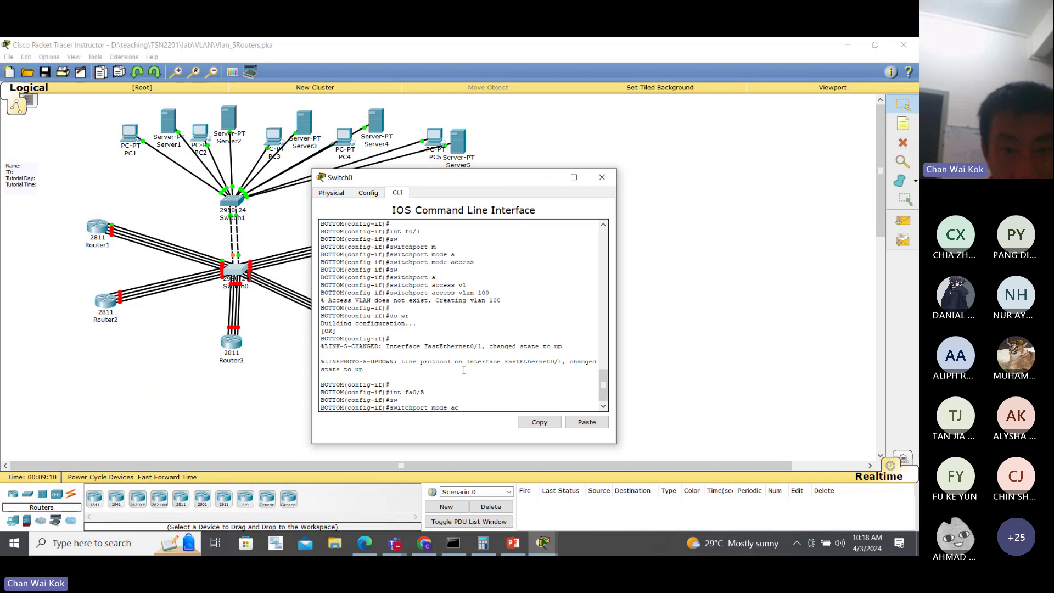
text(ce)
key(Tab)
key(Return)
Assign Switch0's port fa0/5 to access VLAN 2.
text(sw)
key(Tab)
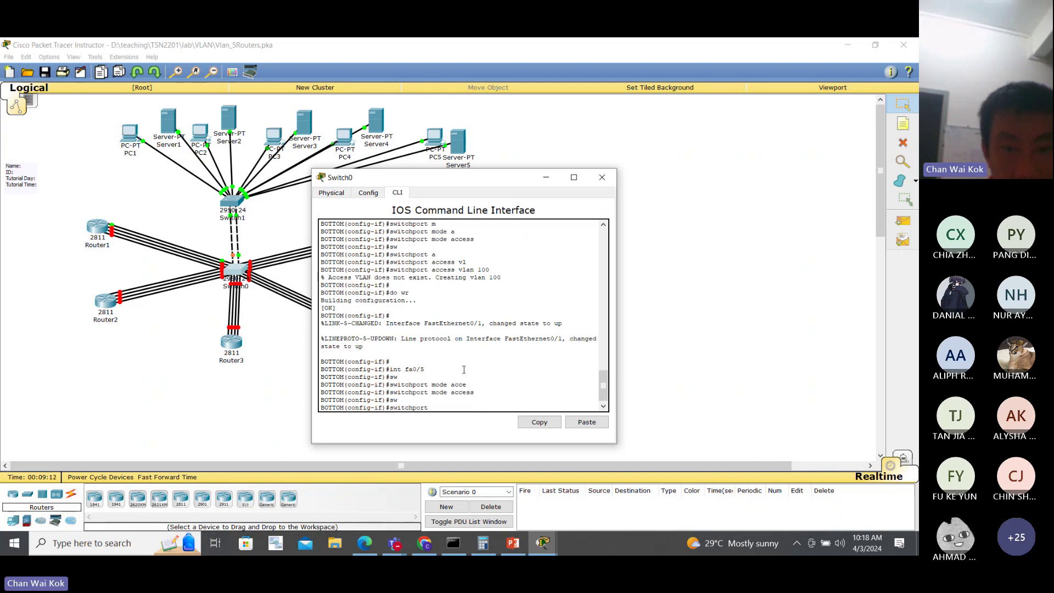
text(acc)
key(Tab)
text(vl)
key(Tab)
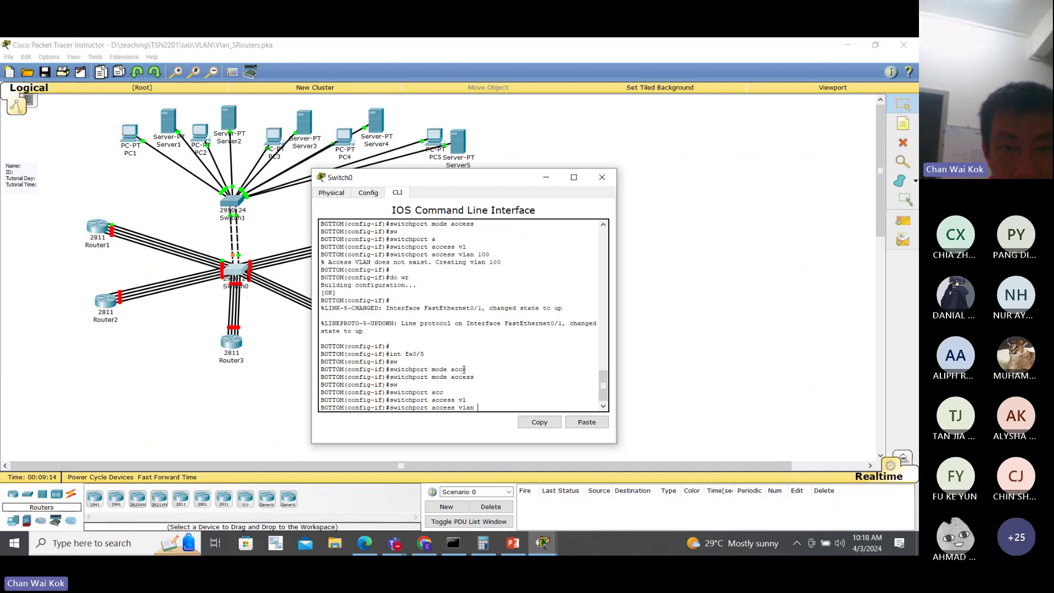
text(2)
key(Return)
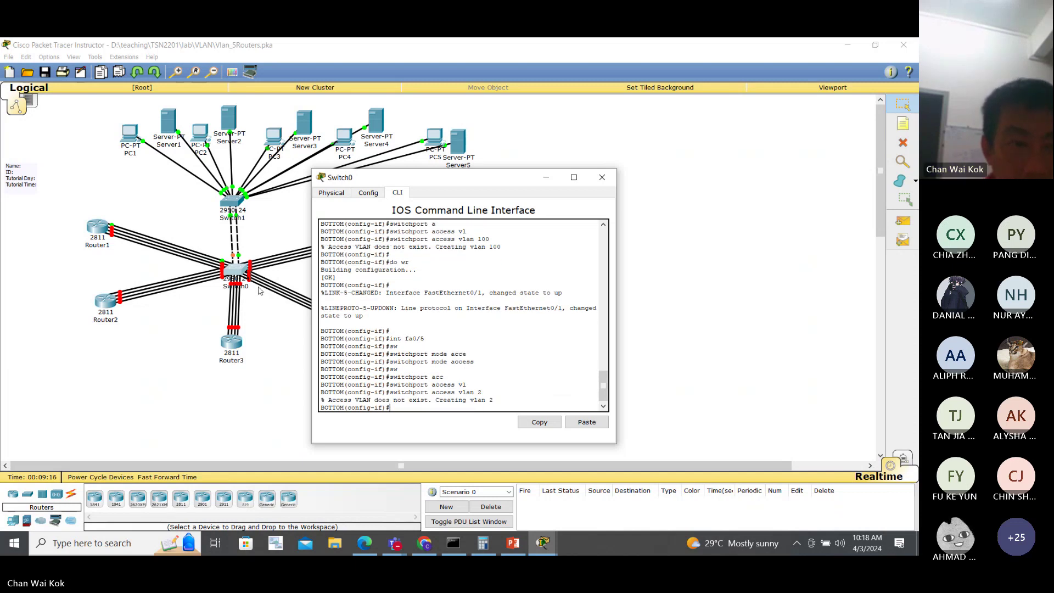
Open Router2's command line and enter global configuration mode.
click(106, 301)
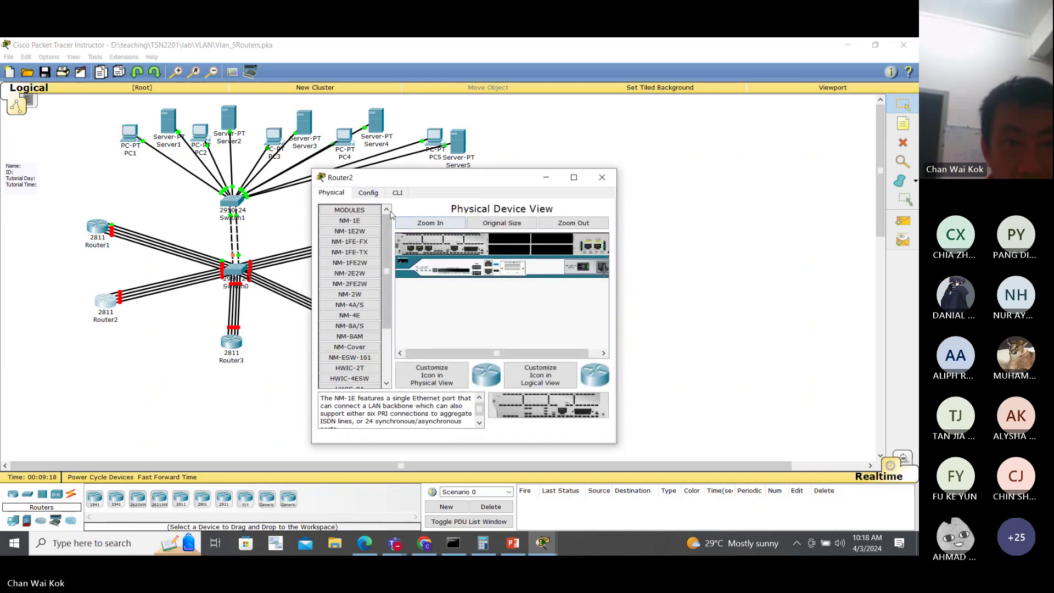
click(368, 193)
click(396, 194)
key(Return)
key(Return)
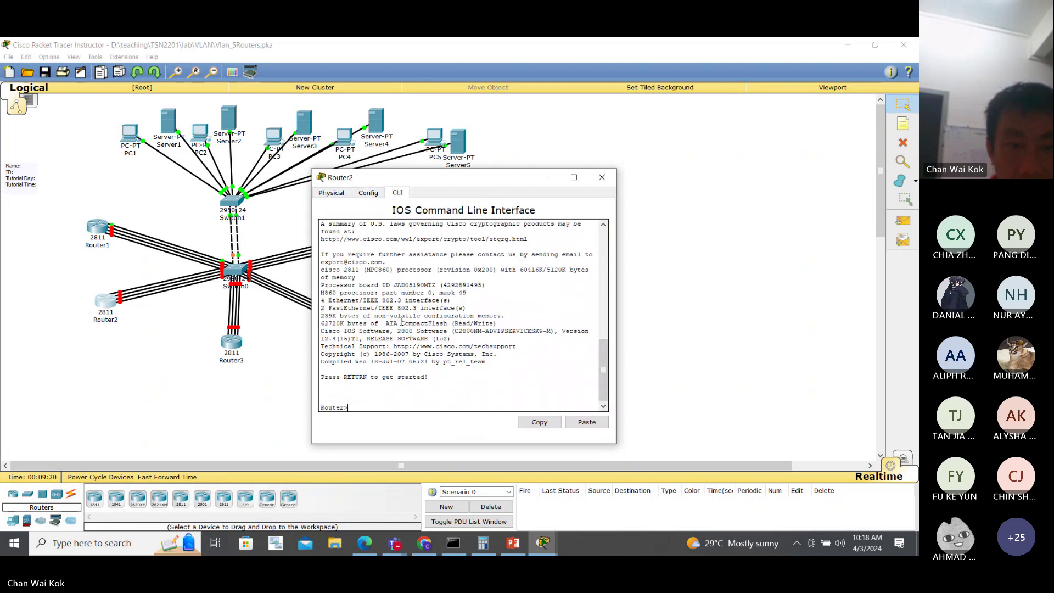
text(en)
key(Return)
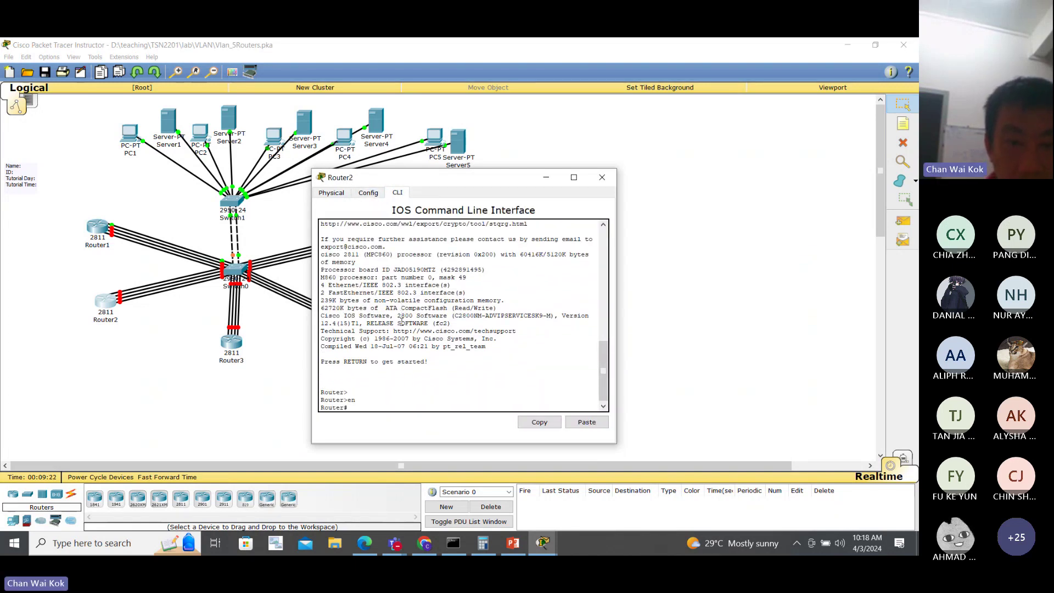
text(conf te)
key(Return)
Assign IP address 200.1.2.2 with mask 255.255.255.0 to Router2's interface f0/0 and enable it.
text(int f)
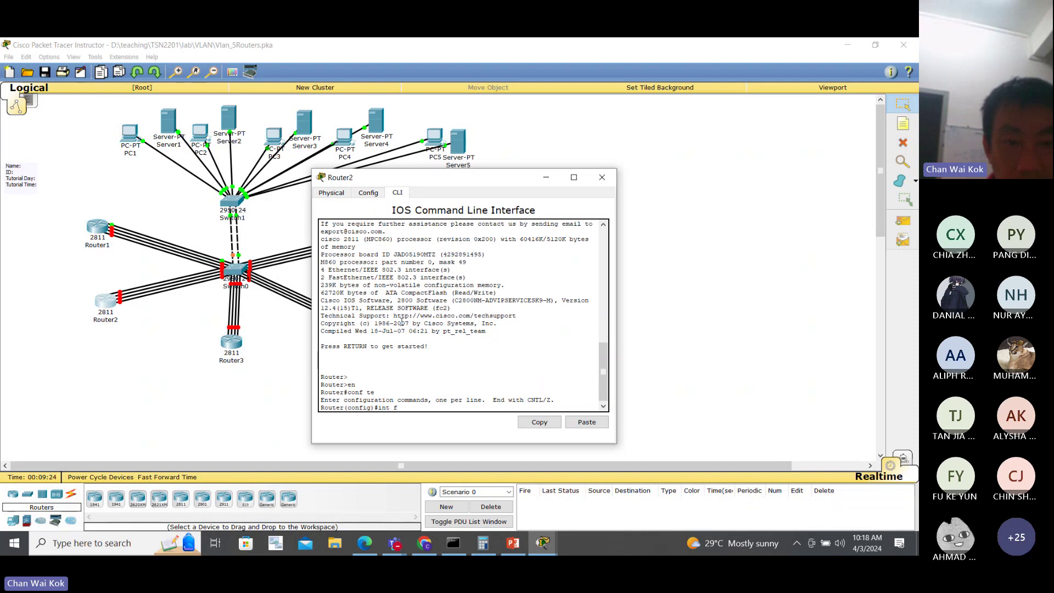
text(0/0)
key(Return)
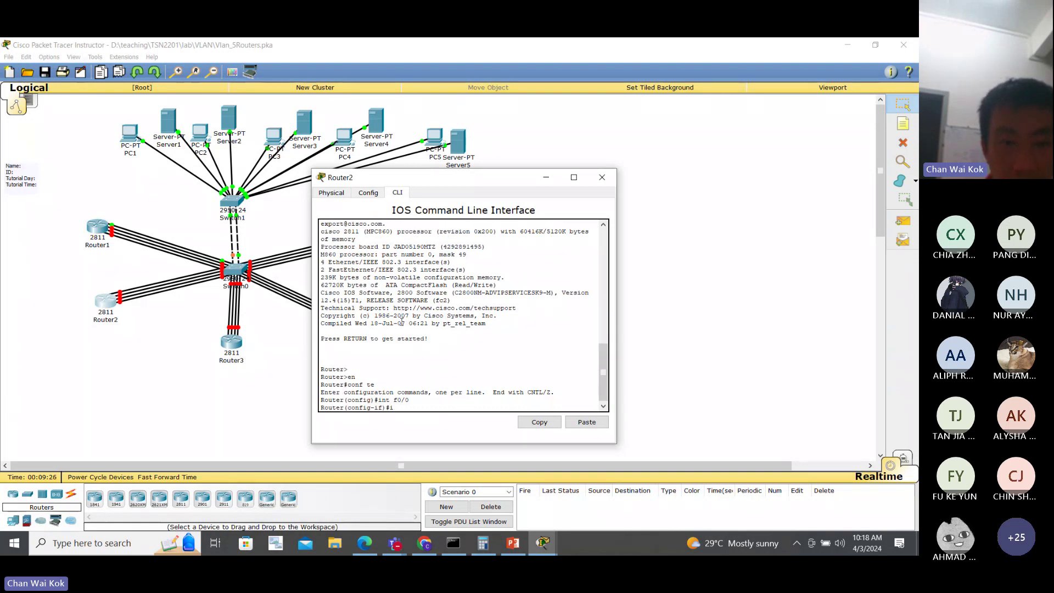
text(ip add)
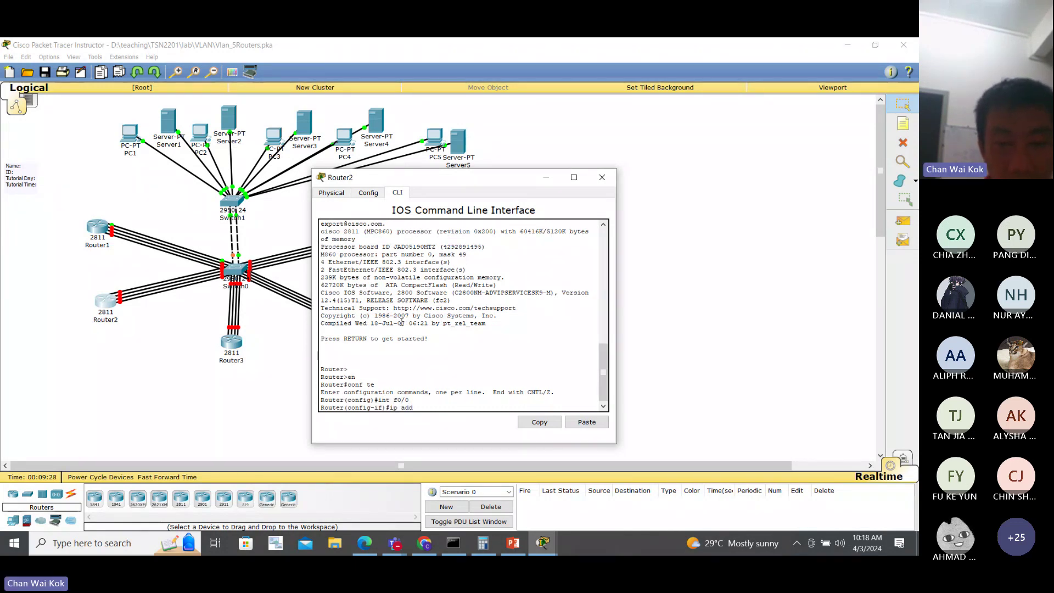
text( 200.1.2.2 2)
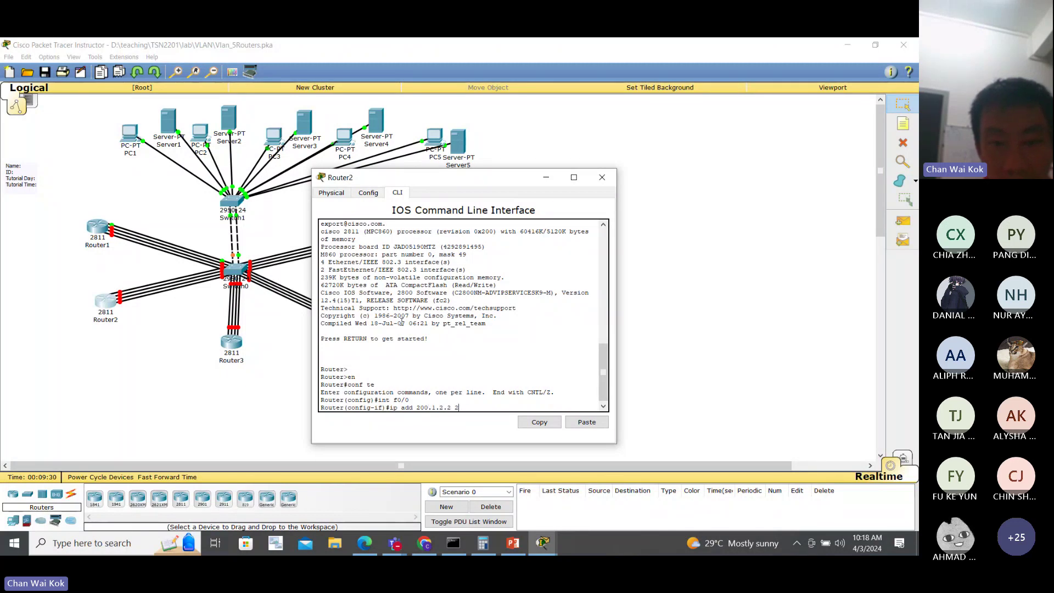
text(55.255.255.0)
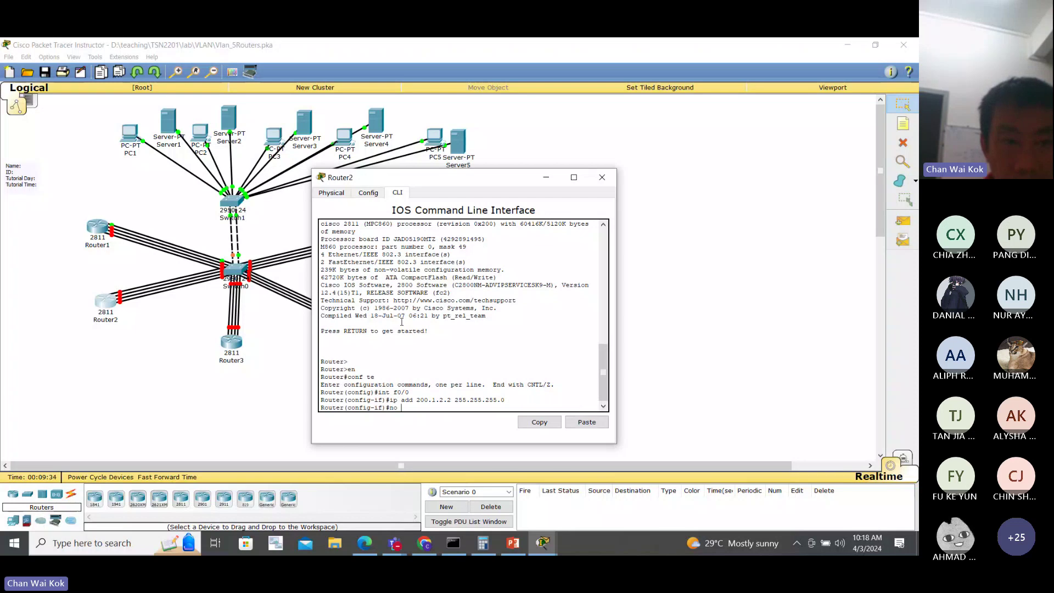
text(no sh)
key(Return)
key(Return)
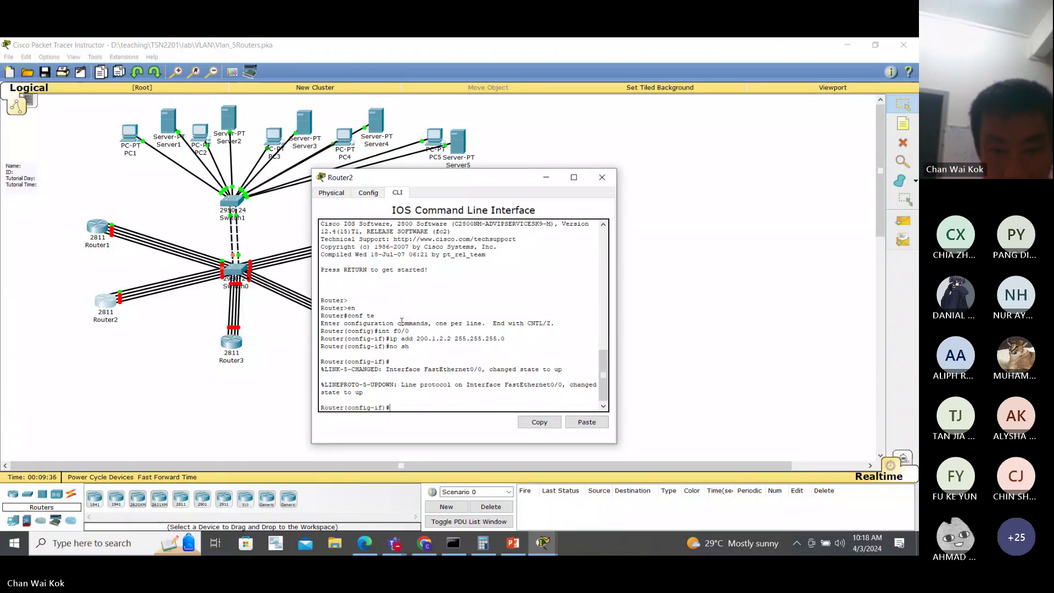
Set Router2's hostname to r2 and save its configuration.
text(hos)
key(Tab)
text(r2)
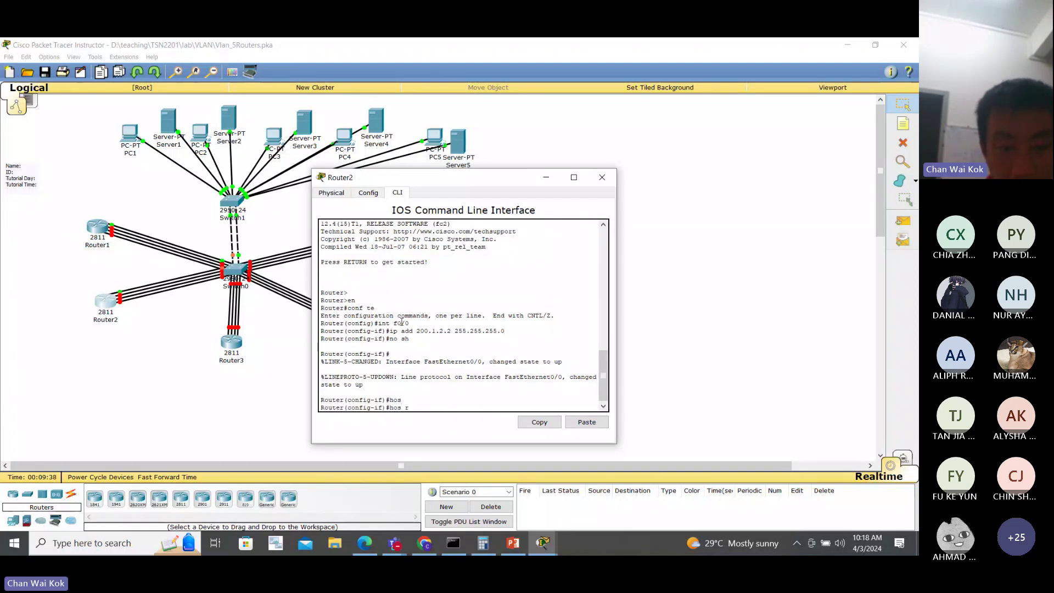
key(Return)
key(Return)
text(do w)
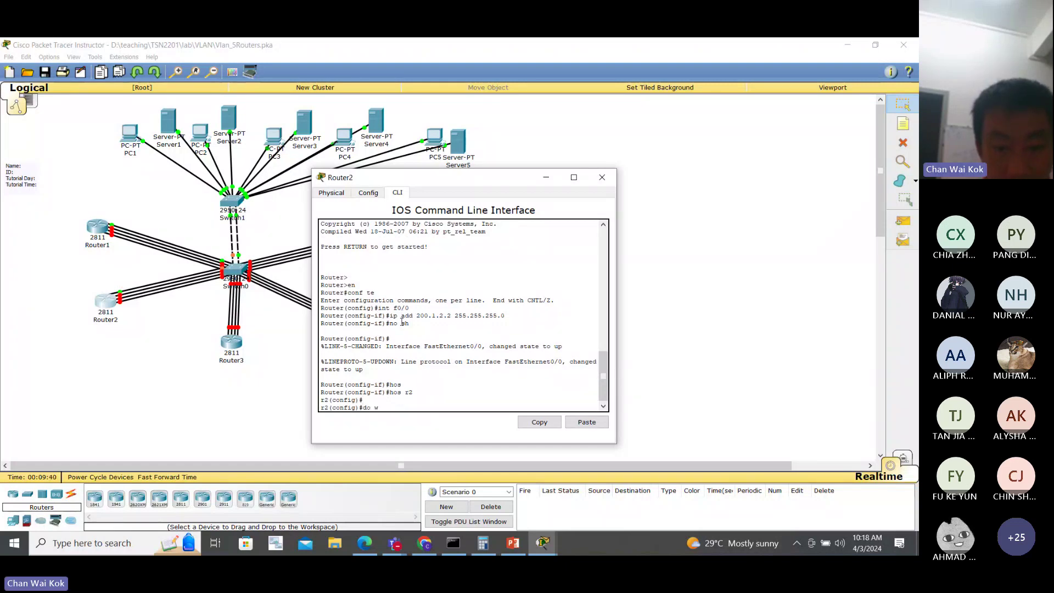
text(r)
key(Return)
key(Return)
key(Return)
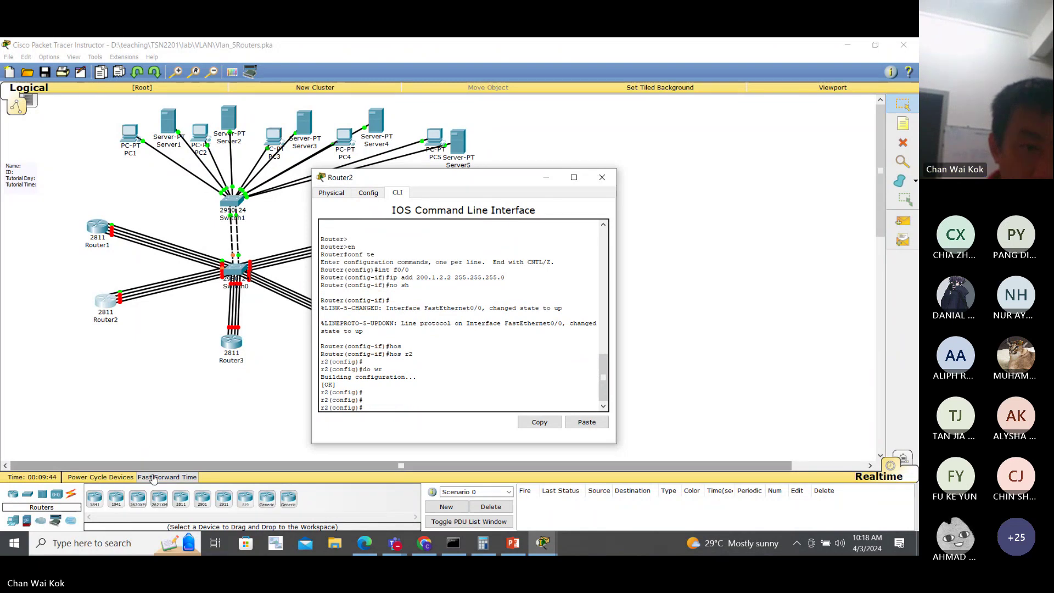
Fast-forward the simulation time and ping 200.1.2.100 from Router2.
click(167, 477)
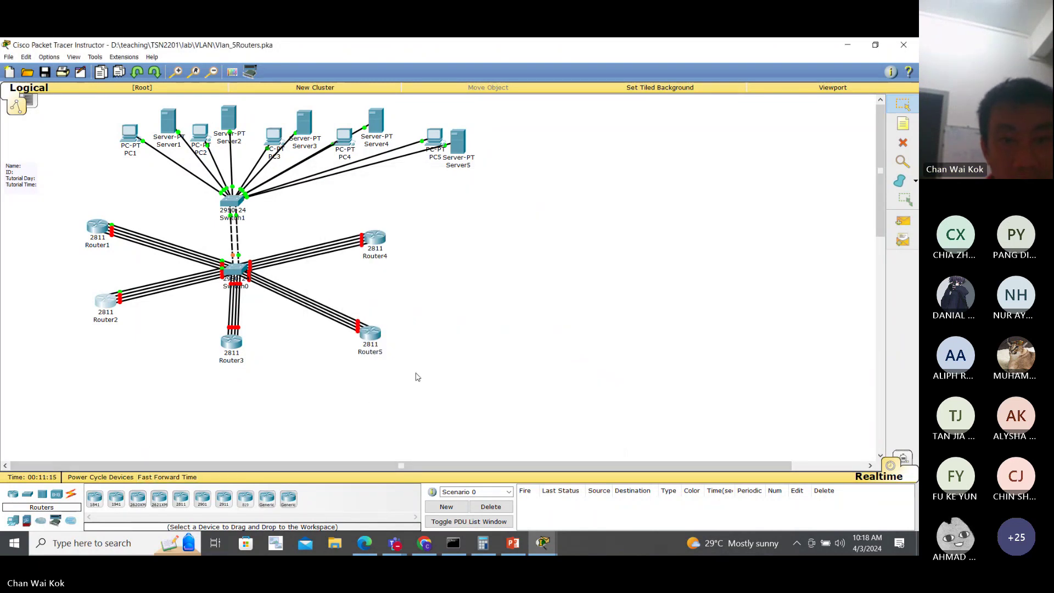
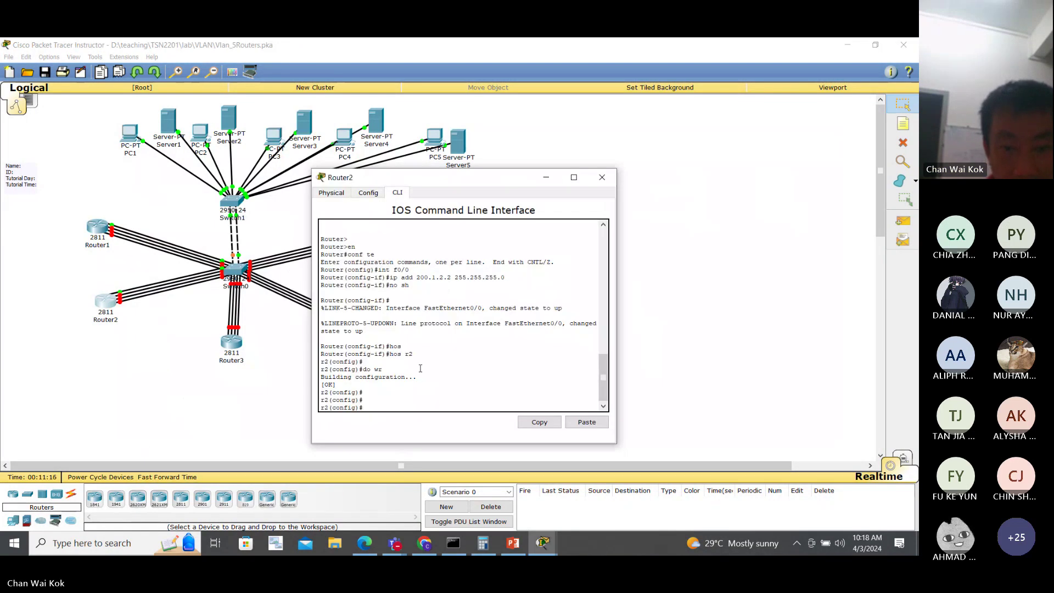
text(ping 200.1.2.100)
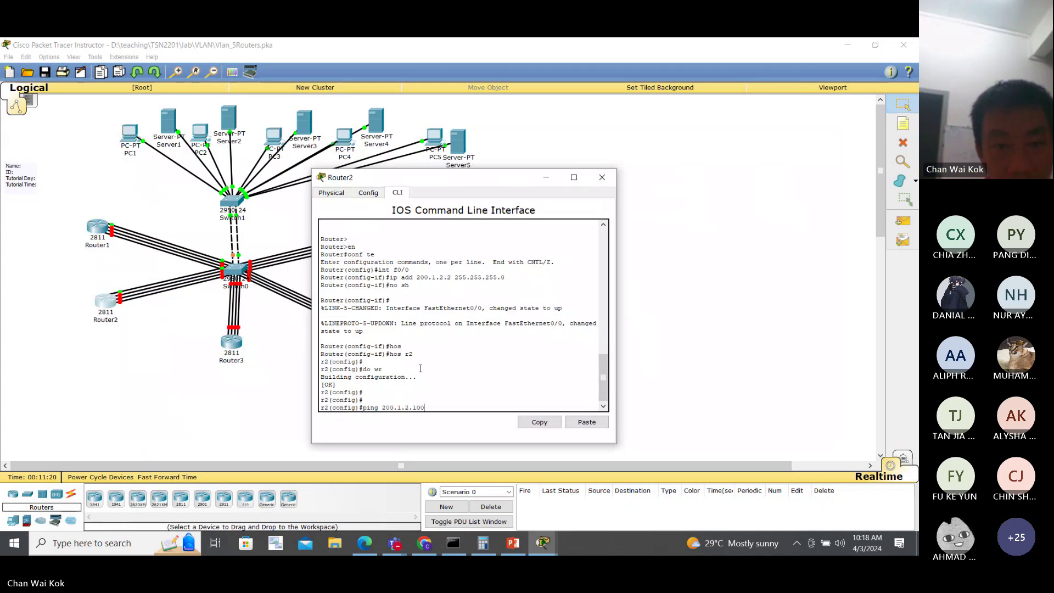
key(Return)
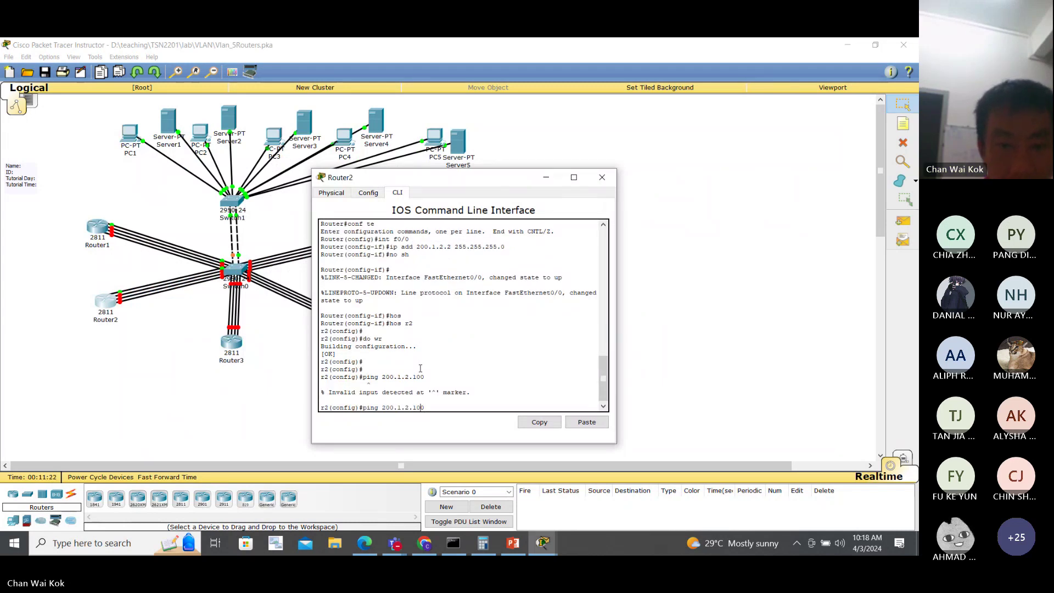
text(do)
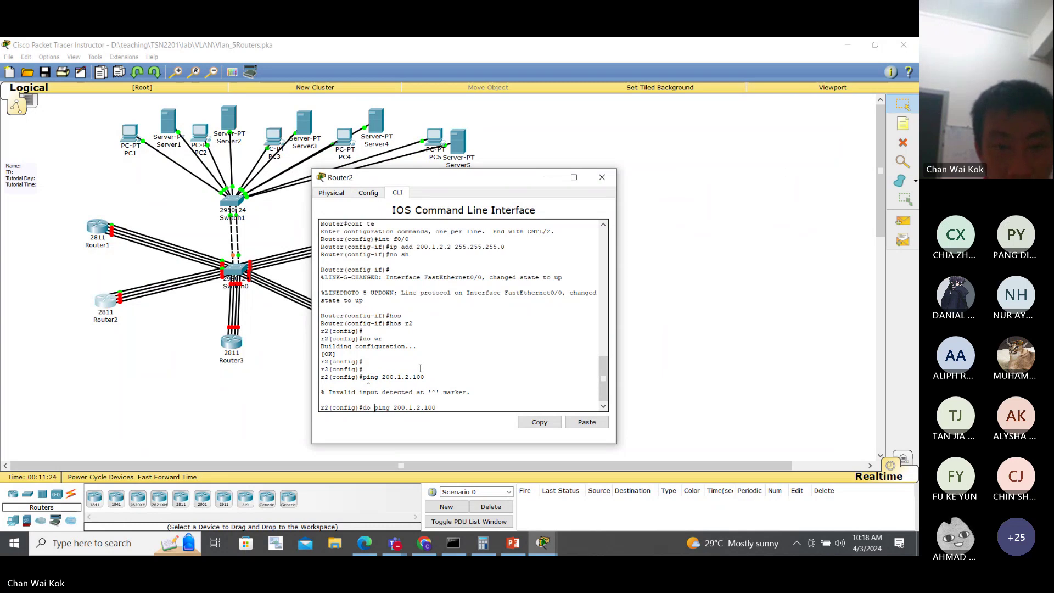
key(Return)
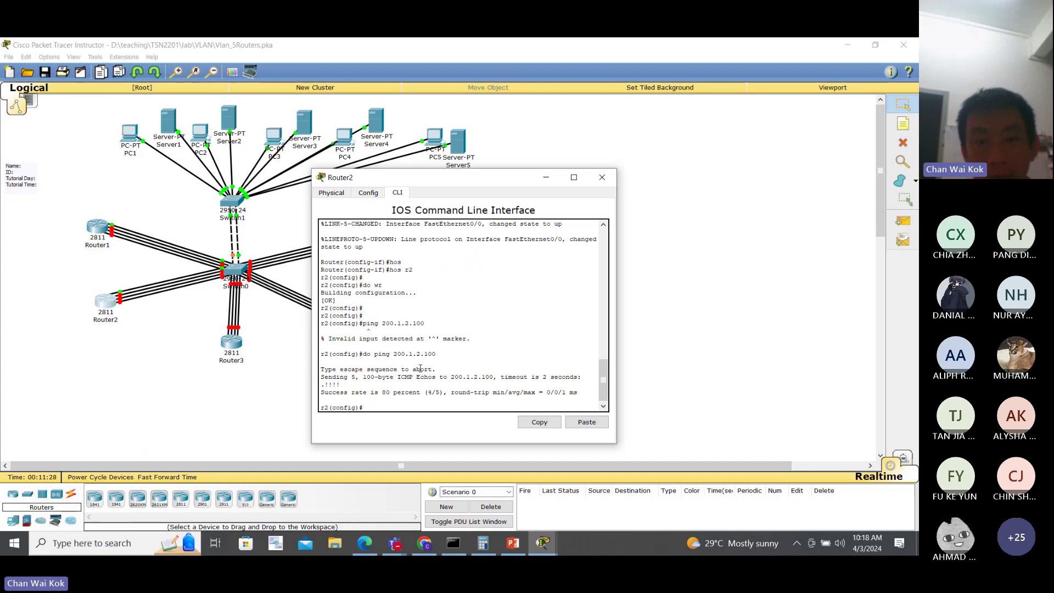
Review the 5R7 topology for the VLAN and IP addresses of the link between Router1 and Router2.
key(alt+Tab)
key(alt+Tab)
key(alt+Tab)
key(alt+Tab)
key(alt+Tab)
key(alt+Tab)
key(alt+Tab)
key(alt+Tab)
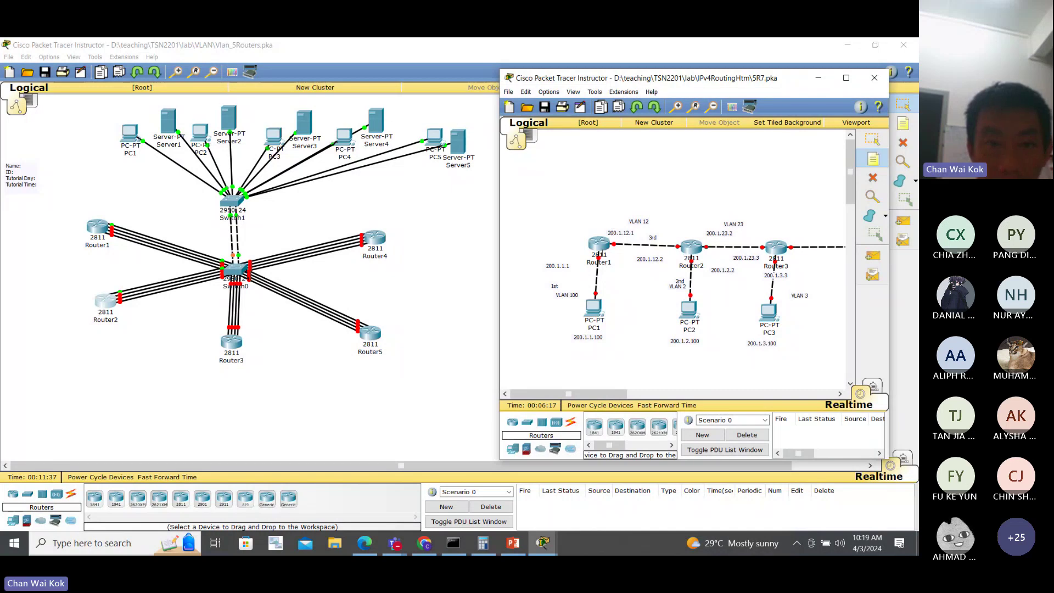
key(alt+Tab)
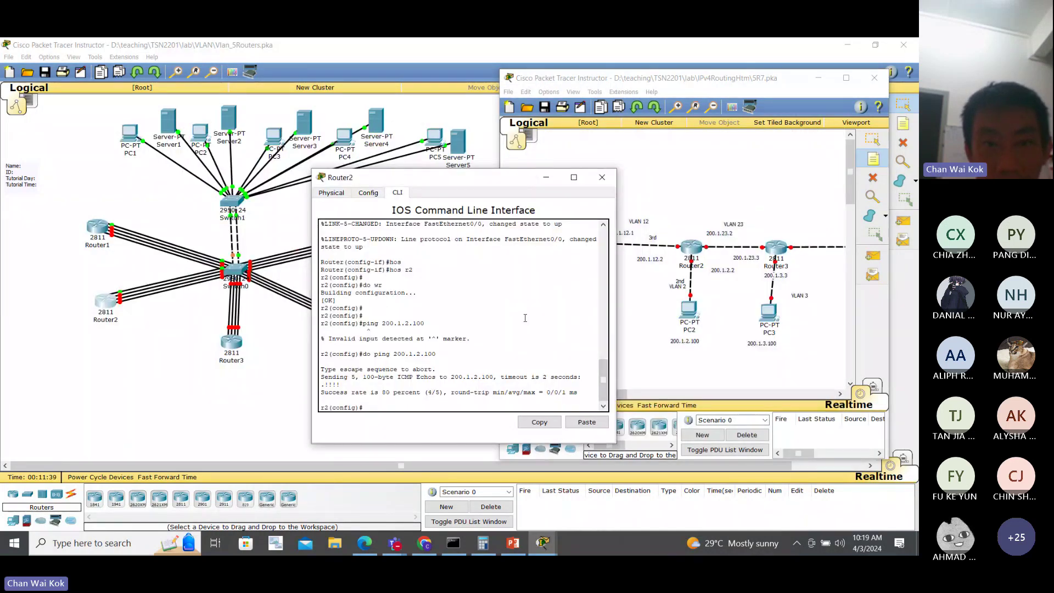
Consult the Switch0 connection list in the PT Activity instructions for the ports leading to fa0/1 on Router1 and Router2.
key(alt+Tab)
key(alt+Tab)
key(alt+Tab)
key(alt+Tab)
key(alt+Tab)
key(alt+Tab)
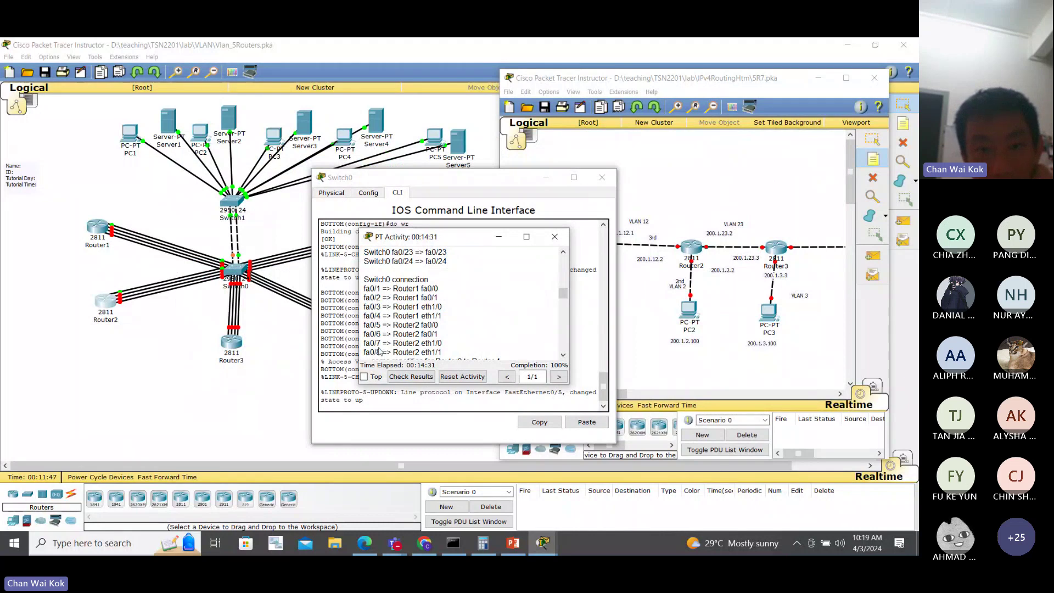
drag(437, 334, 407, 333)
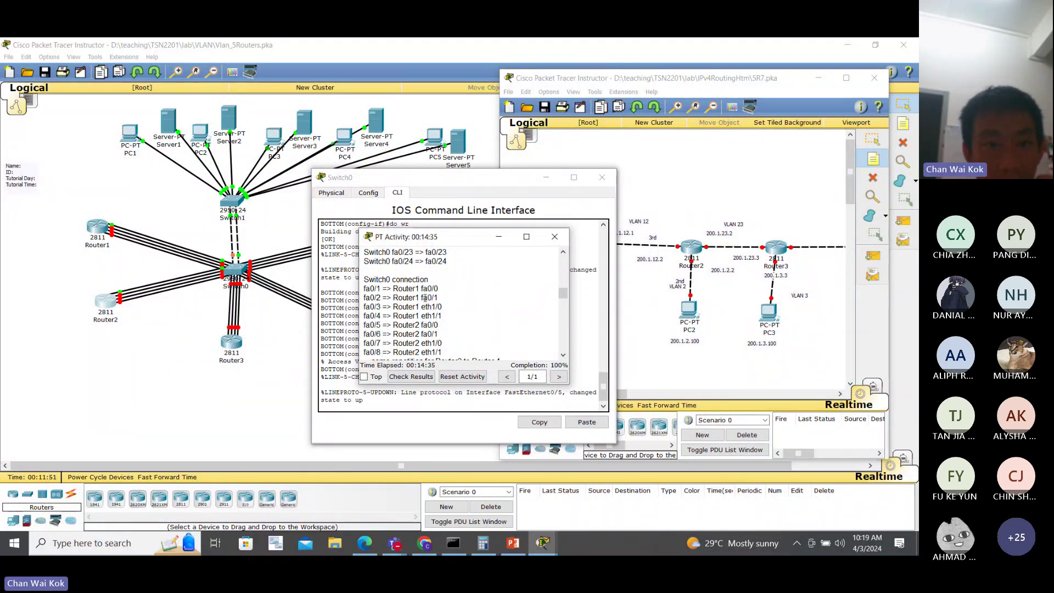
Set Switch0's port f0/2 to switchport access mode.
key(alt+Tab)
key(Return)
key(Return)
text(int f0/2)
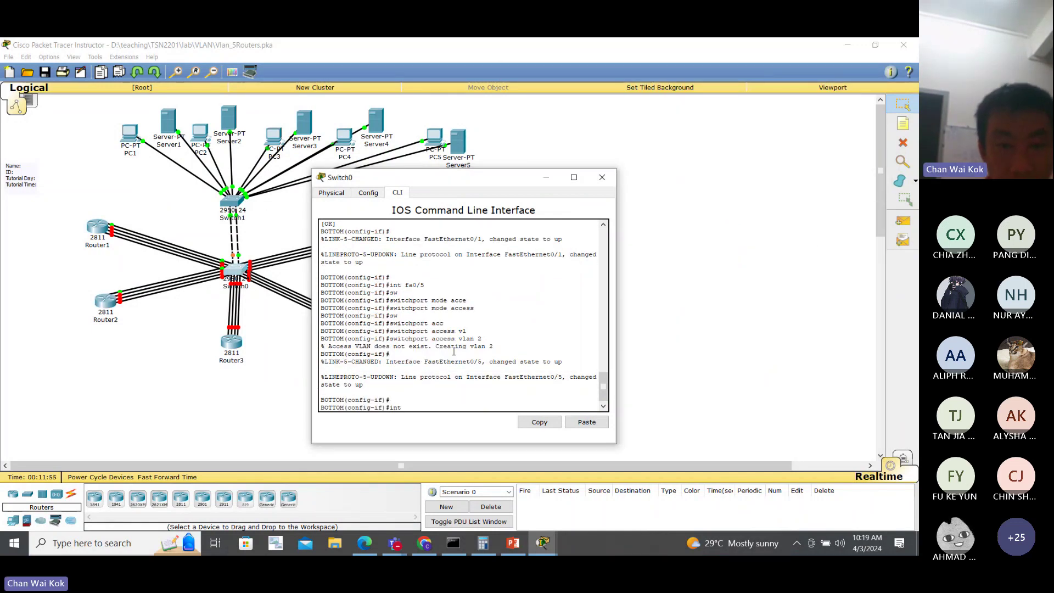
key(Return)
text(sw)
key(Tab)
text(m)
key(Tab)
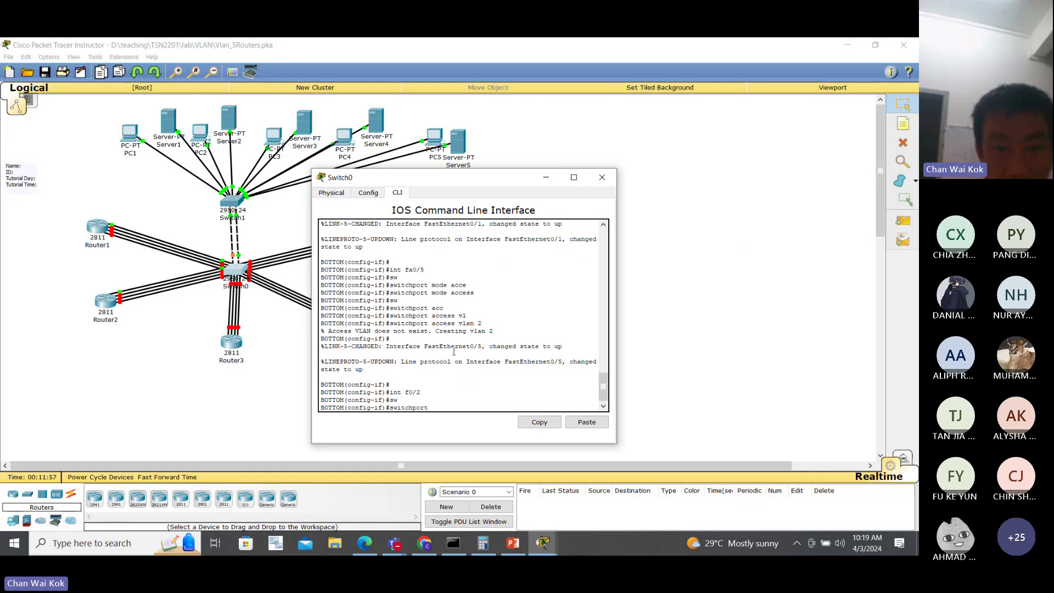
text(a)
key(Tab)
key(Return)
Assign Switch0's port f0/2 to access VLAN 12.
key(Up)
key(Up)
key(Up)
text(12)
key(Return)
Set Switch0's port fa0/6 to switchport access mode.
key(Up)
key(Up)
key(Up)
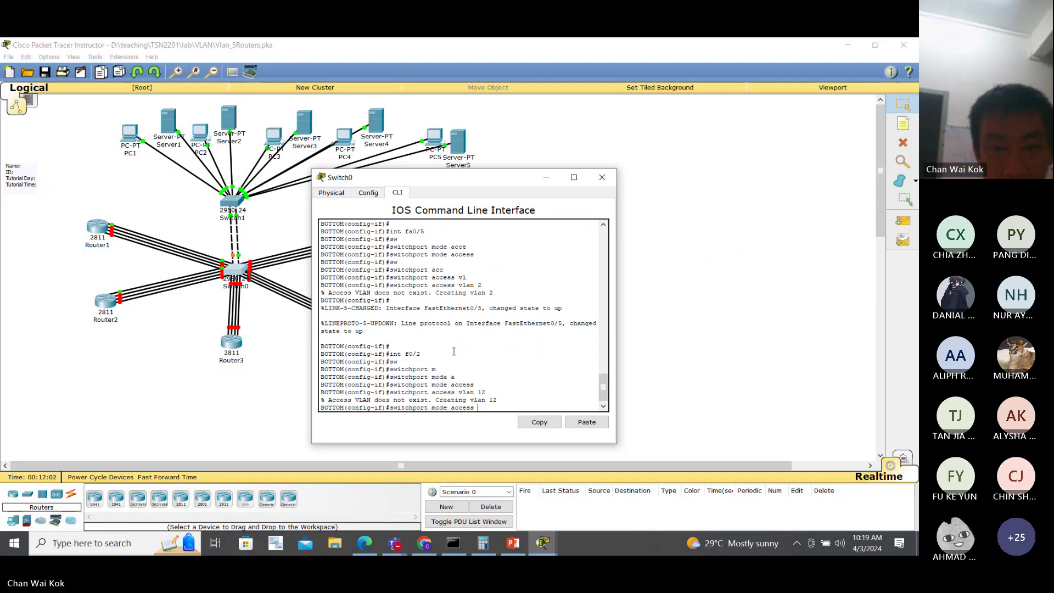
key(Down)
key(Down)
text(int fa0/6)
key(Return)
key(Up)
key(Up)
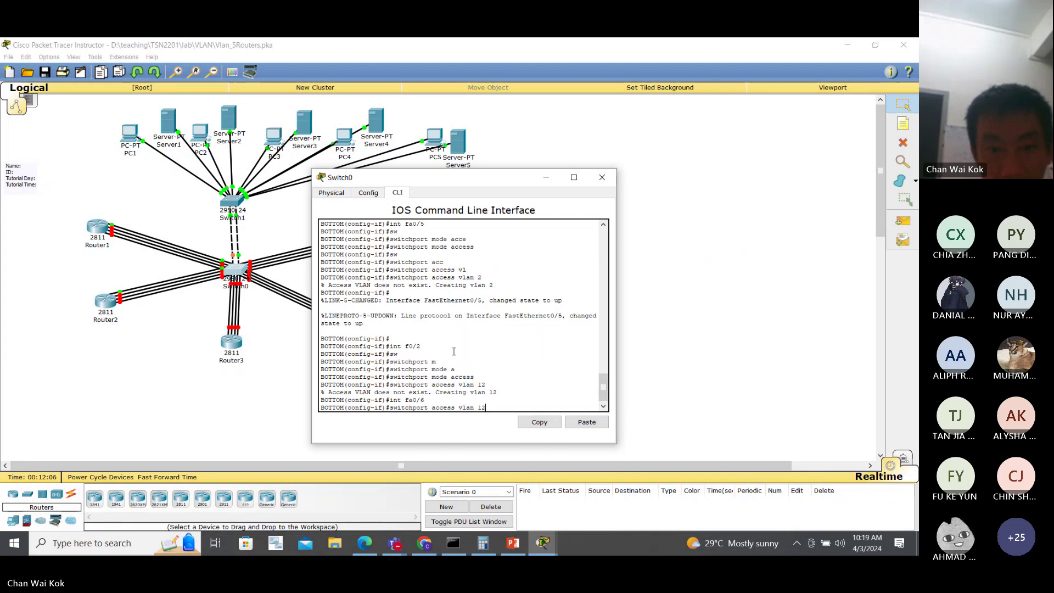
key(Up)
key(Return)
Assign Switch0's port fa0/6 to access VLAN 12.
key(Up)
key(Up)
key(Up)
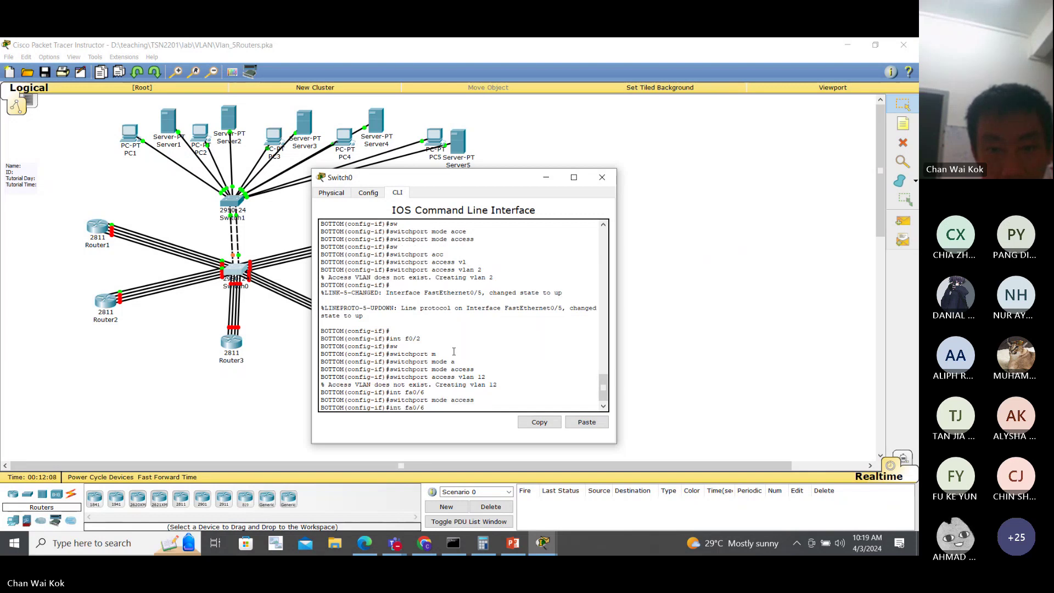
key(Return)
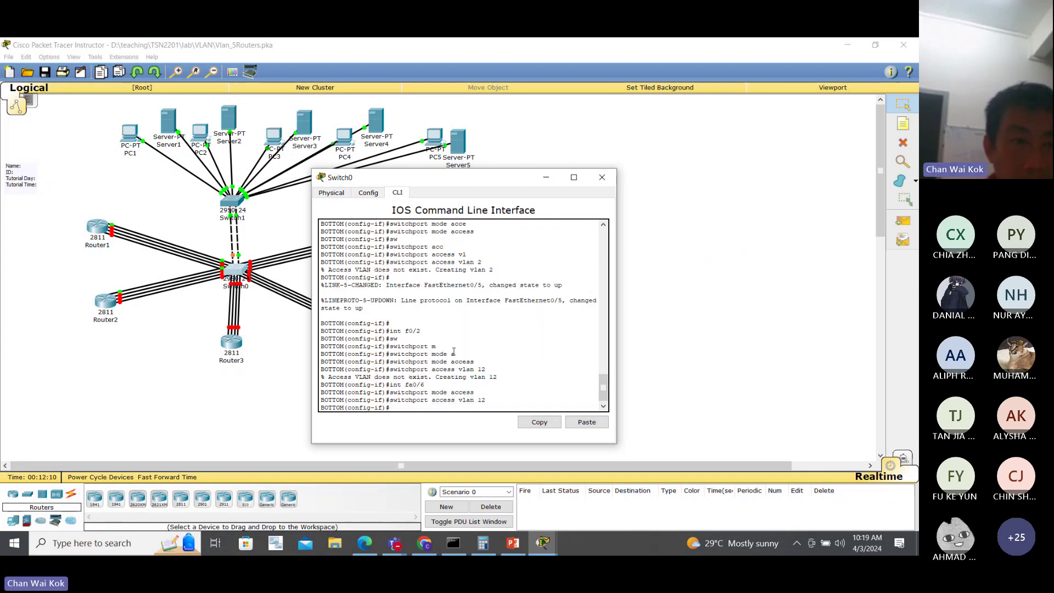
Assign IP address 200.1.12.1 with mask 255.255.255.0 to Router1's interface f0/1 and enable it.
click(102, 233)
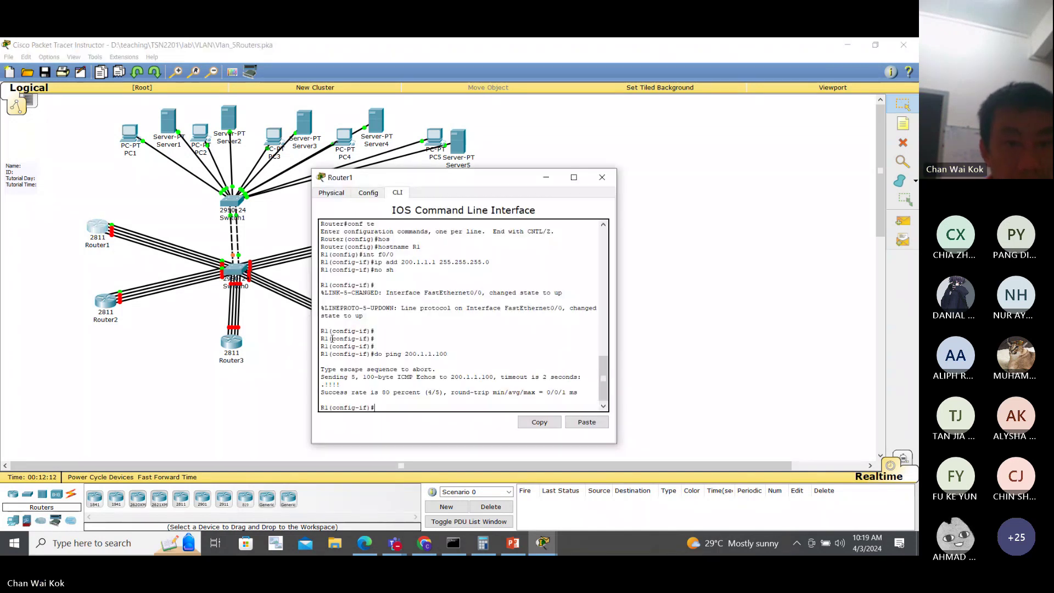
text(int f)
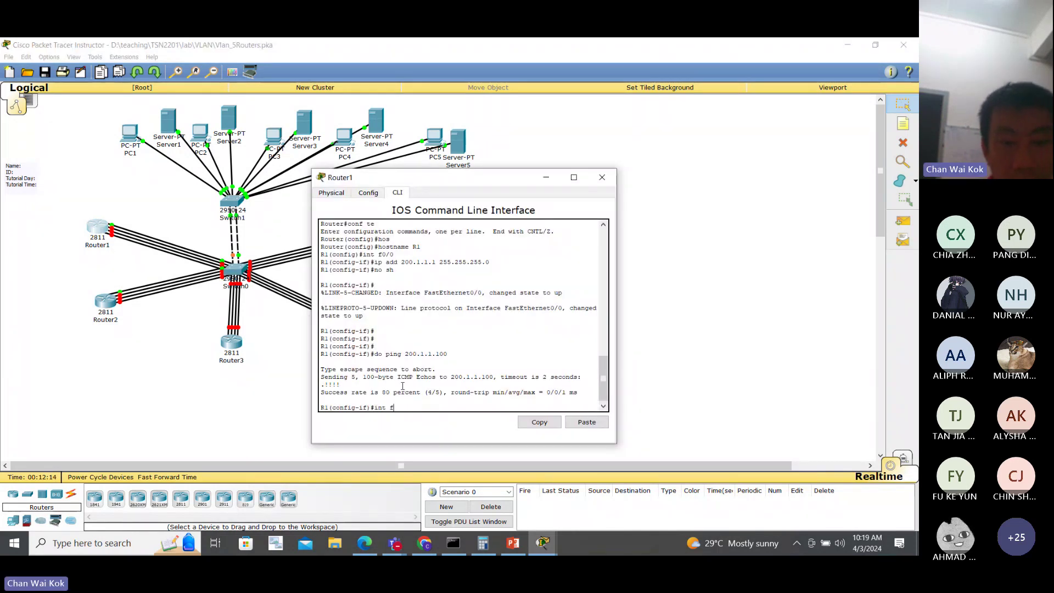
text(0/1)
key(Return)
text(ip add 200.1.12.1 255.255.255.0)
key(Return)
text(no sh)
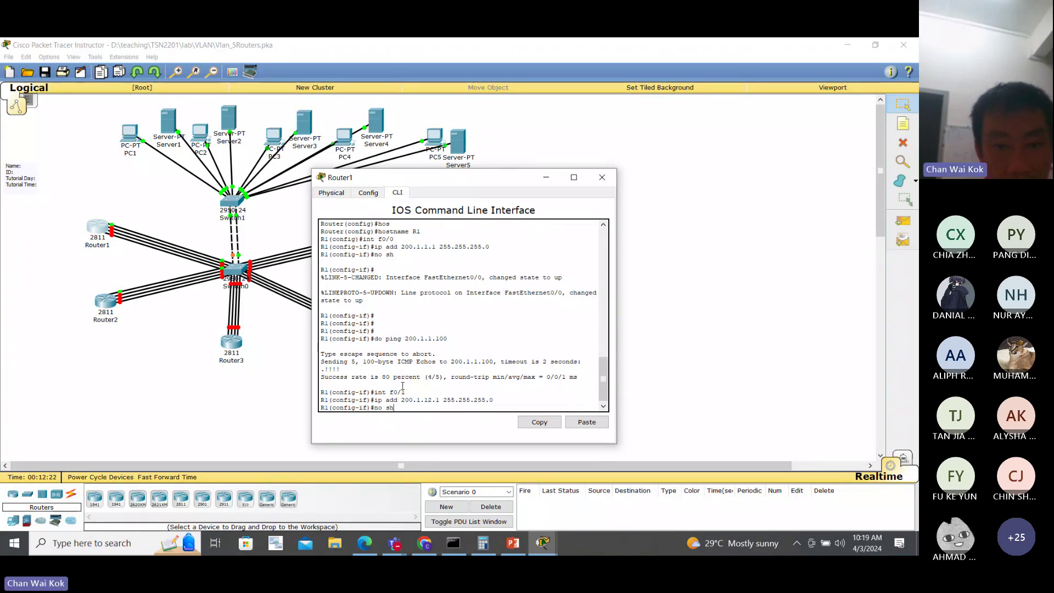
key(Return)
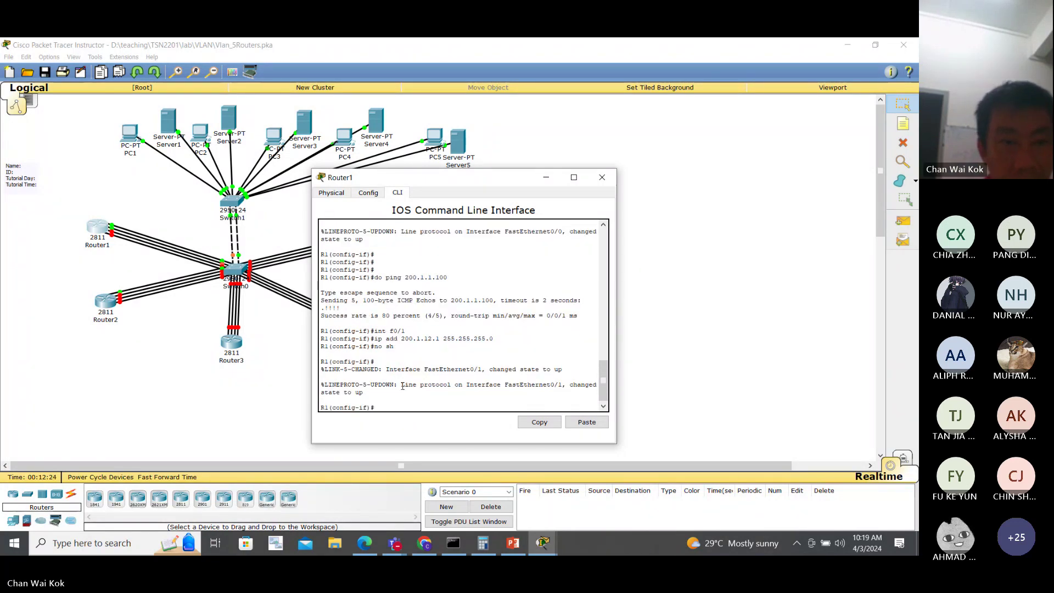
Assign IP address 200.1.12.2 with mask 255.255.255.0 to Router2's interface f0/1 and enable it.
click(106, 303)
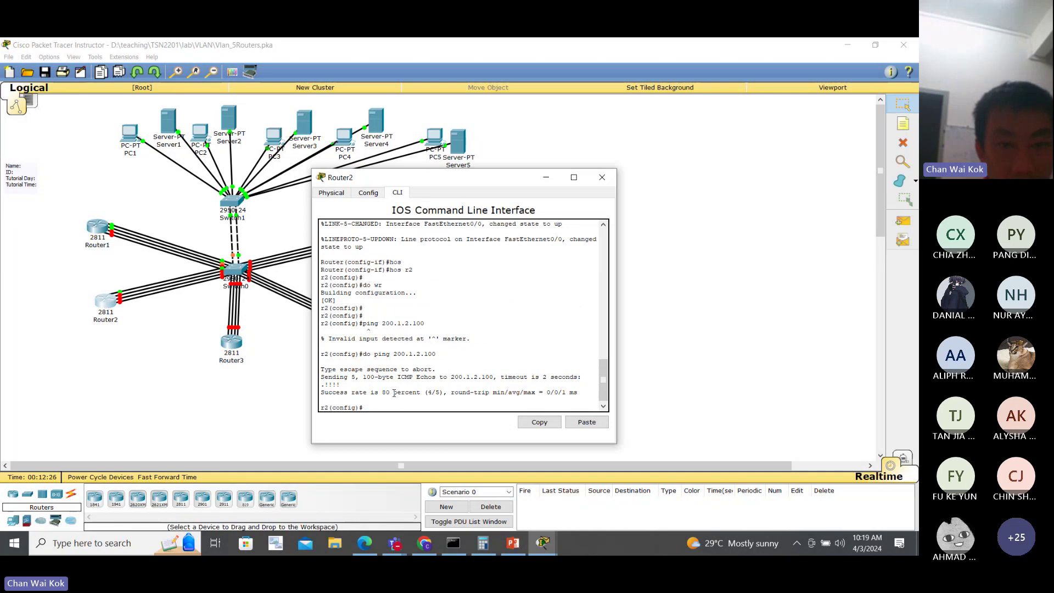
text(int f0)
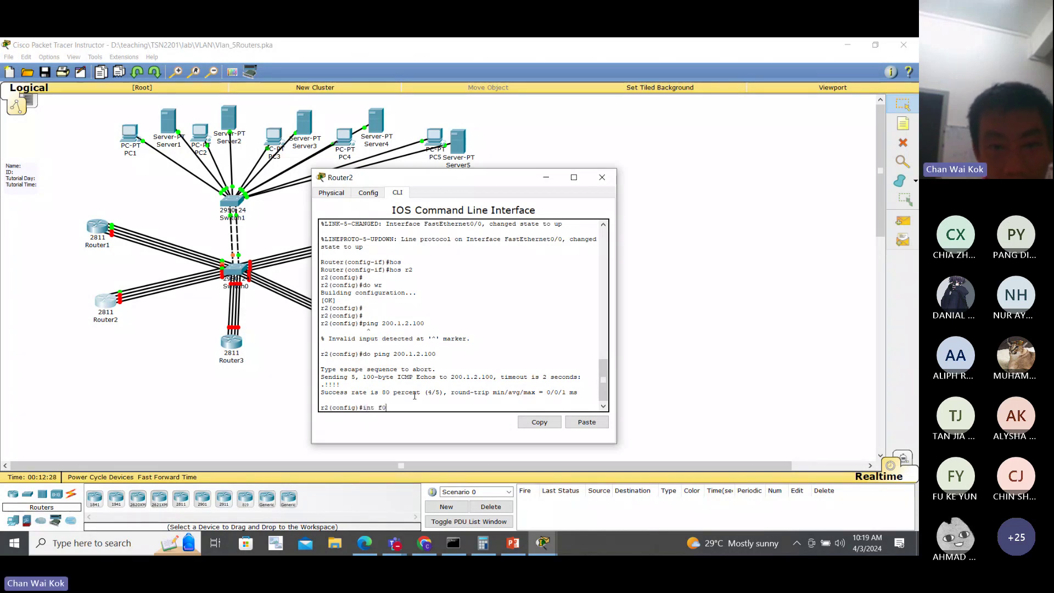
text(/1)
key(Return)
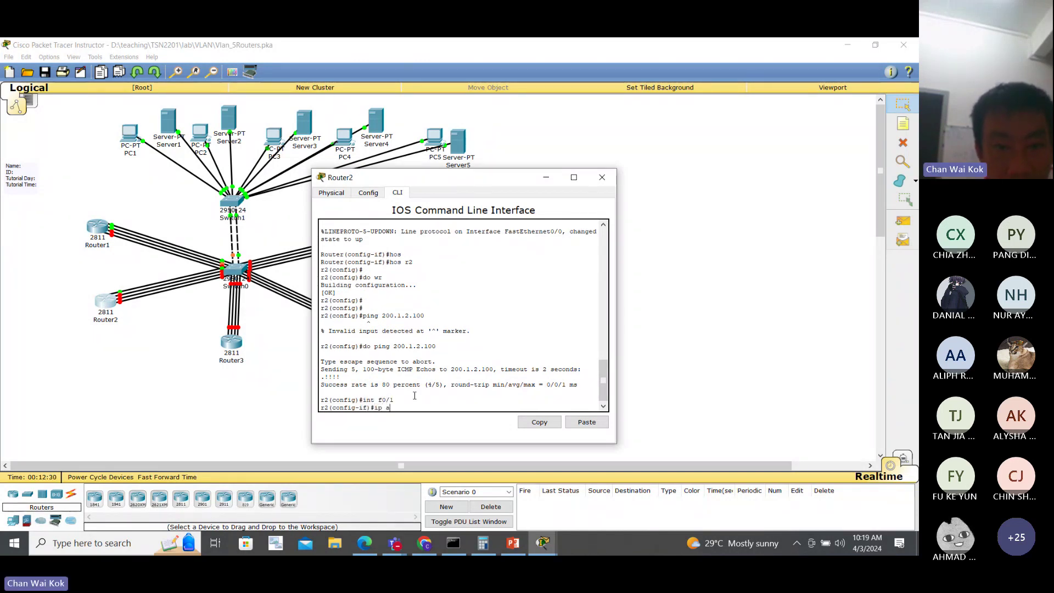
text(ip add 200.1.12.2 255.255)
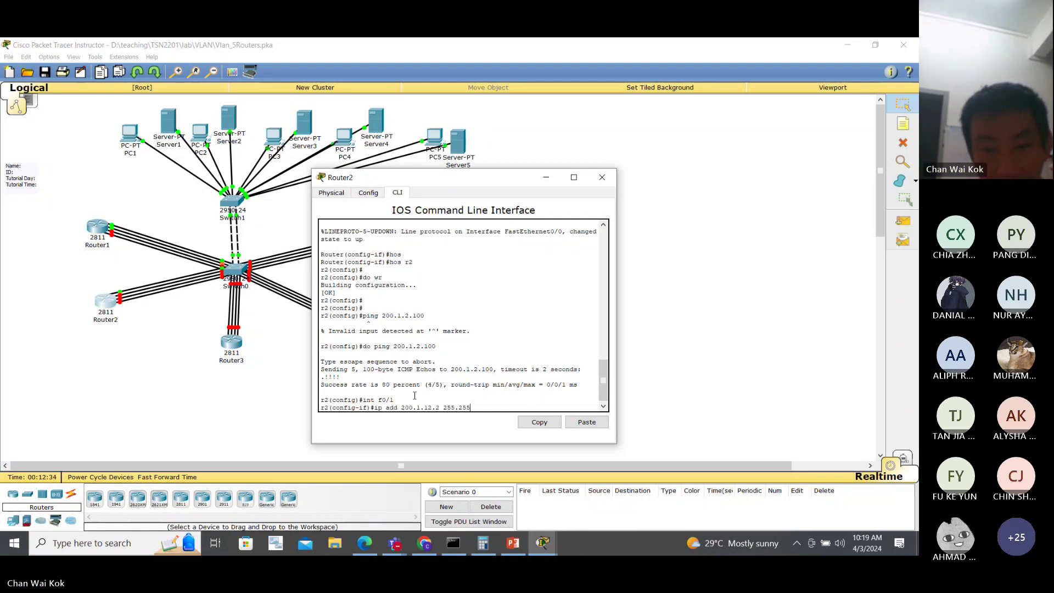
text(.255.0)
key(Return)
text(no sh)
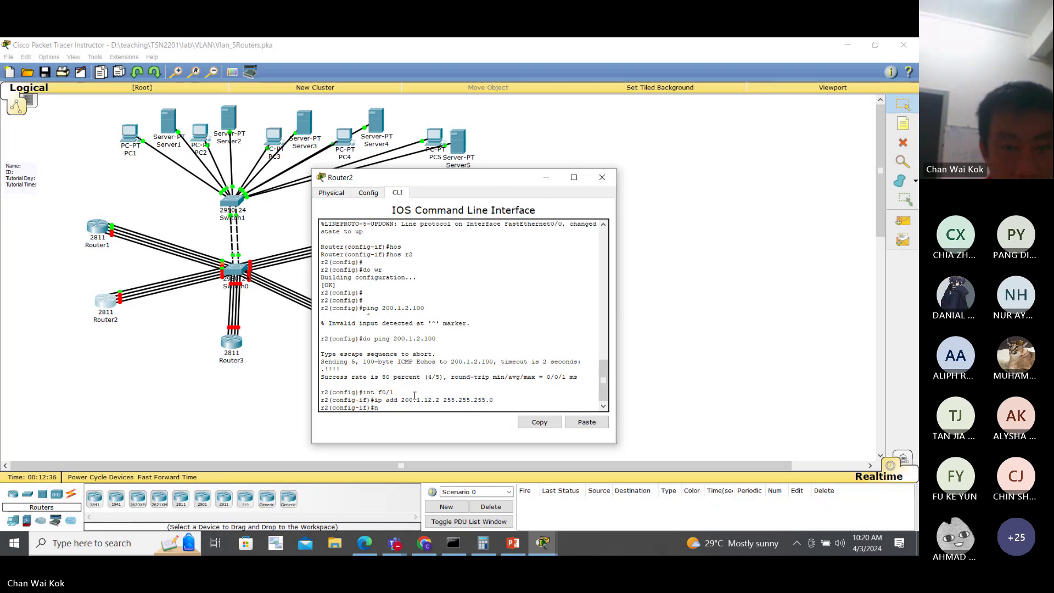
key(Return)
key(Return)
key(Return)
key(Return)
key(Return)
key(Return)
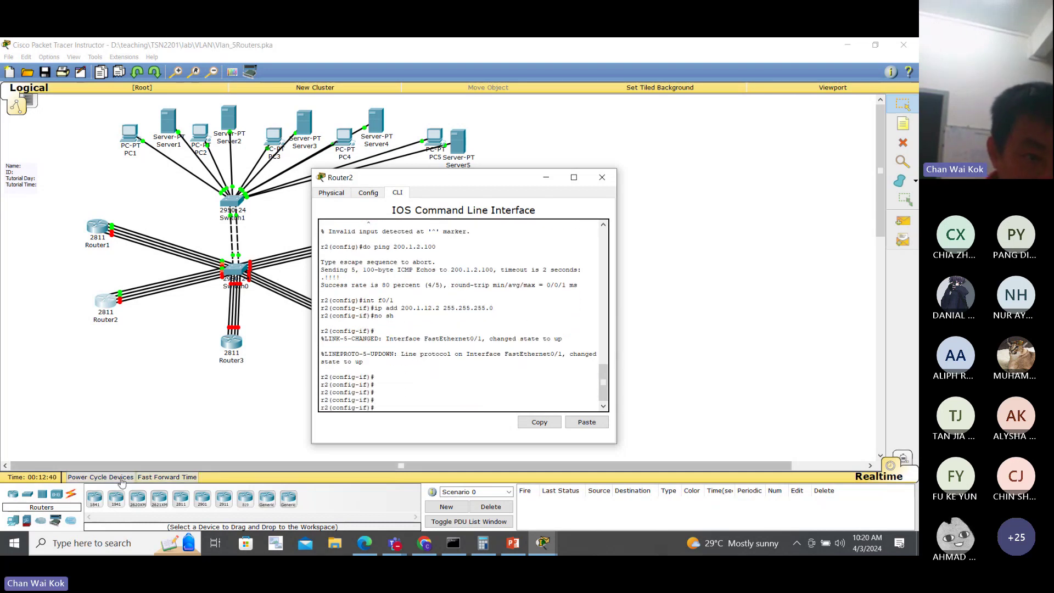
Fast-forward the simulation time and ping 200.1.2.1 from Router2.
click(159, 478)
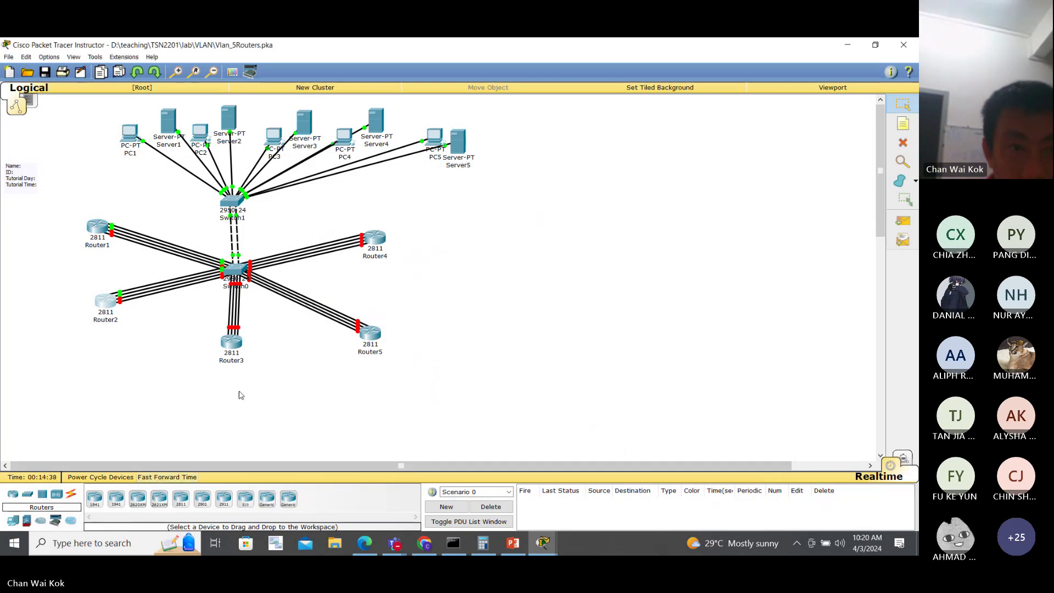
key(alt+Tab)
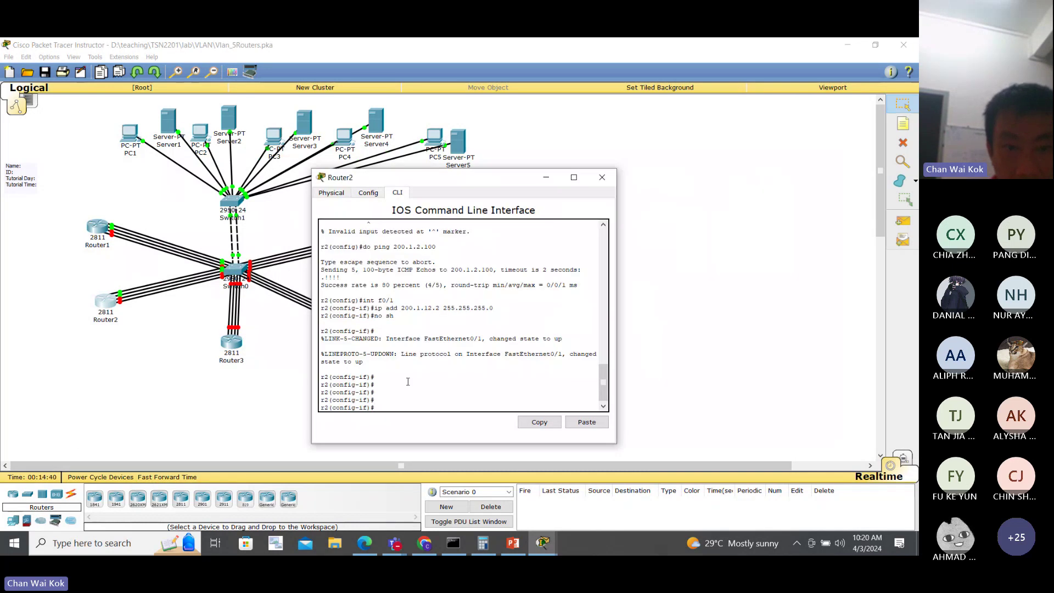
text(do pin)
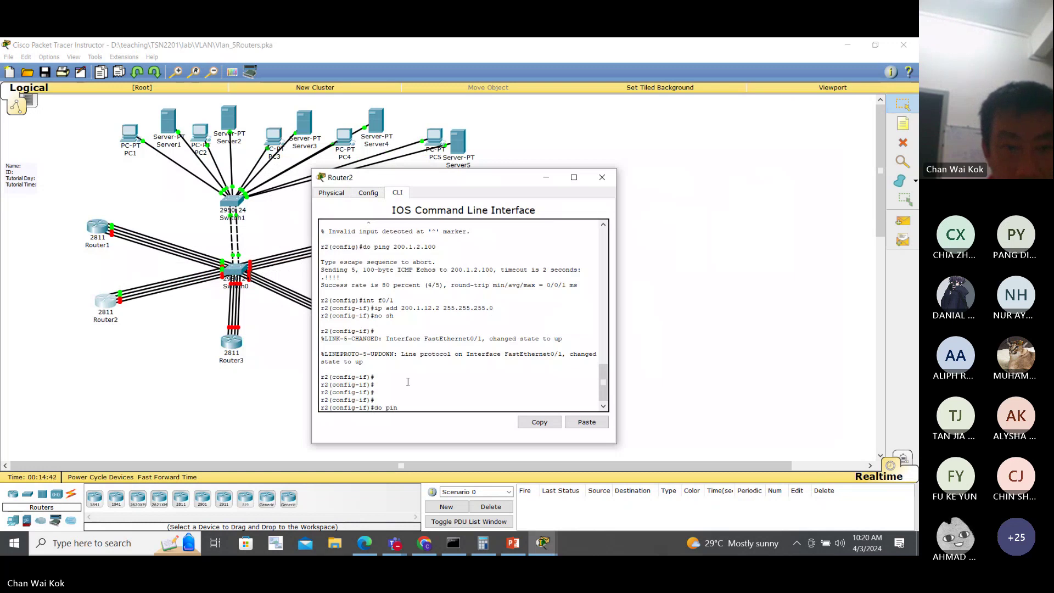
text(ng)
key(BackSpace)
key(BackSpace)
text(g 200.1.)
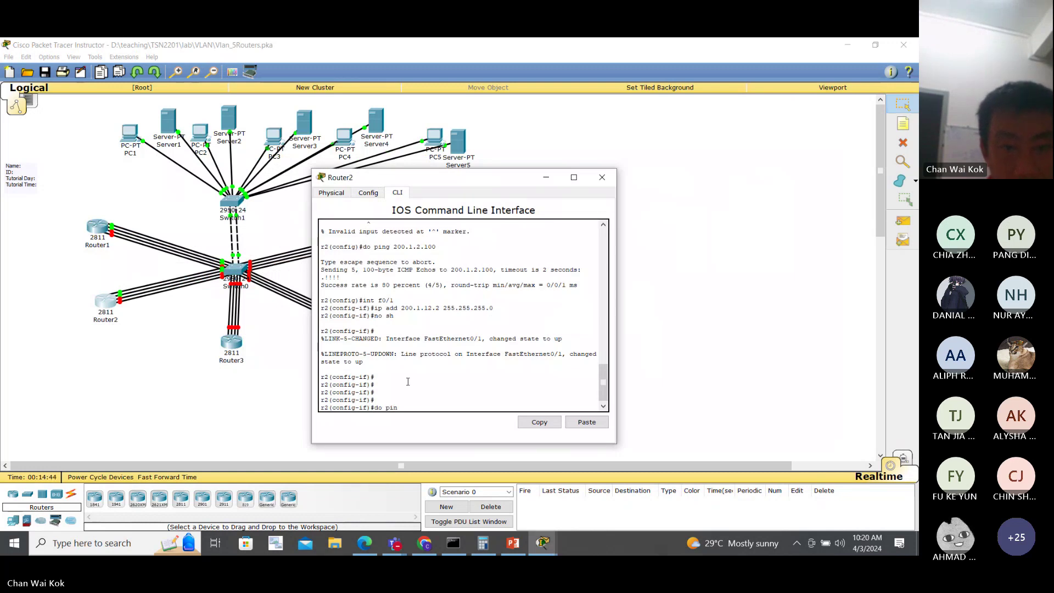
text(2.1)
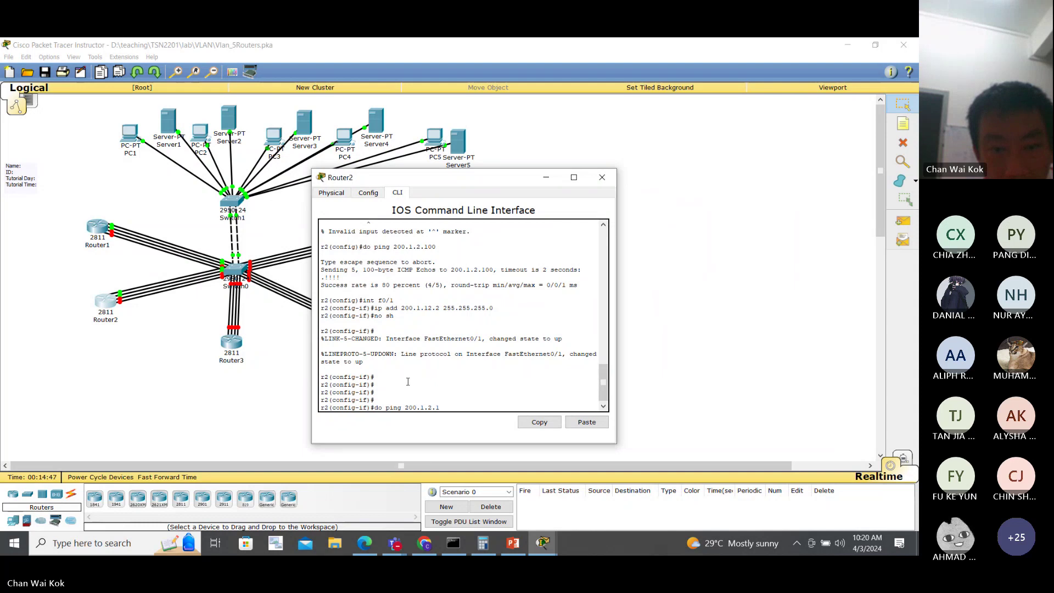
key(Return)
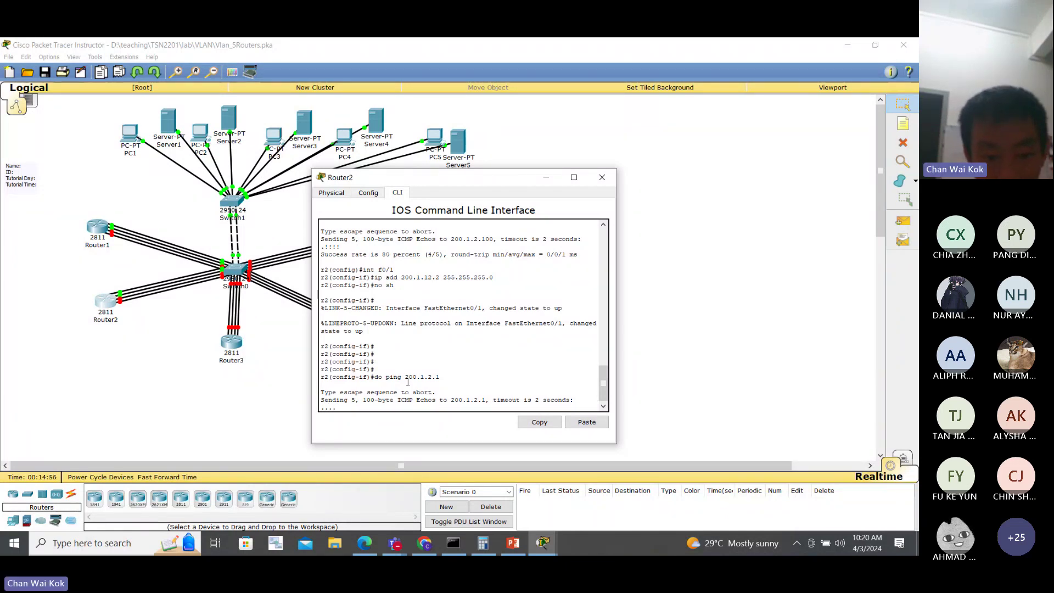
Ping Router1's f0/1 address 200.1.12.1 from Router2.
key(Up)
key(Left)
key(Left)
key(Return)
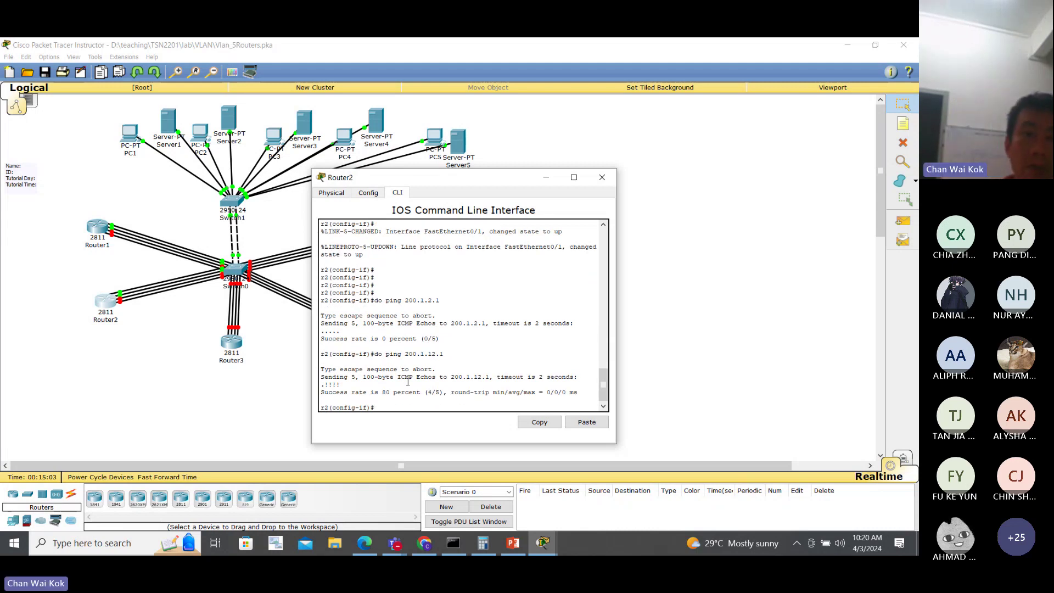
Examine the VLAN and IP address labels in the 5R7 reference topology, and return to the Vlan_5Routers workspace.
key(alt+Tab)
key(alt+Tab)
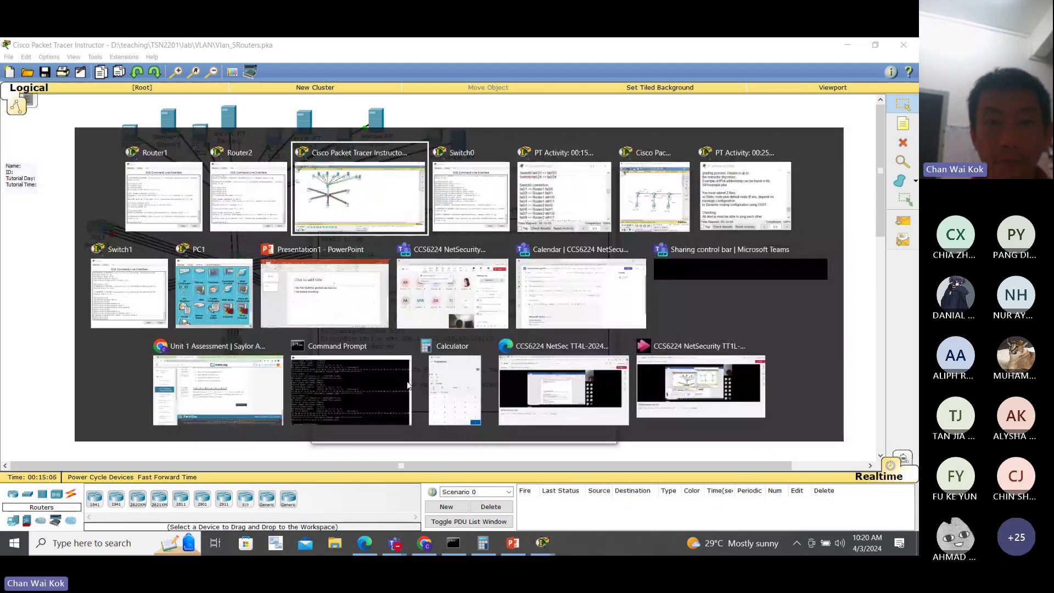
key(alt+Tab)
key(alt+Tab)
key(alt+Tab)
key(alt+Tab)
key(alt+Tab)
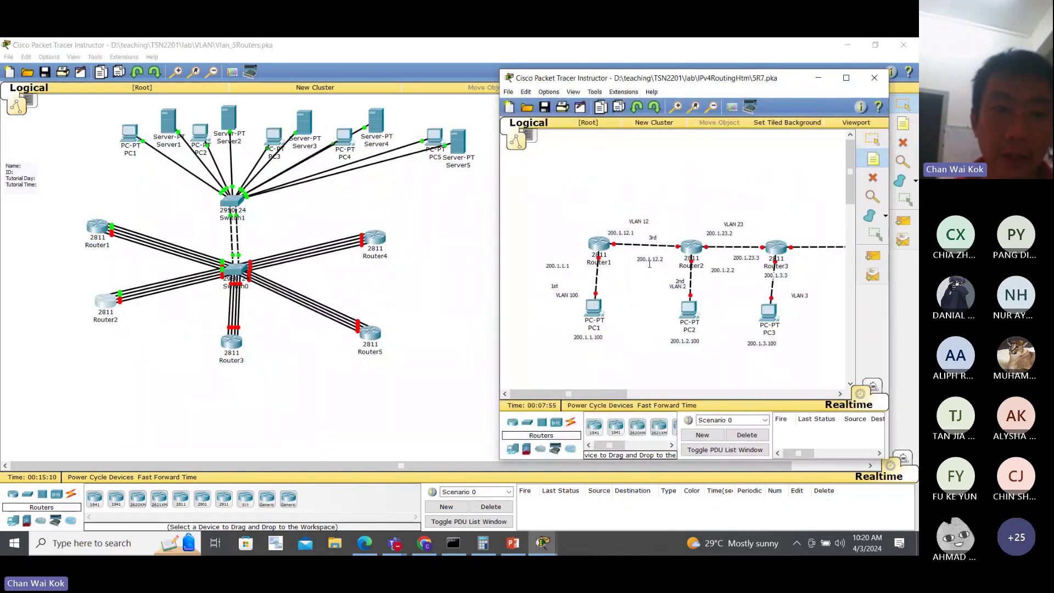
click(143, 349)
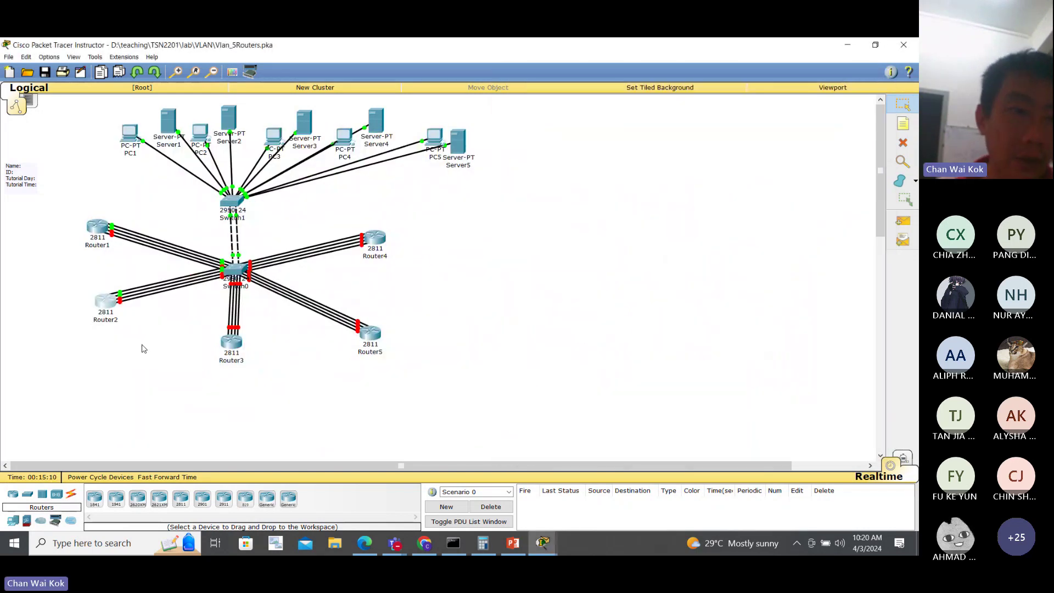
Configure OSPF process 1 on Router2 with networks 200.1.2.0 and 200.1.12.0, wildcard 0.0.0.255, in area 0.
click(111, 308)
text(router ospf 1)
key(Return)
text(net 200.1.2.0 0.0.0)
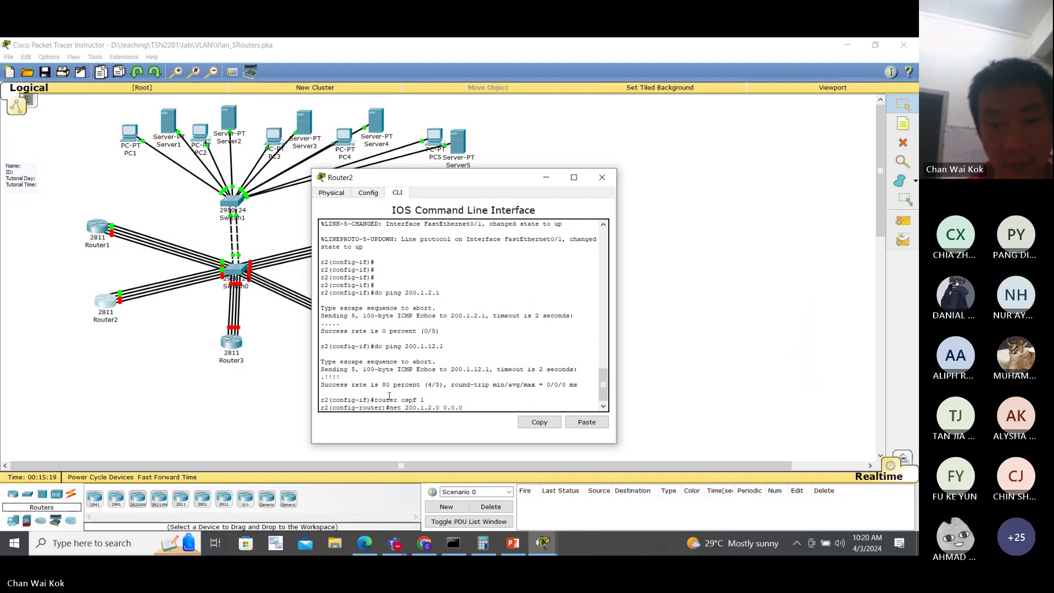
text(.255 area 0)
key(Return)
key(Up)
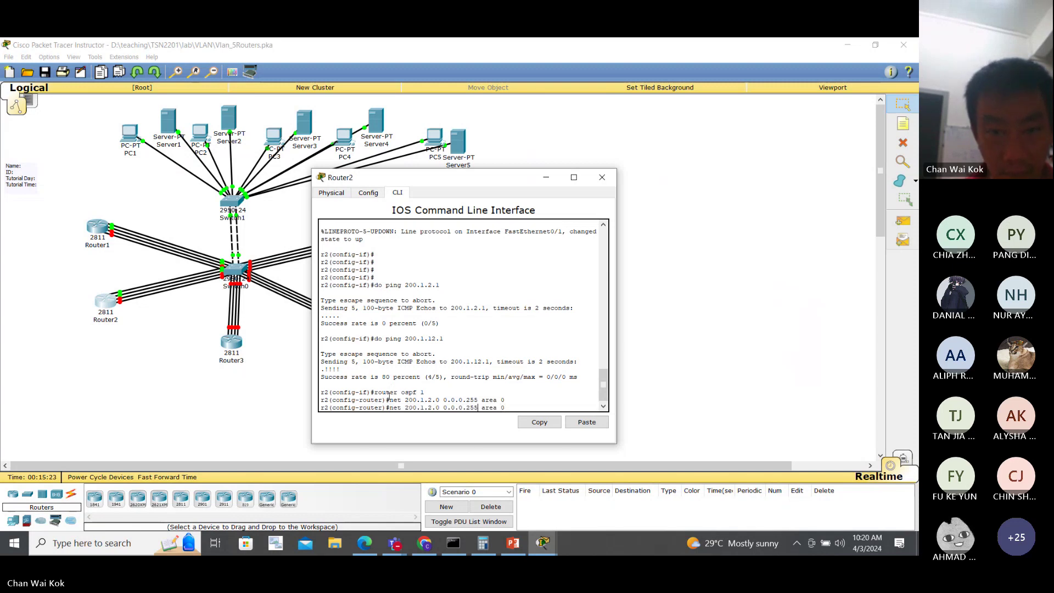
text(1)
key(Return)
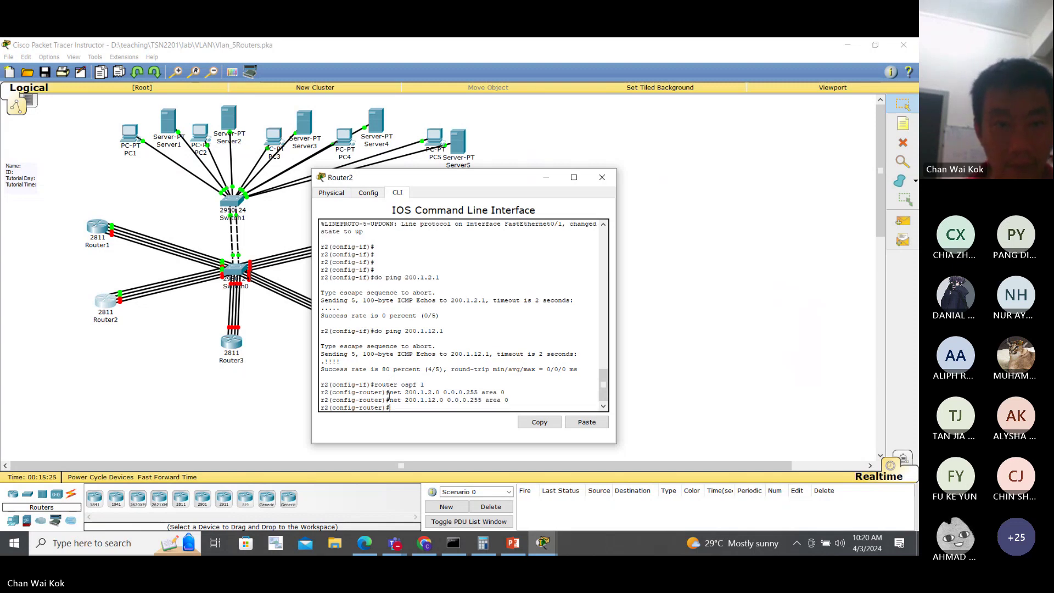
Start OSPF process 1 on Router1 and add network 200.1.1.0 with wildcard 0.0.0.255 in area 0.
click(94, 227)
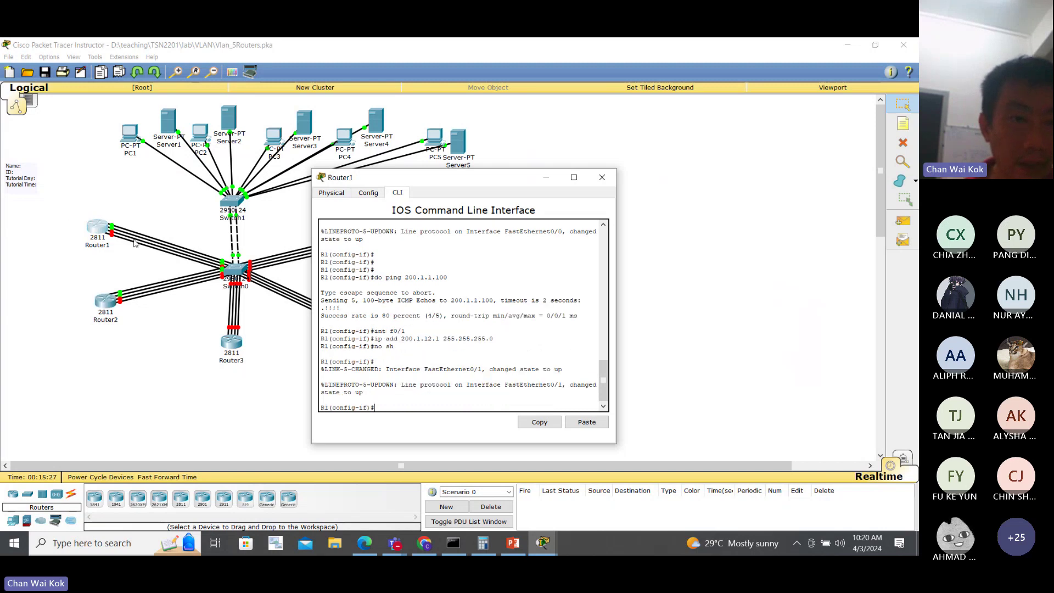
text(router )
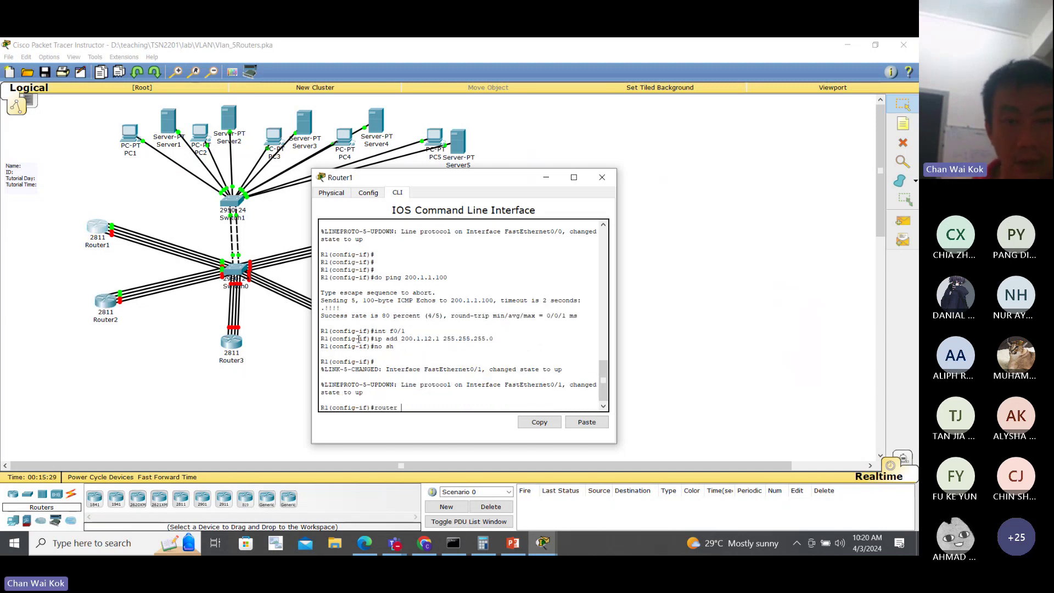
text(ospf 1)
key(Return)
text(net 200.1.1.0 0)
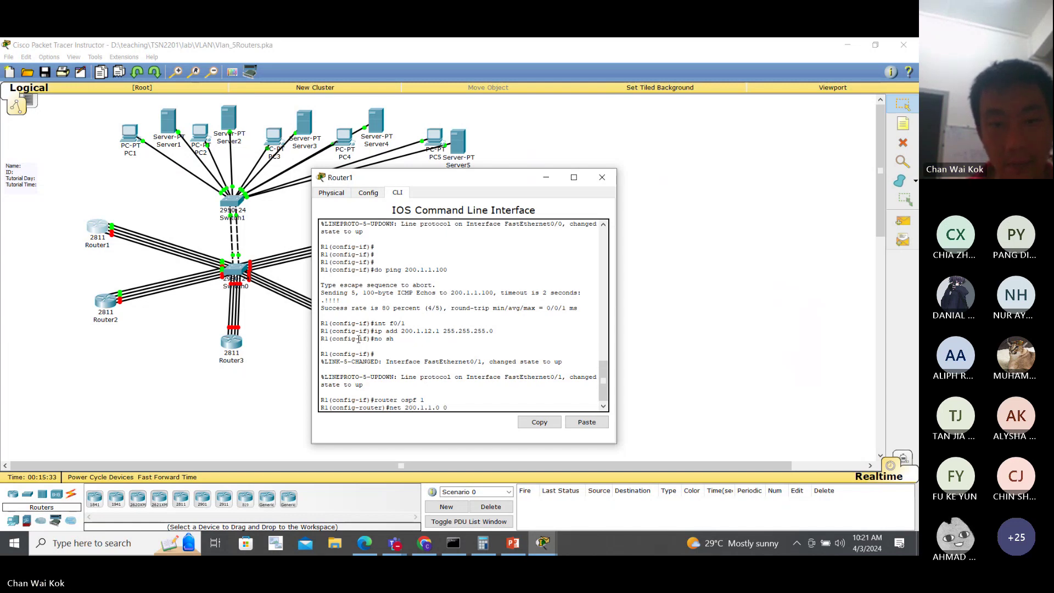
text(.0.0.255)
key(Return)
key(Up)
text(ar)
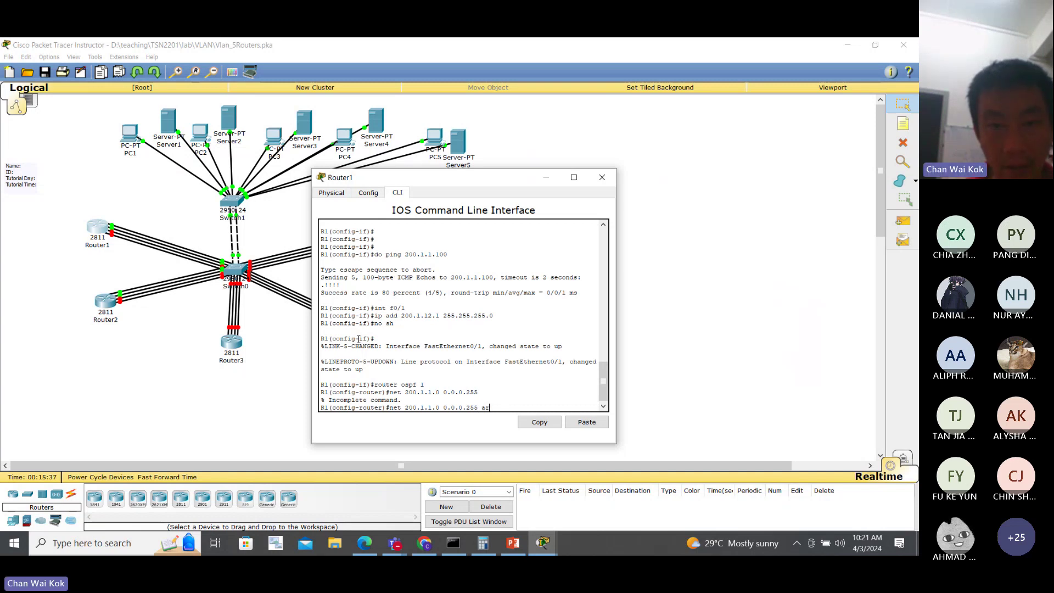
text(ea 0)
key(Return)
Add network 200.1.12.0 with wildcard 0.0.0.255 in area 0 to Router1's OSPF process.
key(Up)
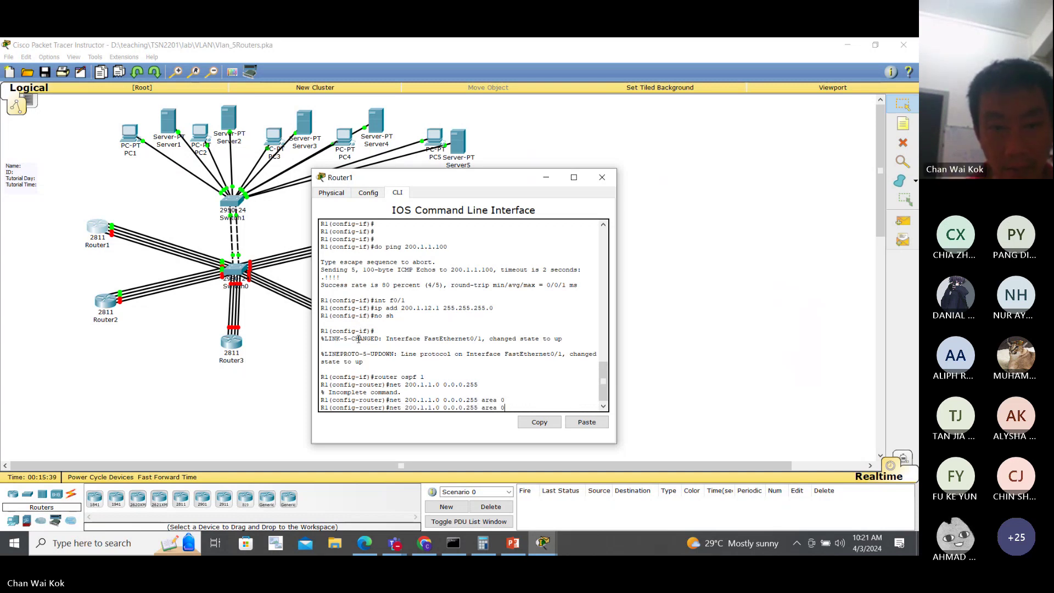
text(2)
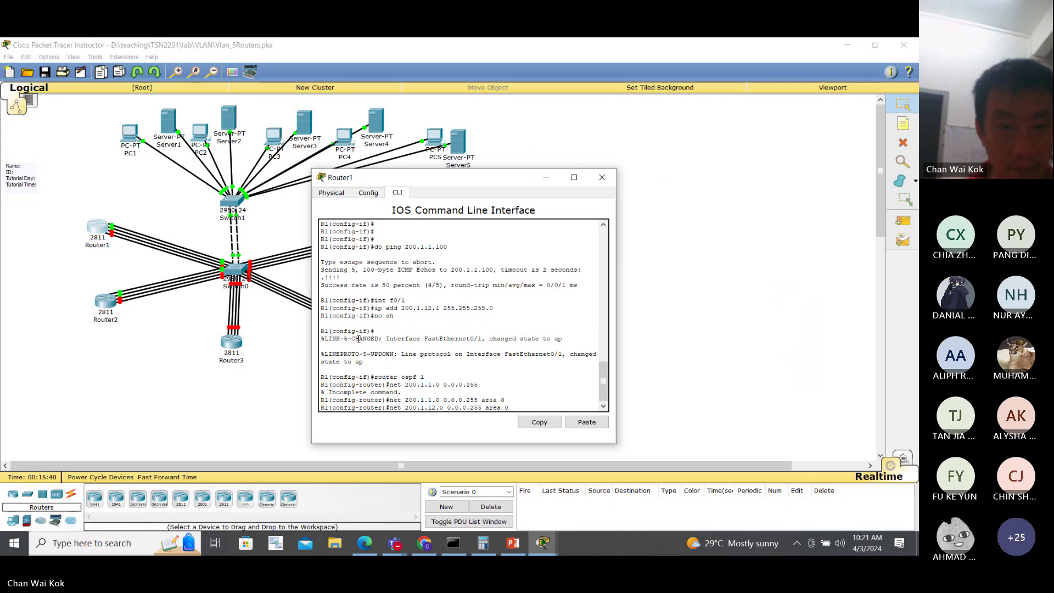
key(Return)
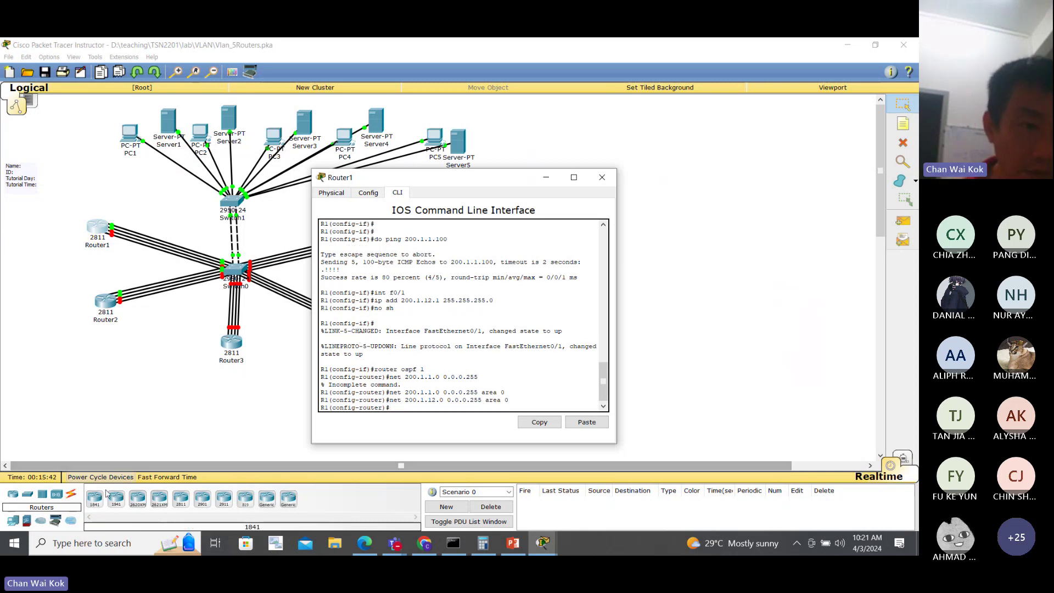
Fast-forward the simulation time and save Router1's configuration.
click(167, 477)
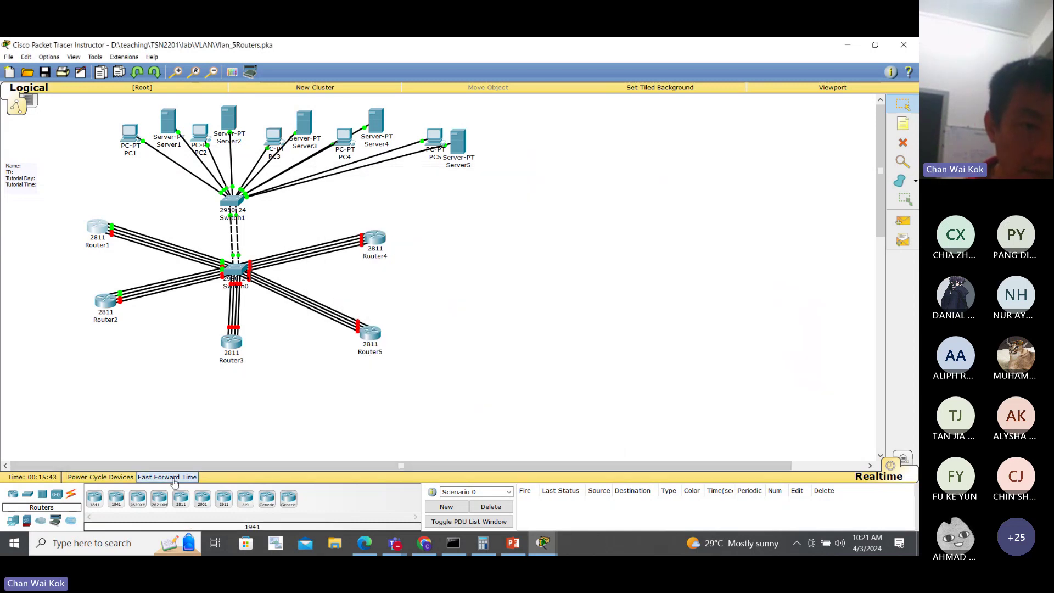
click(96, 227)
key(Return)
text(d)
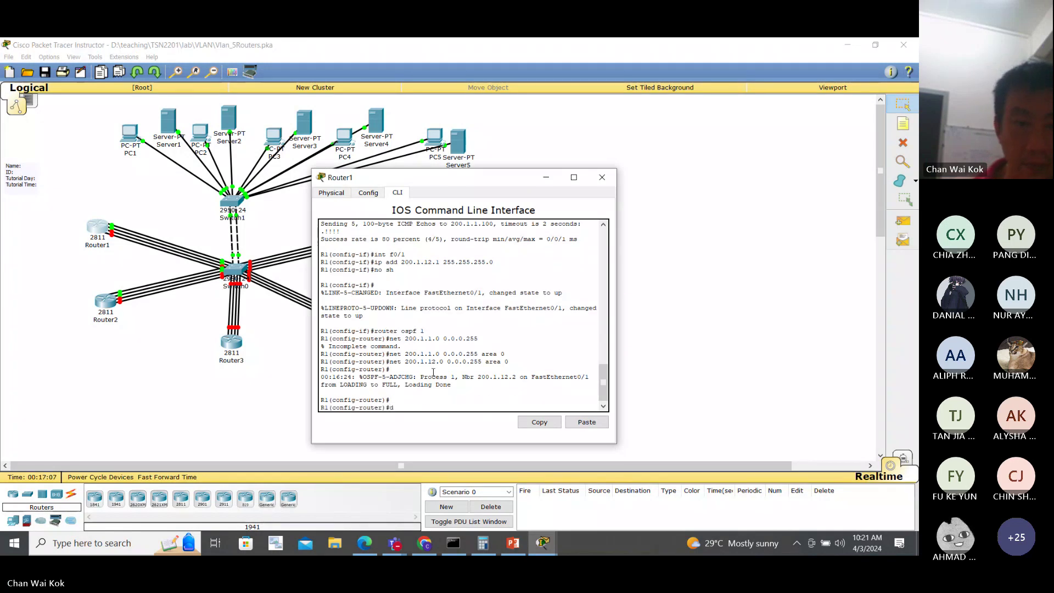
text(o wr)
key(Return)
Leave configuration mode on Router1 and display its IP routing table.
text(end)
key(Return)
text(sh ip ro)
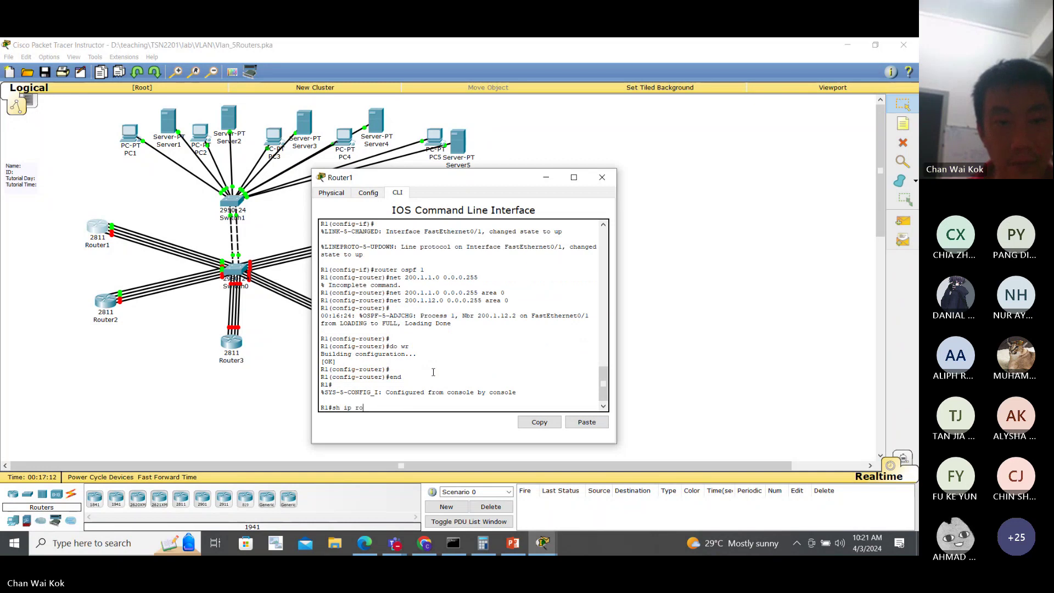
key(Return)
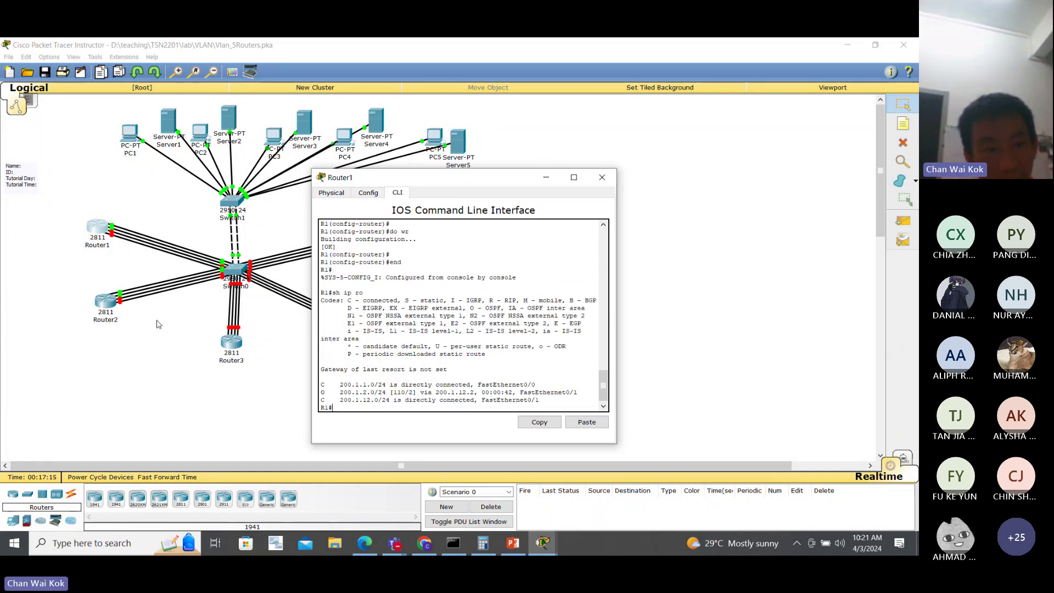
Leave configuration mode on Router2 and save its configuration.
click(112, 307)
key(Return)
key(Return)
text(end)
key(Return)
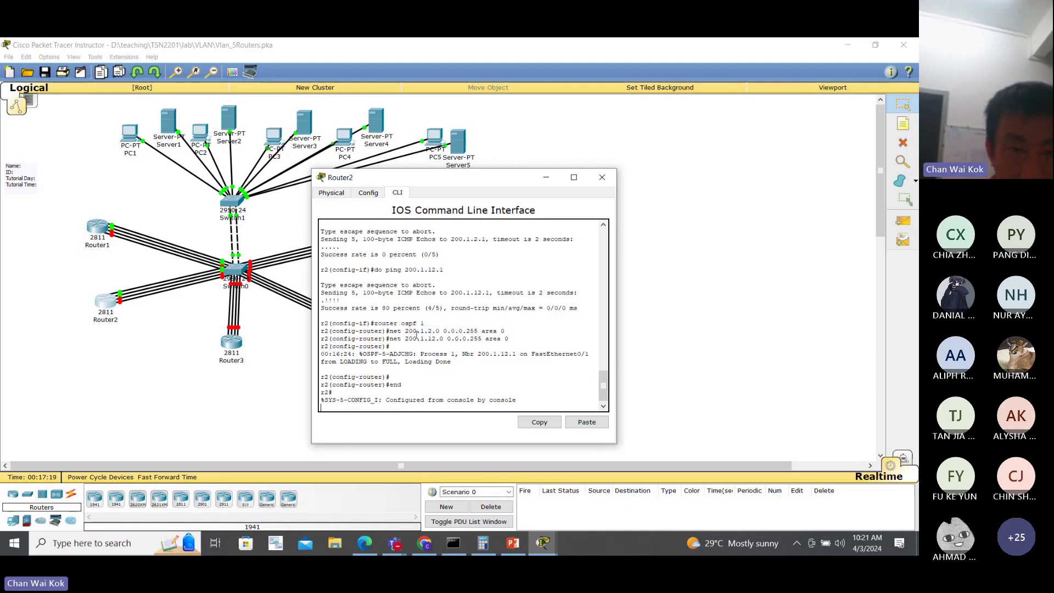
text(do wr)
key(Return)
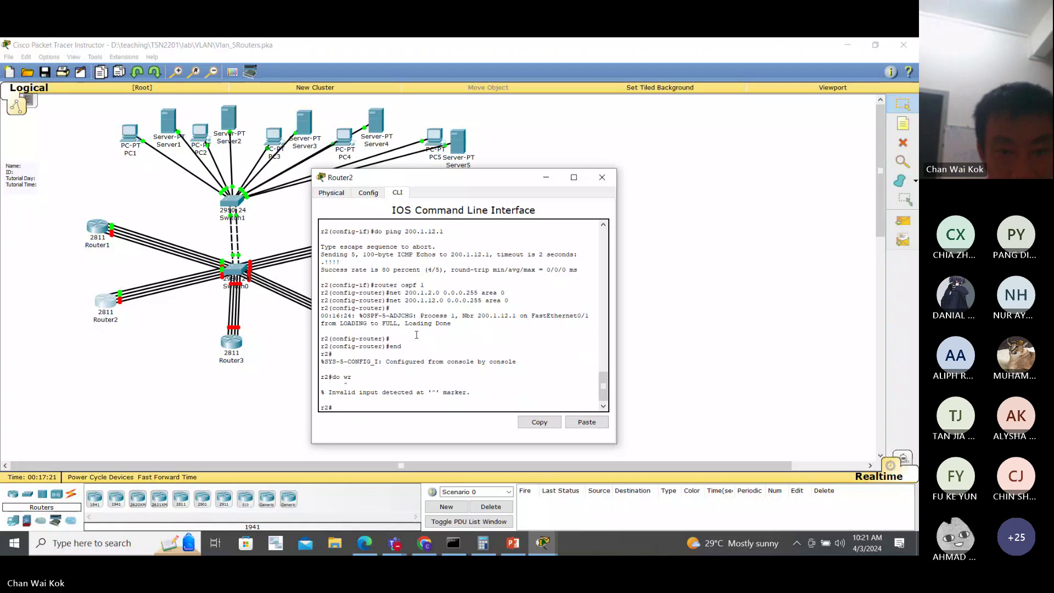
text(wr)
key(Return)
Display Router2's IP routing table.
text(sh)
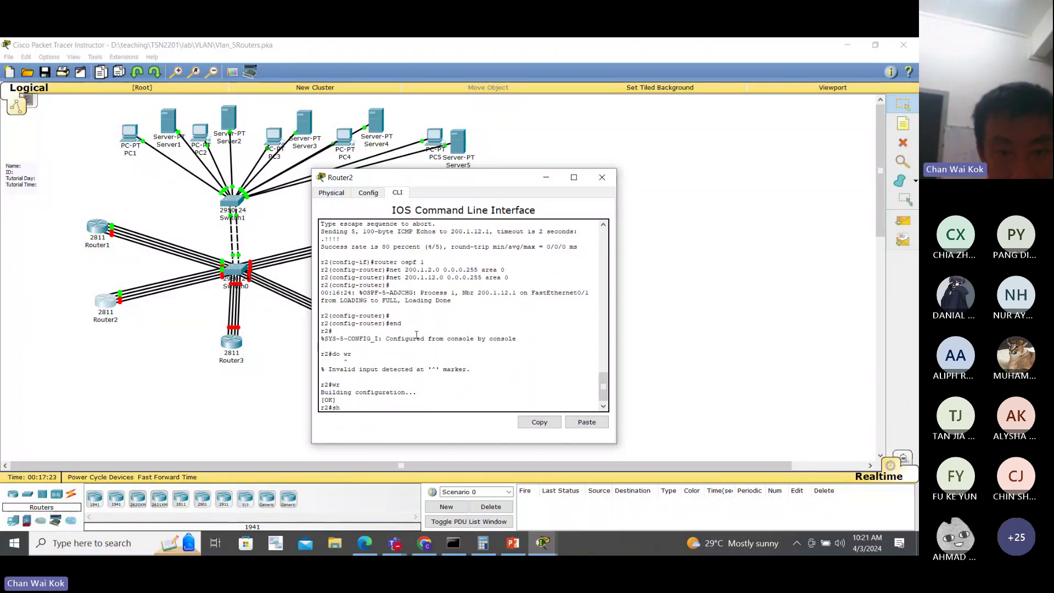
text( ip ro)
key(Return)
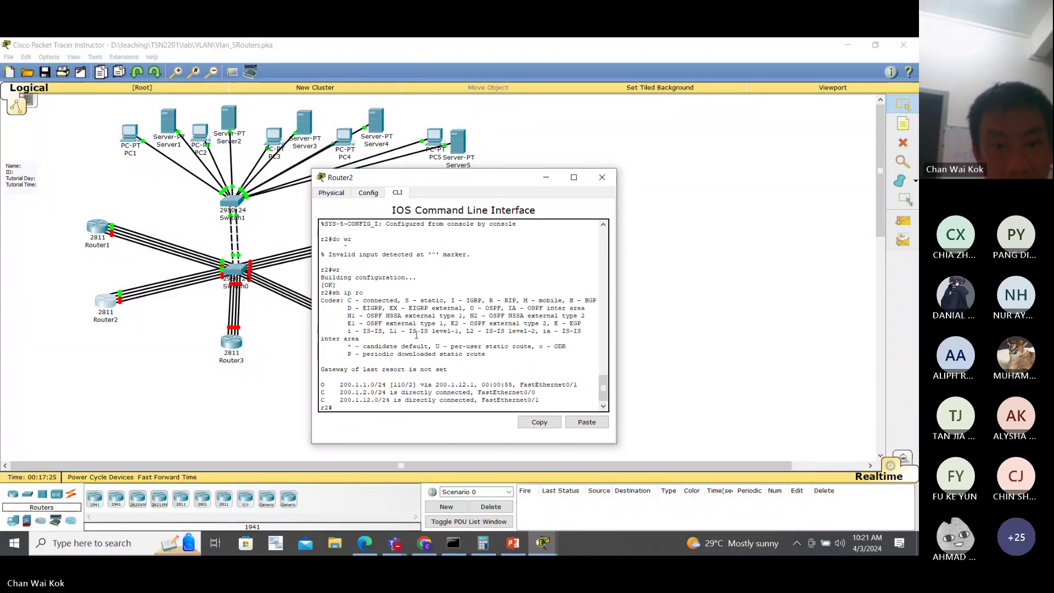
key(Return)
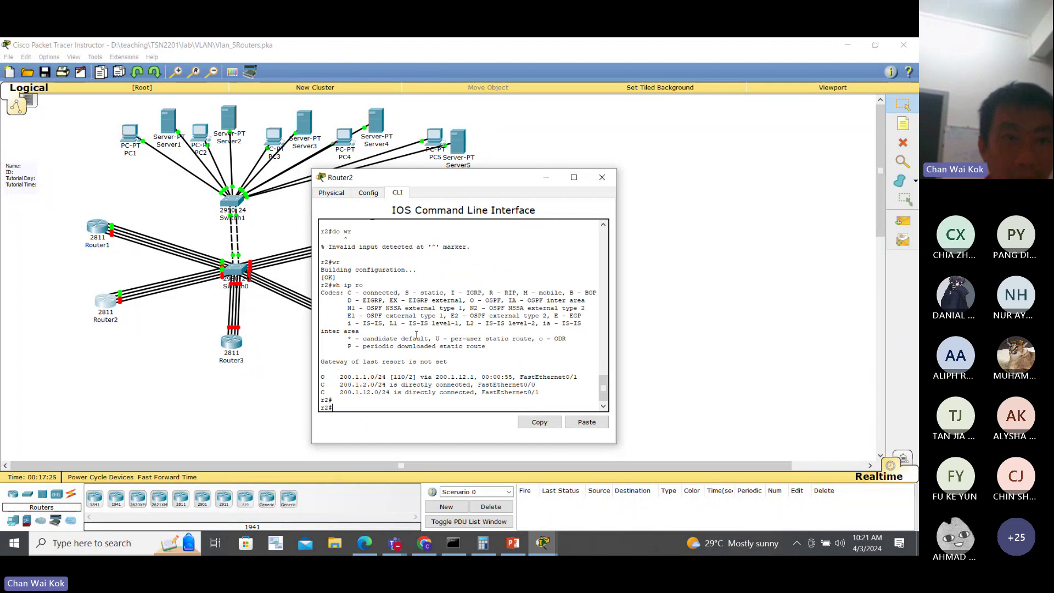
Run a trace route from PC1's command prompt to 200.1.2.100.
click(130, 133)
click(518, 234)
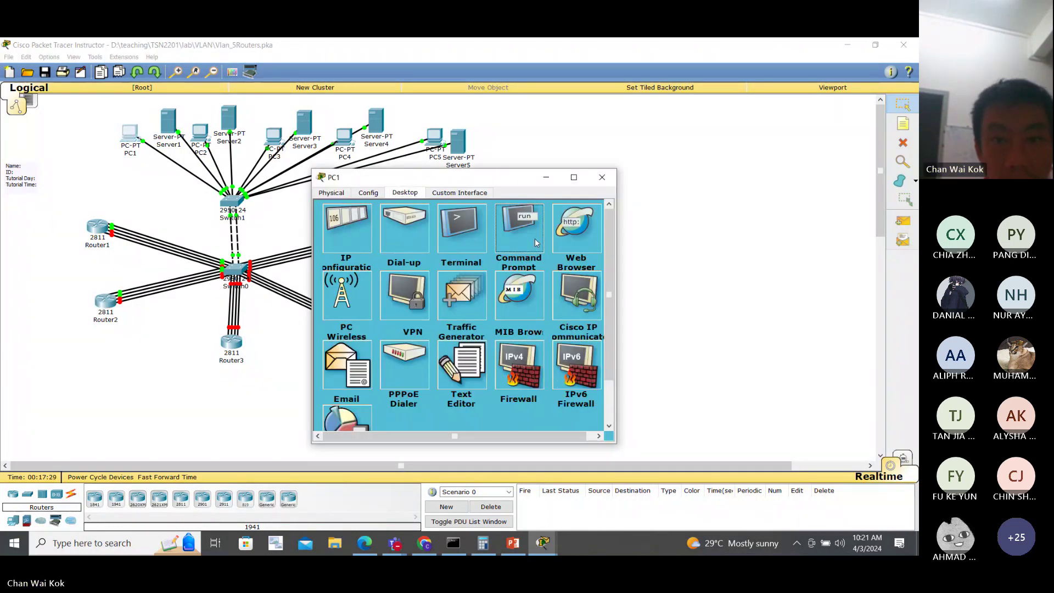
text(tracert 200.1.2.)
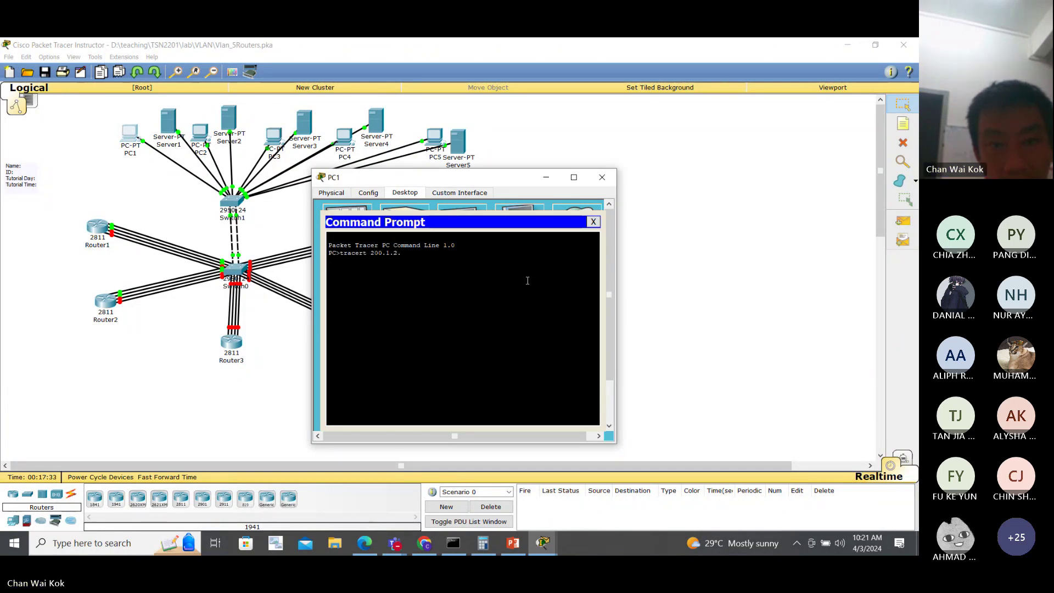
text(100)
key(Return)
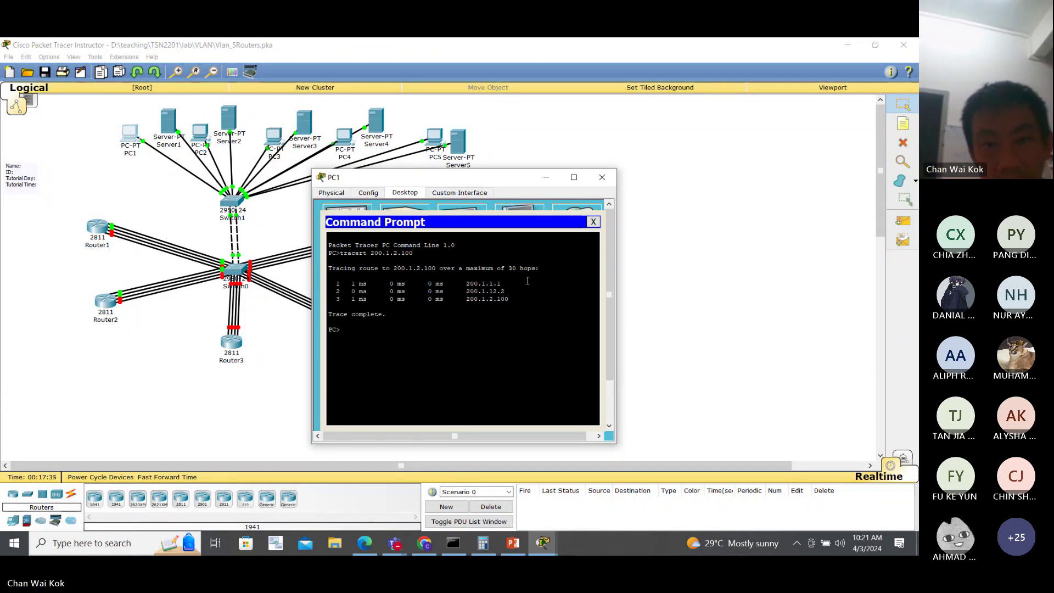
Place PC1's trace output beside the 5R7 topology and compare the traced hops with the addresses in the diagram.
key(alt+Tab)
key(alt+Tab)
key(alt+Tab)
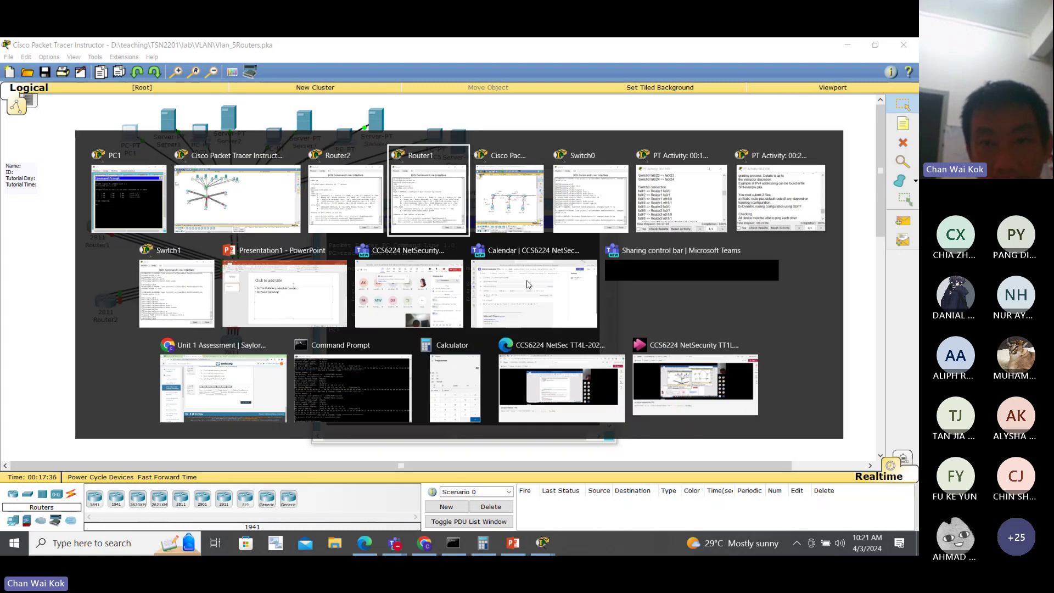
key(alt+Tab)
key(alt+Tab)
key(alt+Tab)
key(alt+Tab)
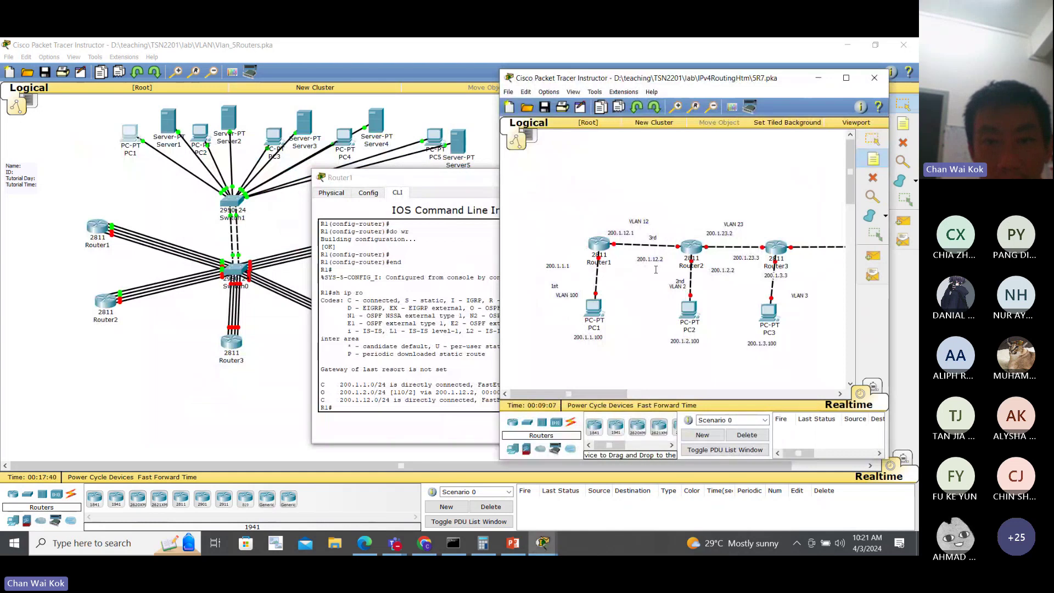
key(alt+Tab)
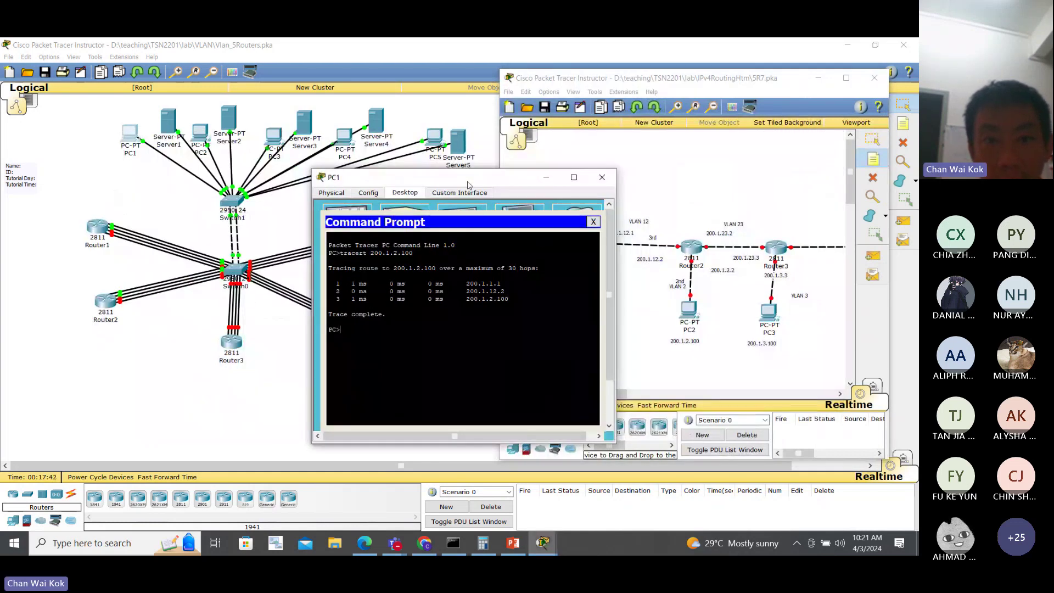
drag(472, 176, 337, 218)
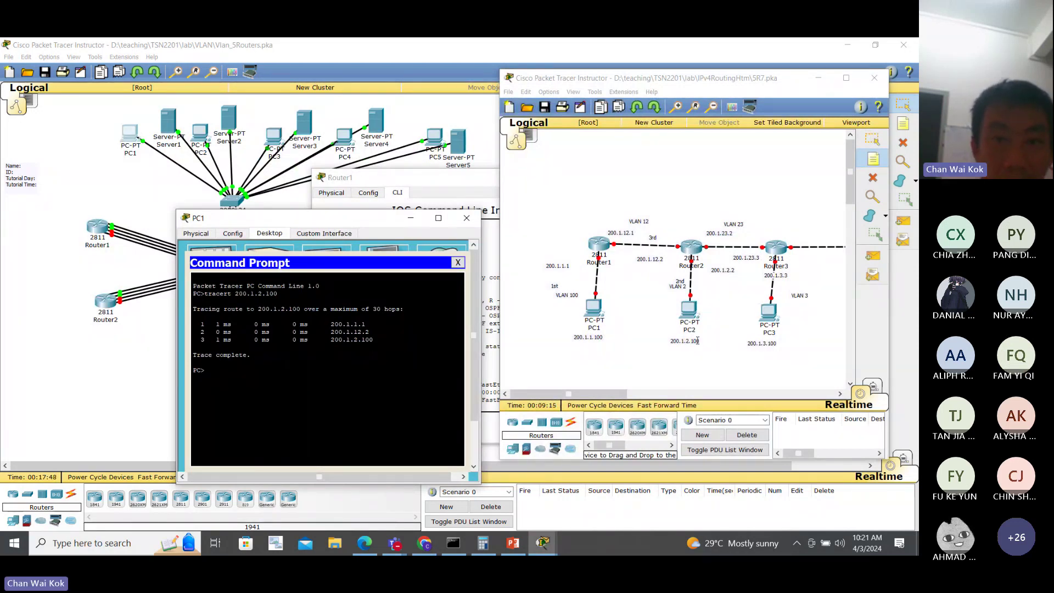
click(138, 385)
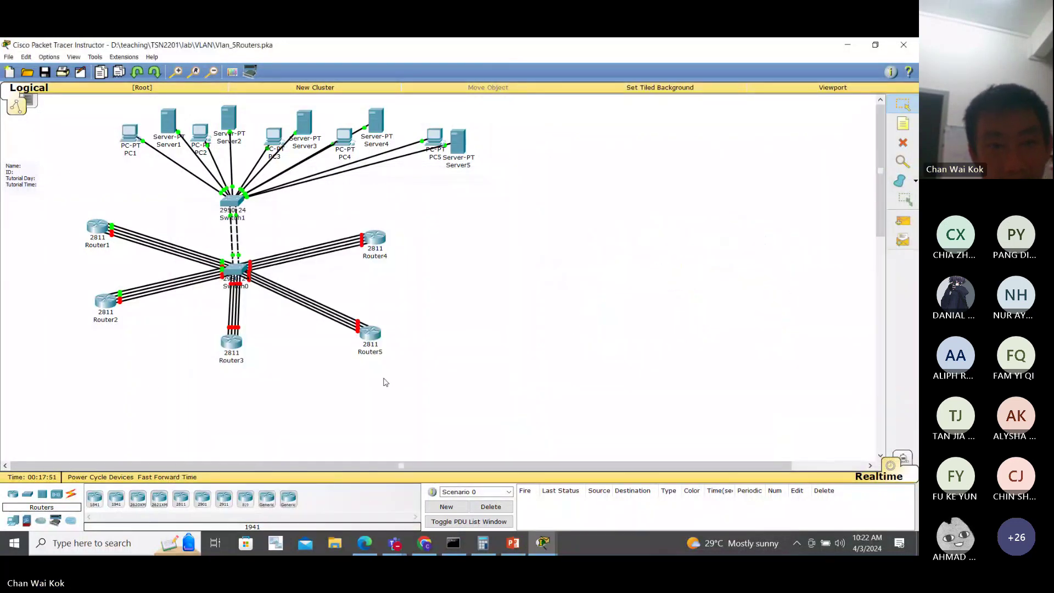
key(alt+Tab)
key(alt+Tab)
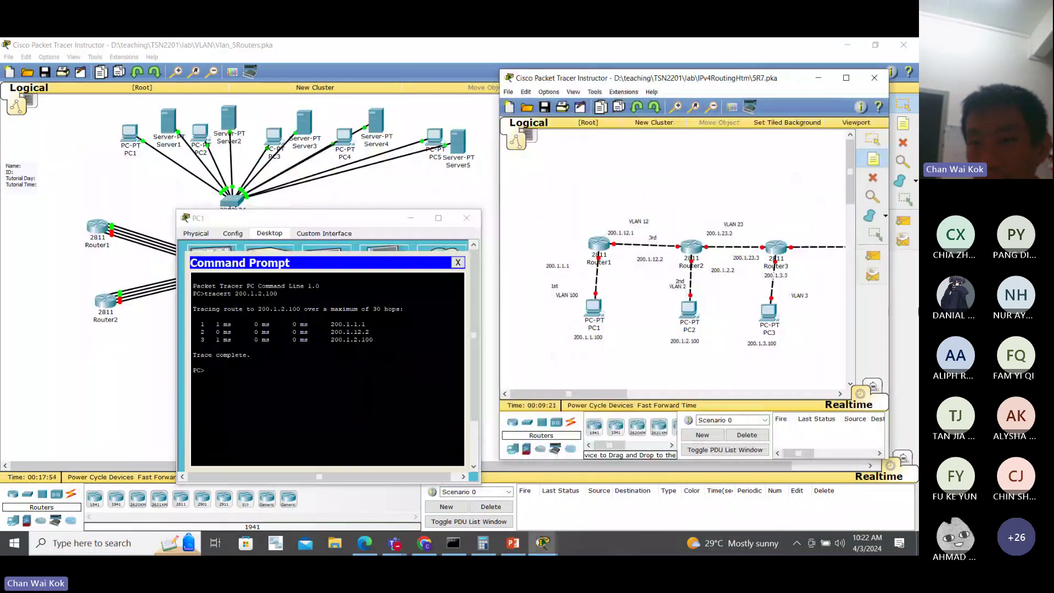
click(426, 406)
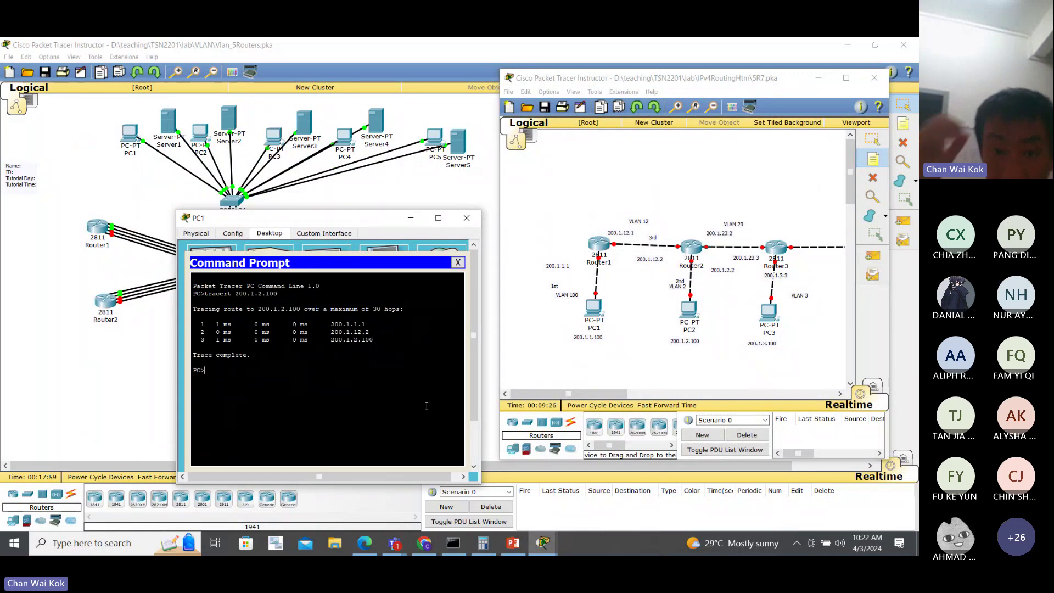
Switch to PowerPoint and add the bullets "Step by step", "Link by link" and "Ping link by link" to slide 2.
click(513, 543)
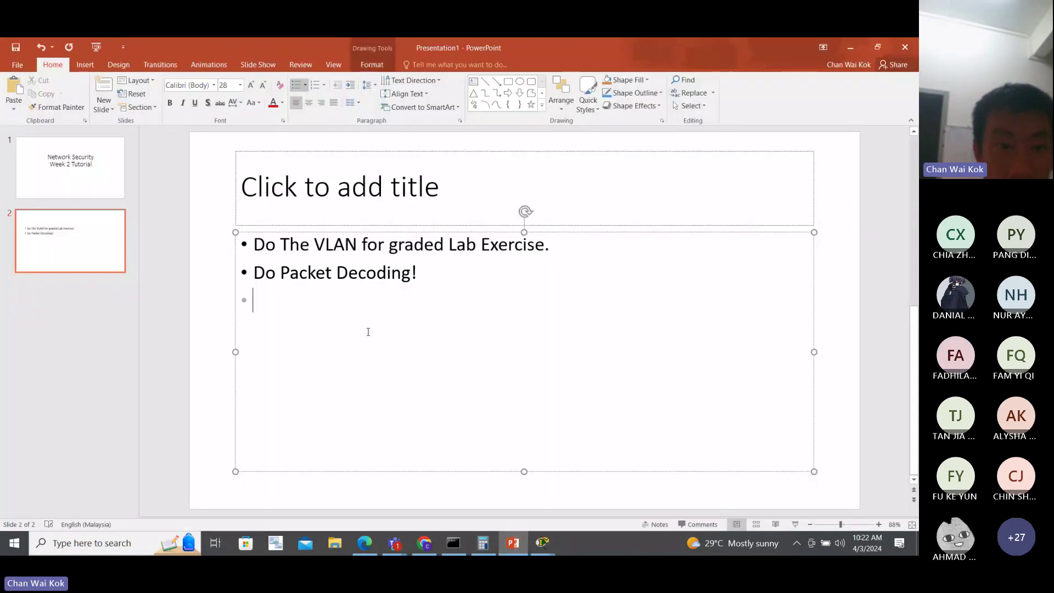
text(Steo)
key(BackSpace)
text(p by s)
key(BackSpace)
text(step)
key(Return)
text(Li)
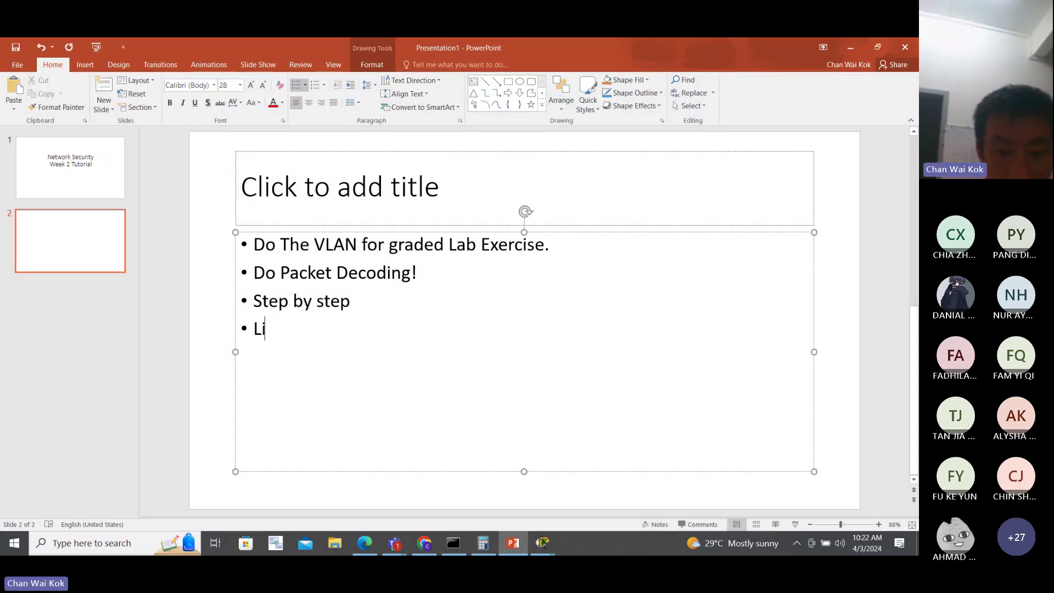
text(nk by link)
key(Return)
text(Ping link)
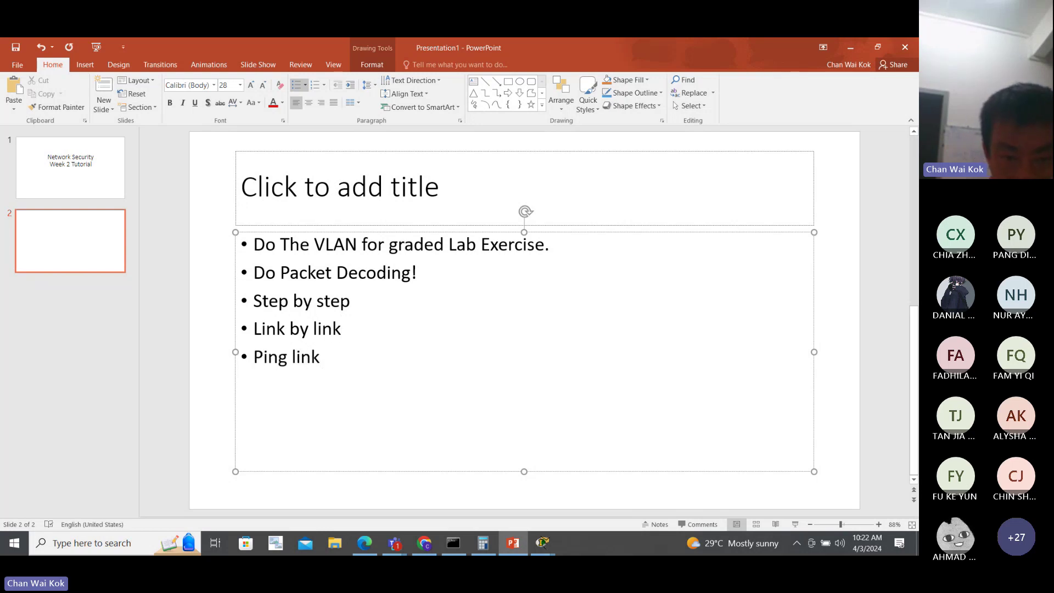
text( by link)
key(Return)
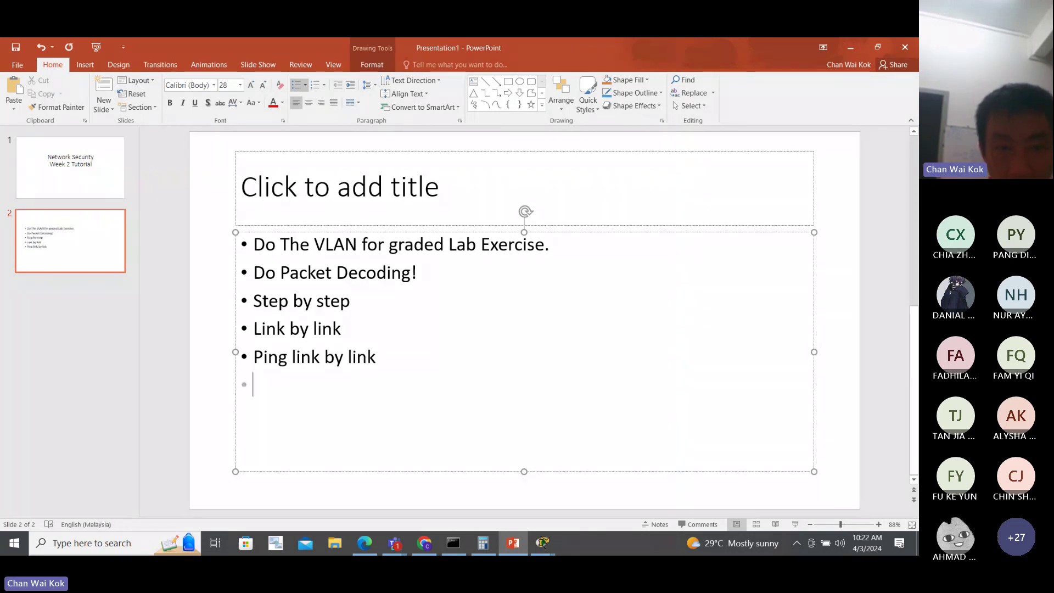
Add the bullet "L2 is OK. All can ping point 2 point." to the slide's list.
text(L2 i)
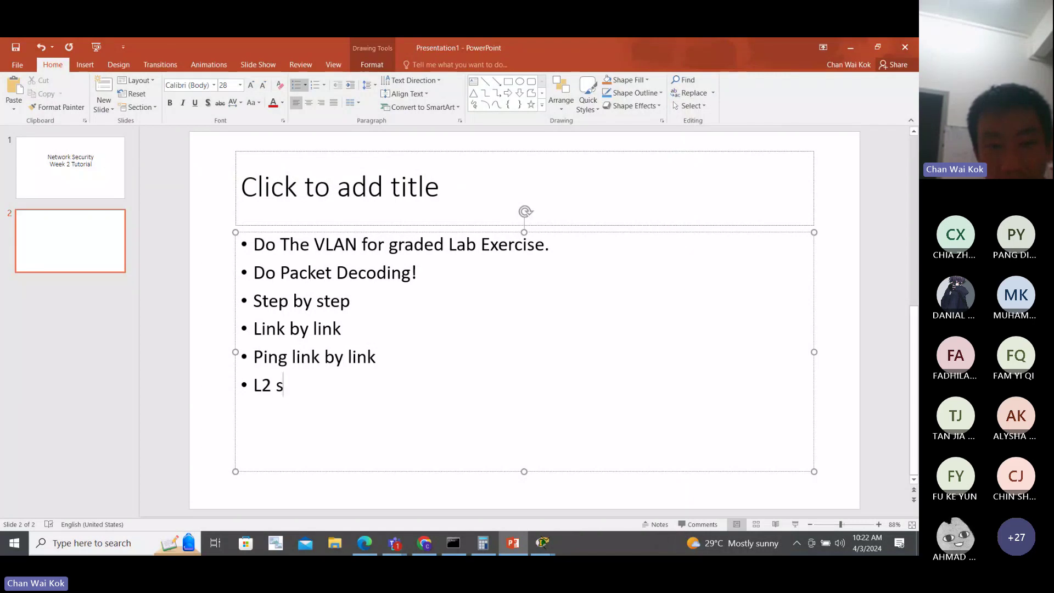
text(s OK. All ca)
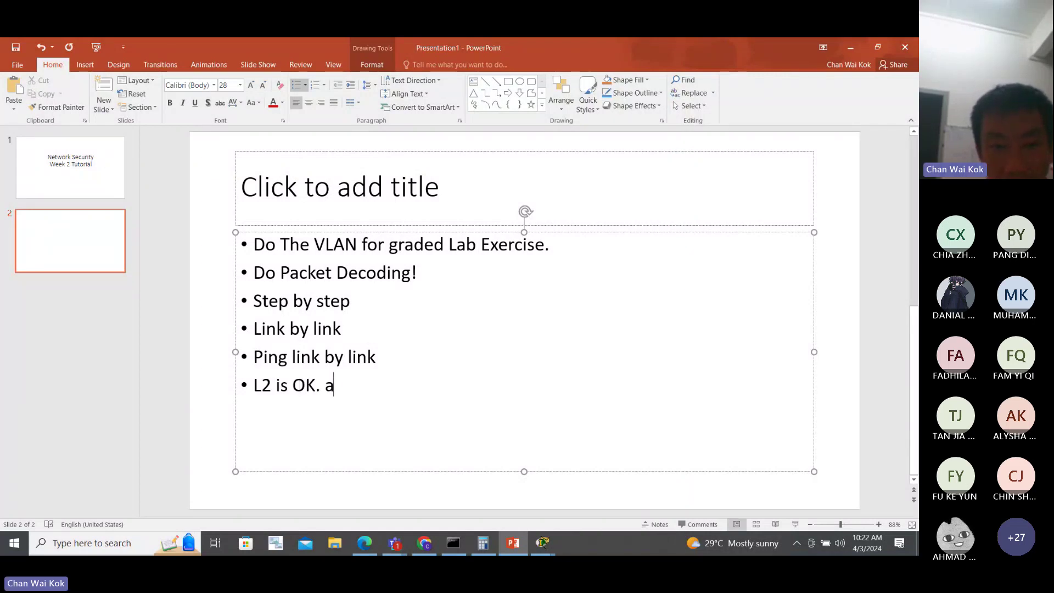
text(n ping p2p)
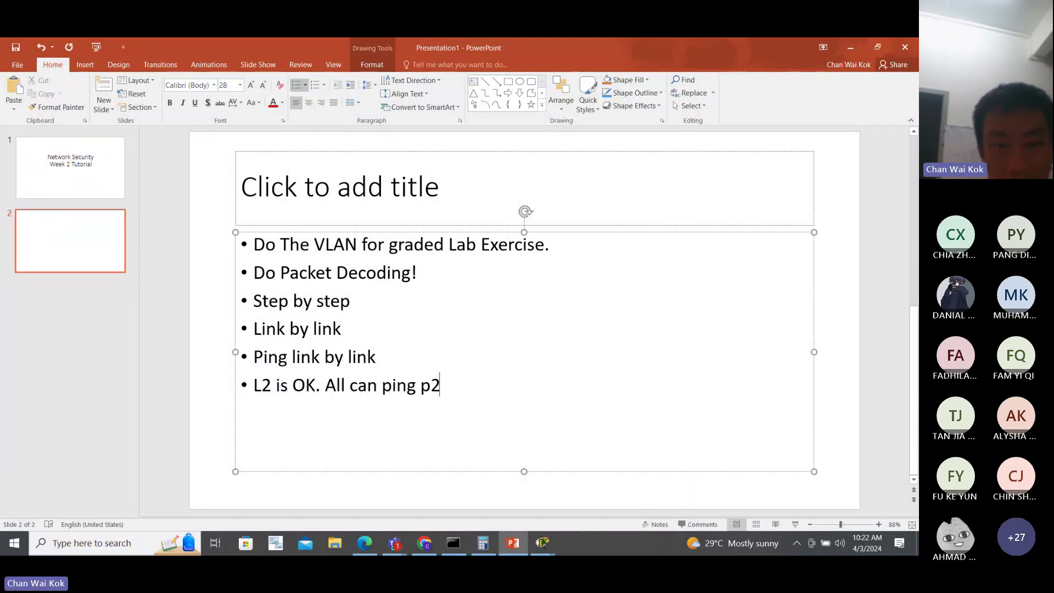
key(BackSpace)
key(BackSpace)
text(oint 2 poin)
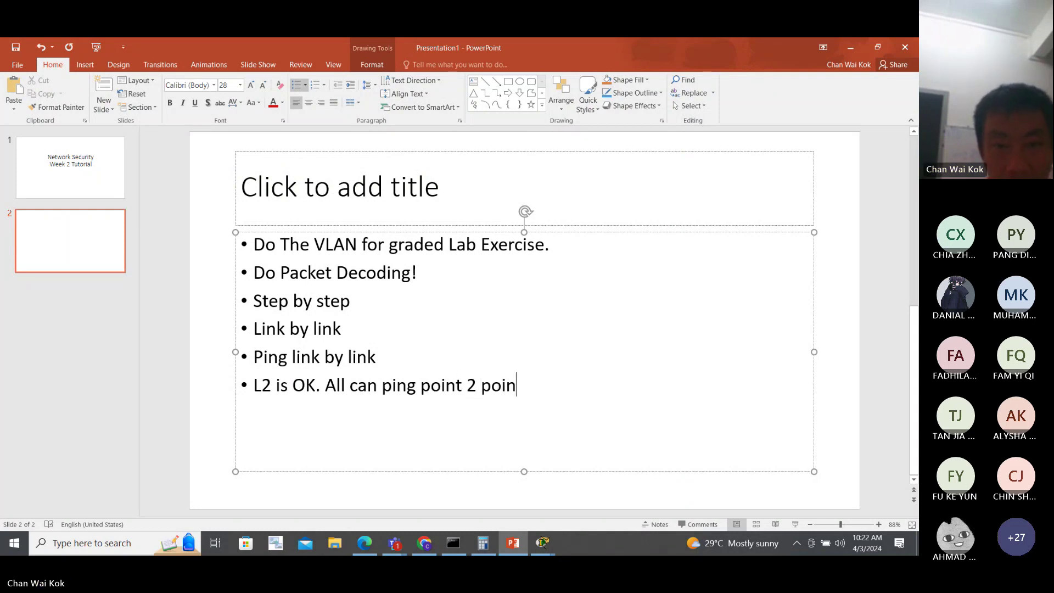
text(t.)
key(Return)
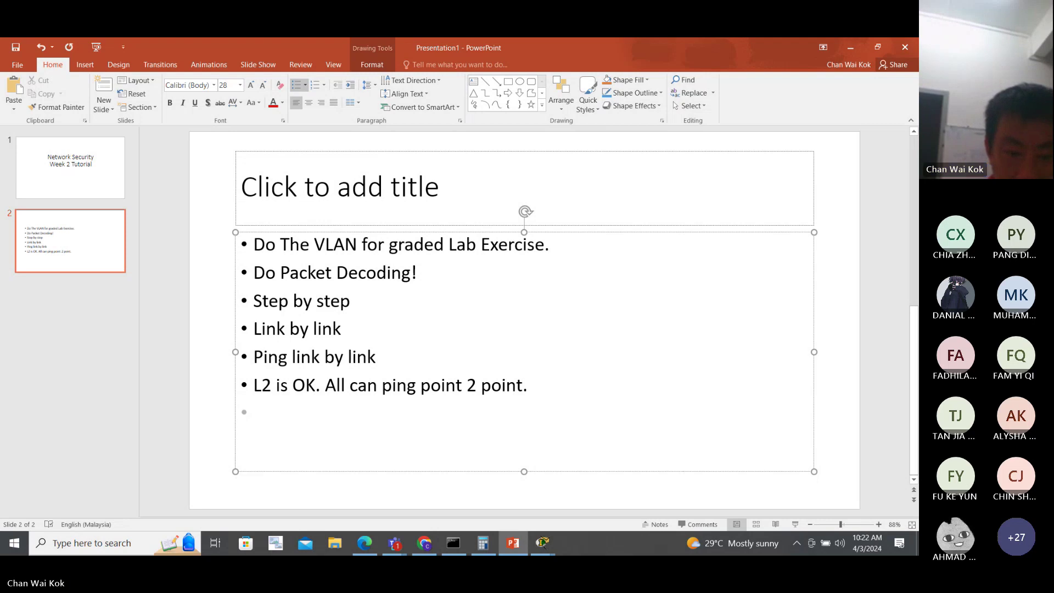
Add the bullet "Add the routing. It should work." and start another bullet with "Off".
text(Add the rout)
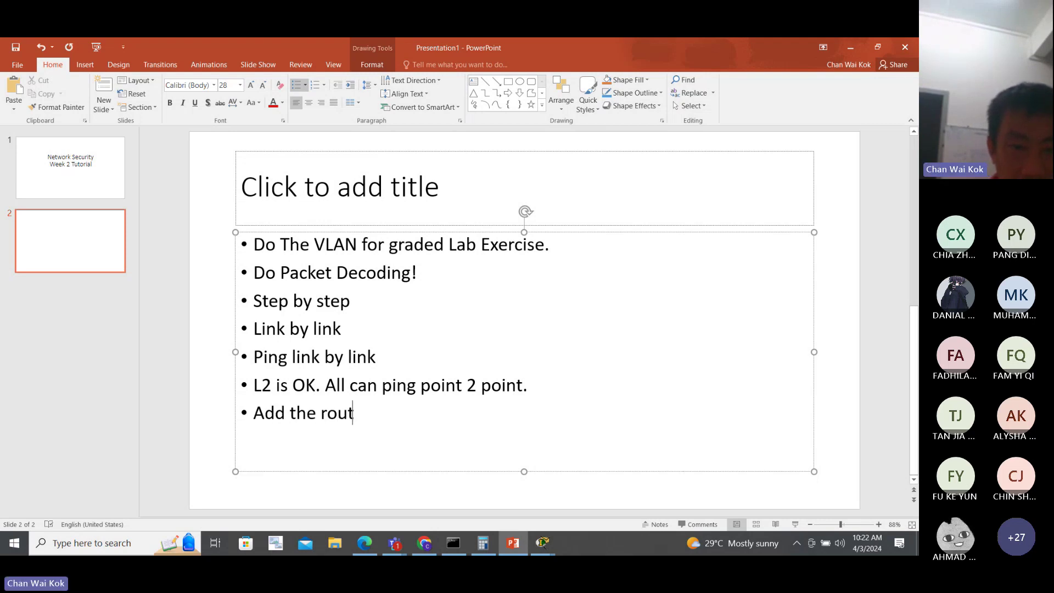
text(ing. It should work.)
key(Return)
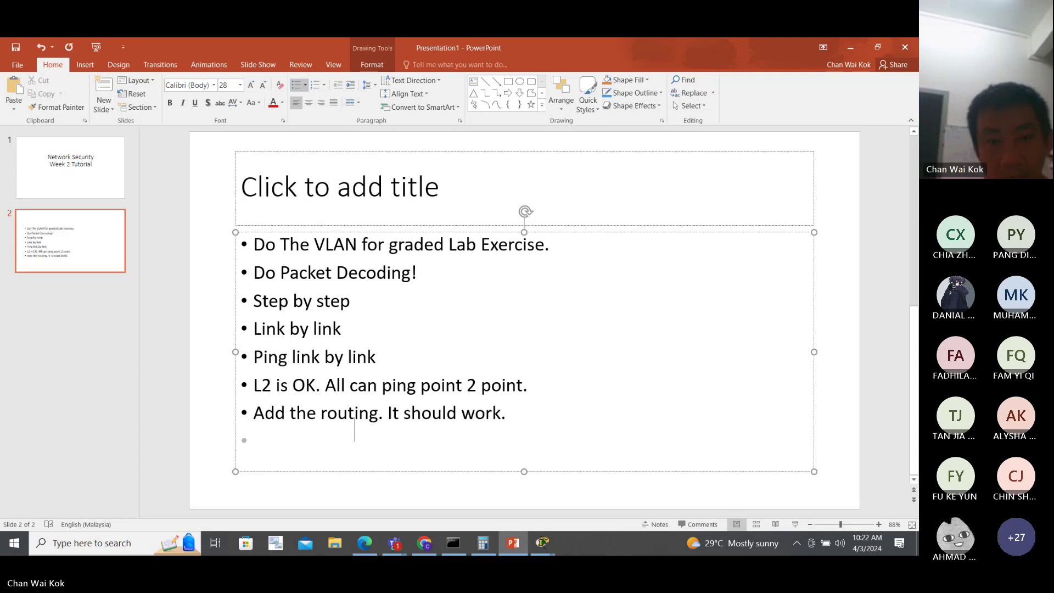
text(Off)
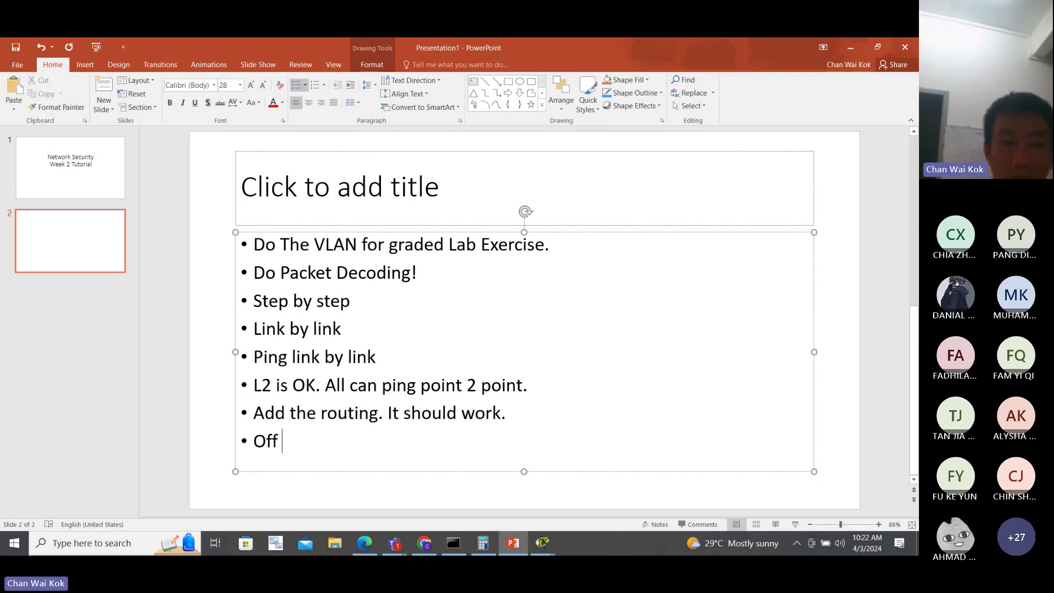
Switch to Packet Tracer and review the activity instructions covering IP addressing, DHCP, email, DNS, web, FTP, OSPF and spanning tree requirements.
key(alt+Tab)
key(Tab)
key(Tab)
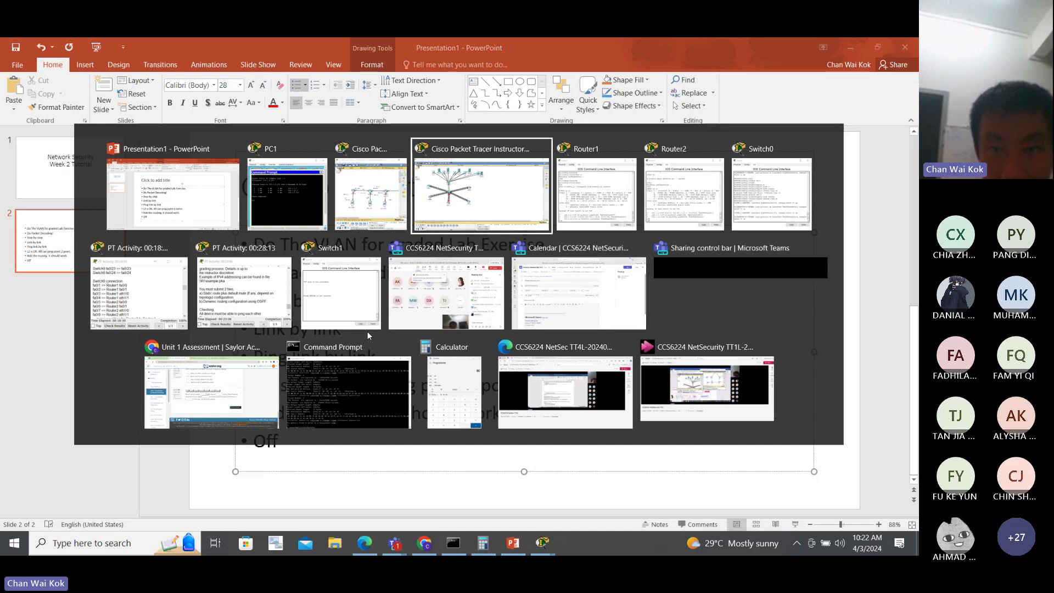
key(alt+Tab)
key(Tab)
key(Tab)
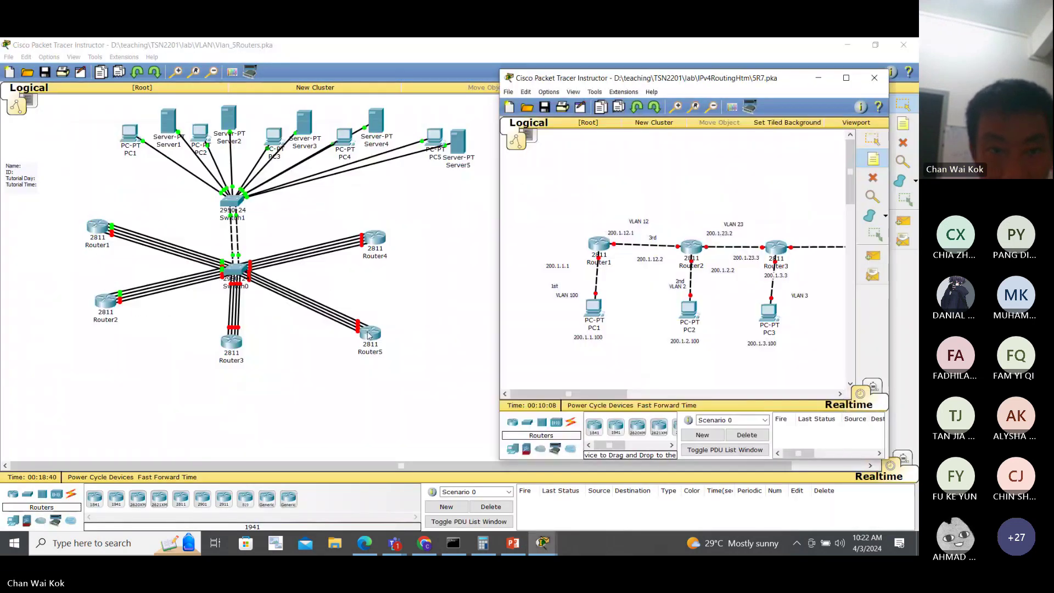
key(alt+Tab)
key(Tab)
key(Tab)
key(Tab)
key(Tab)
key(Tab)
key(Tab)
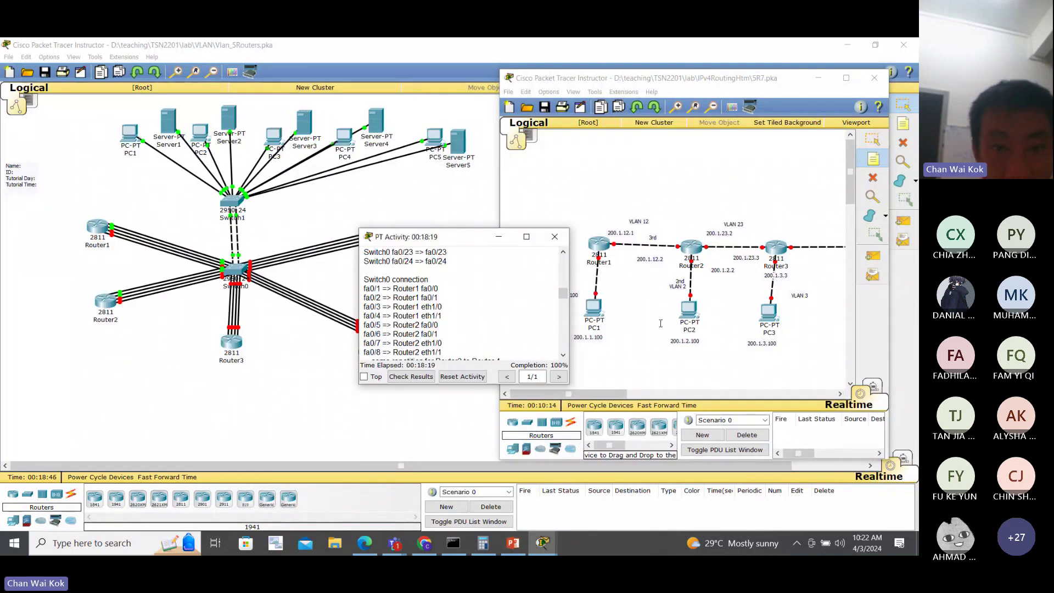
scroll(516, 315, down, 8)
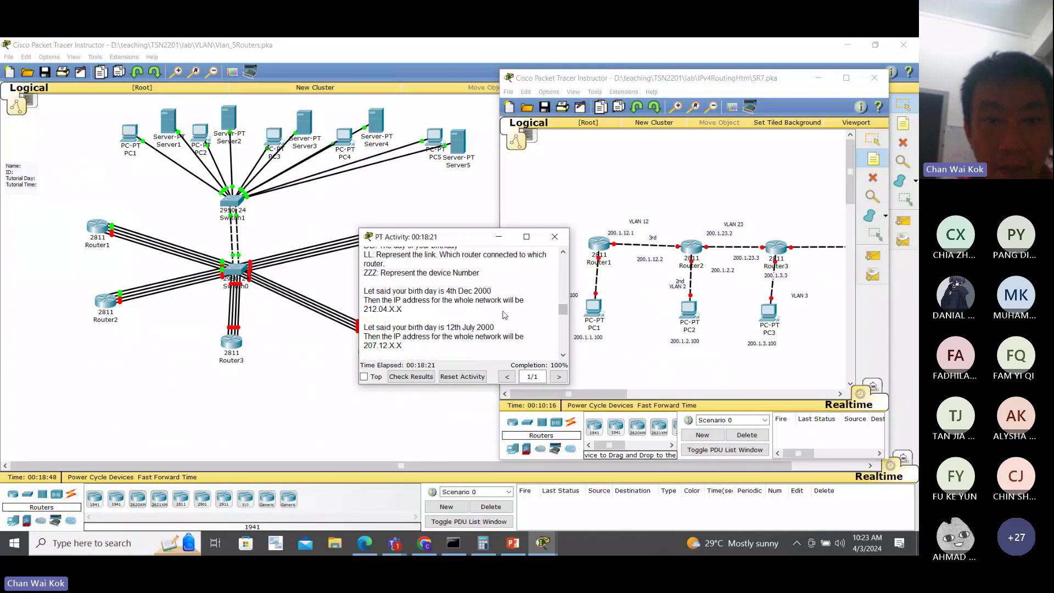
scroll(505, 315, down, 10)
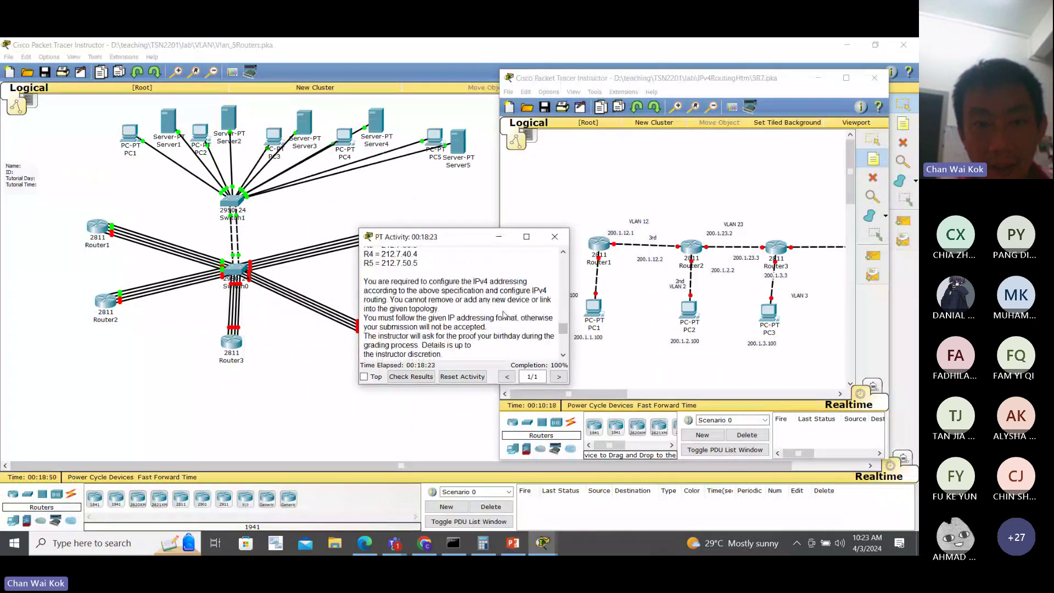
scroll(504, 314, down, 10)
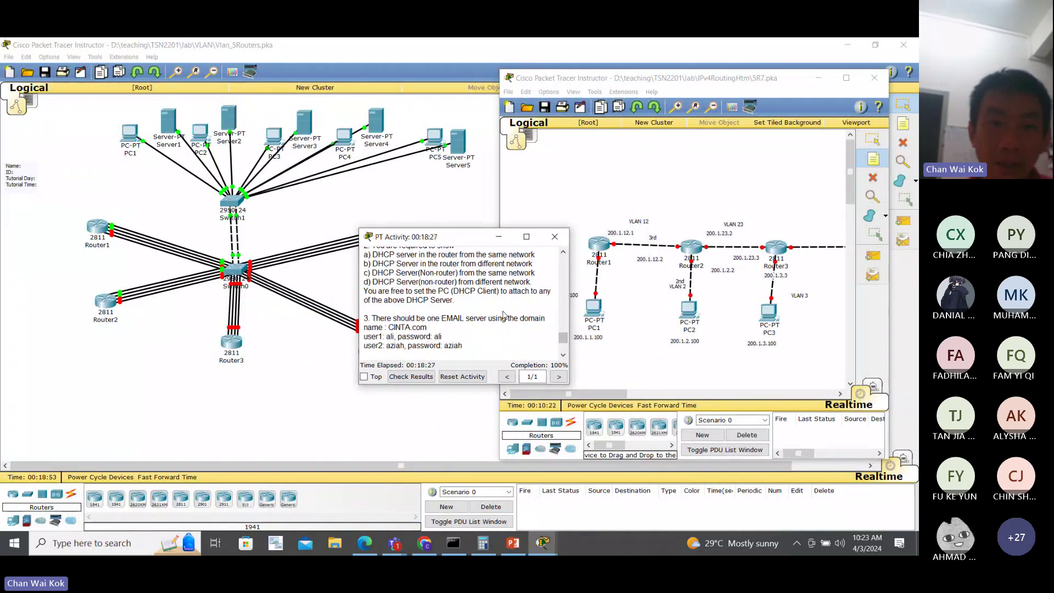
scroll(505, 314, down, 3)
scroll(505, 315, down, 2)
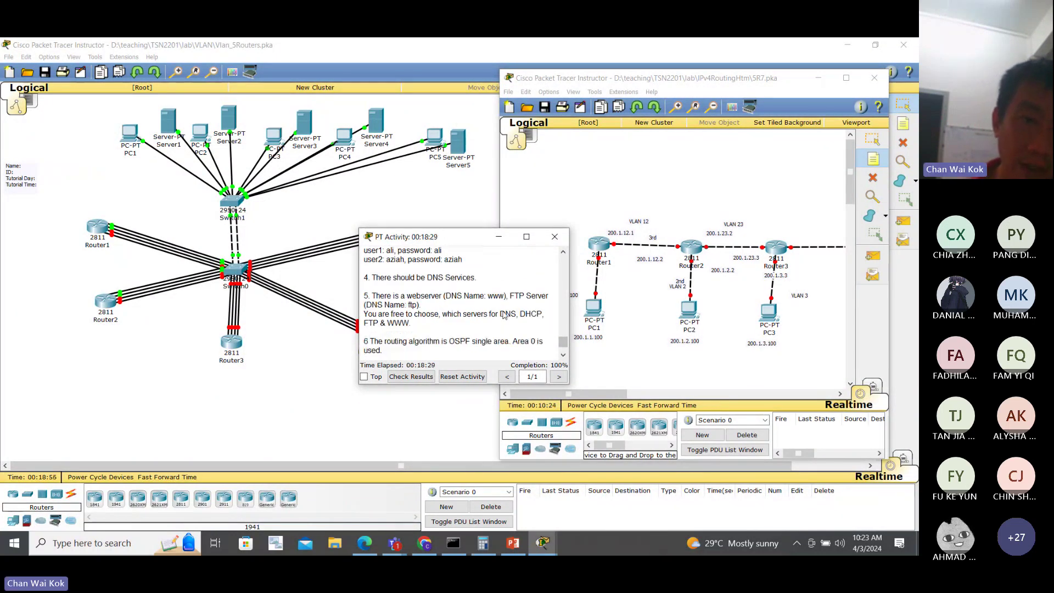
scroll(504, 314, down, 2)
scroll(505, 315, down, 2)
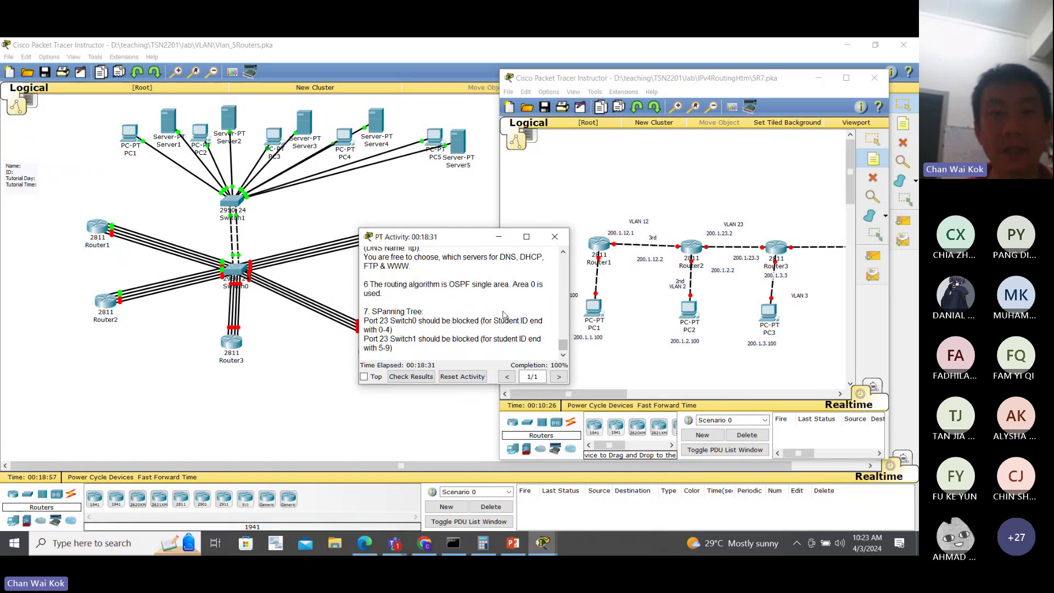
click(319, 400)
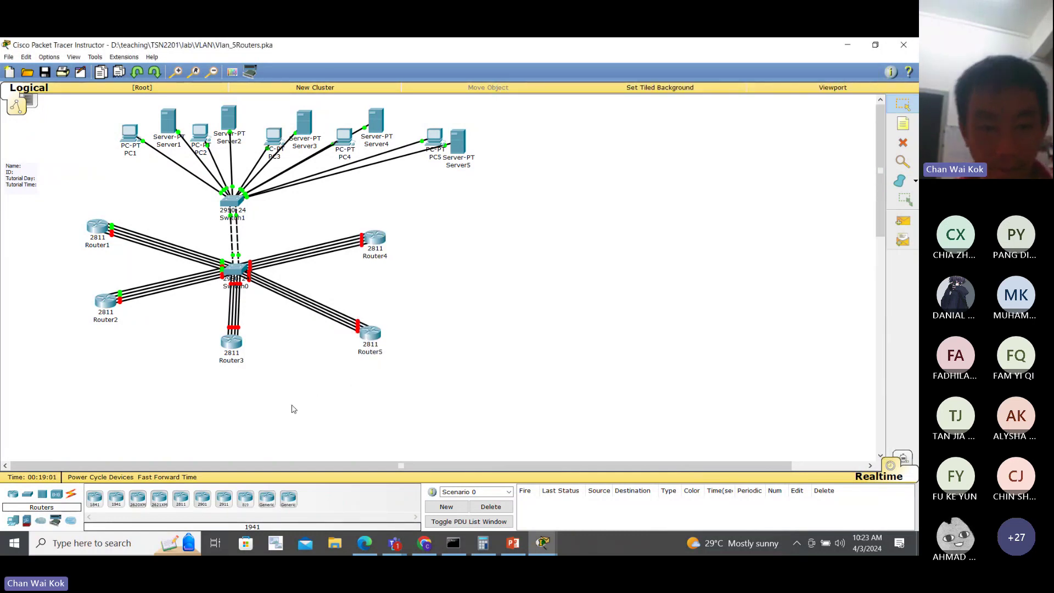
Switch to Chrome and look through the open course tabs, including the CCS6224 course page and the Unit 1 Assessment.
key(alt+Tab)
key(Tab)
key(Tab)
key(Tab)
key(Tab)
key(Tab)
key(Tab)
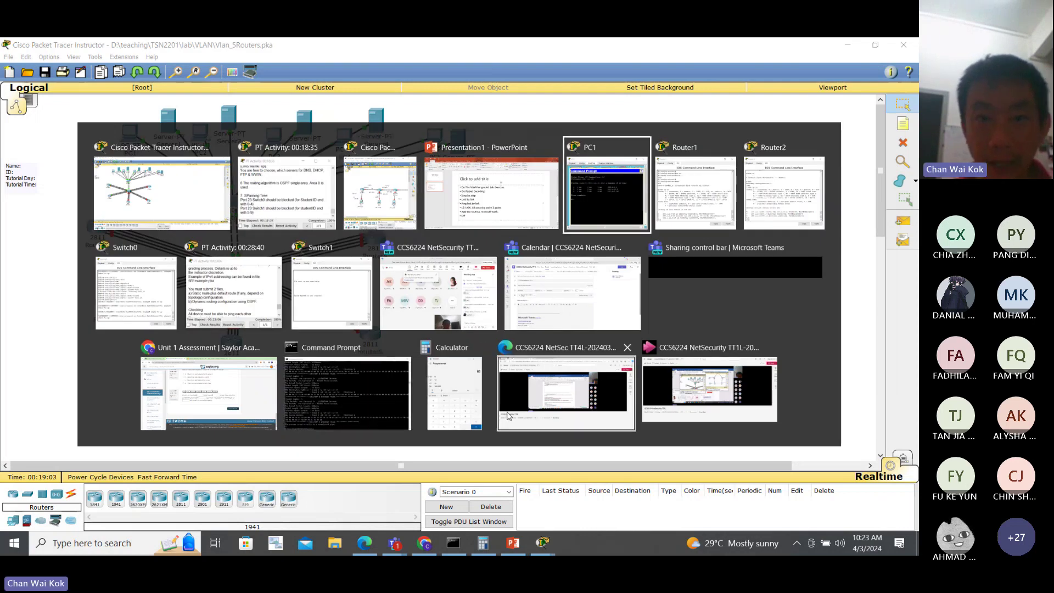
key(Tab)
key(Tab)
key(Tab)
key(Tab)
key(Tab)
key(Tab)
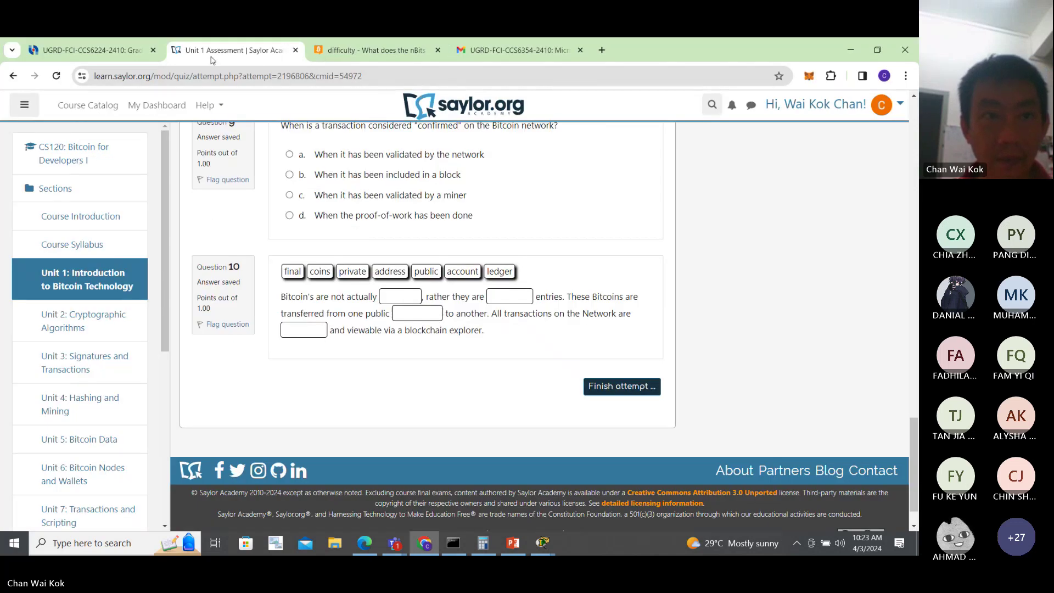
key(alt+Tab)
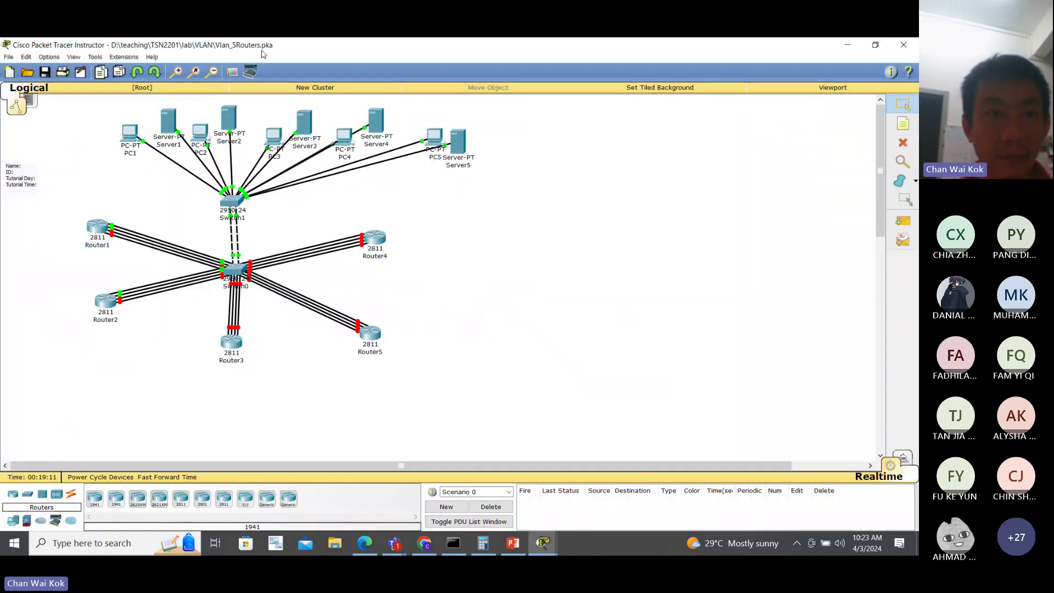
key(alt+Tab)
click(110, 57)
click(216, 51)
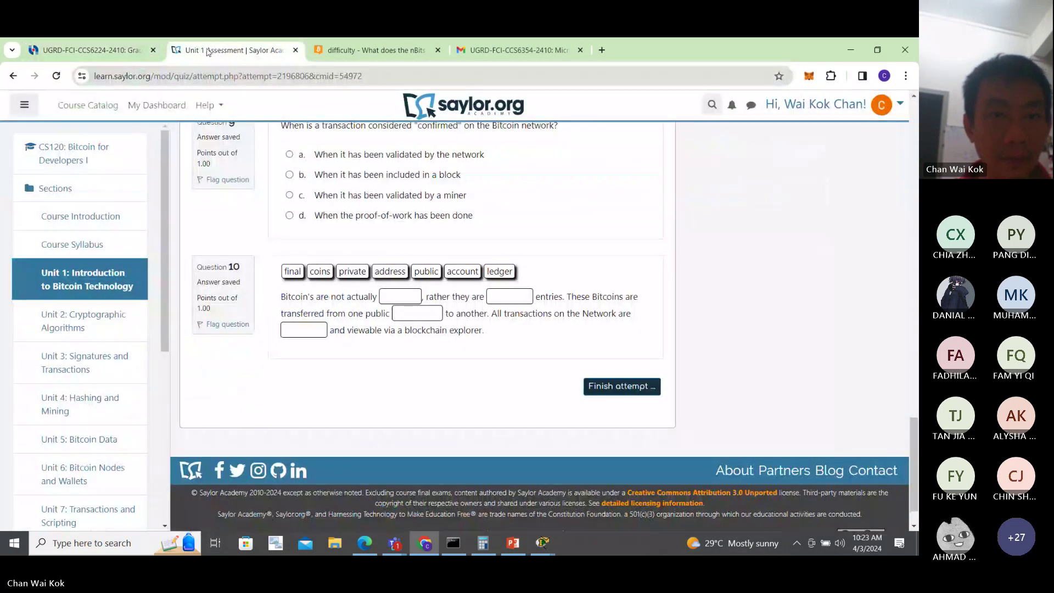
Close the Unit 1 Assessment page in Chrome and leave the site without saving changes.
key(alt+Tab)
key(alt+Tab)
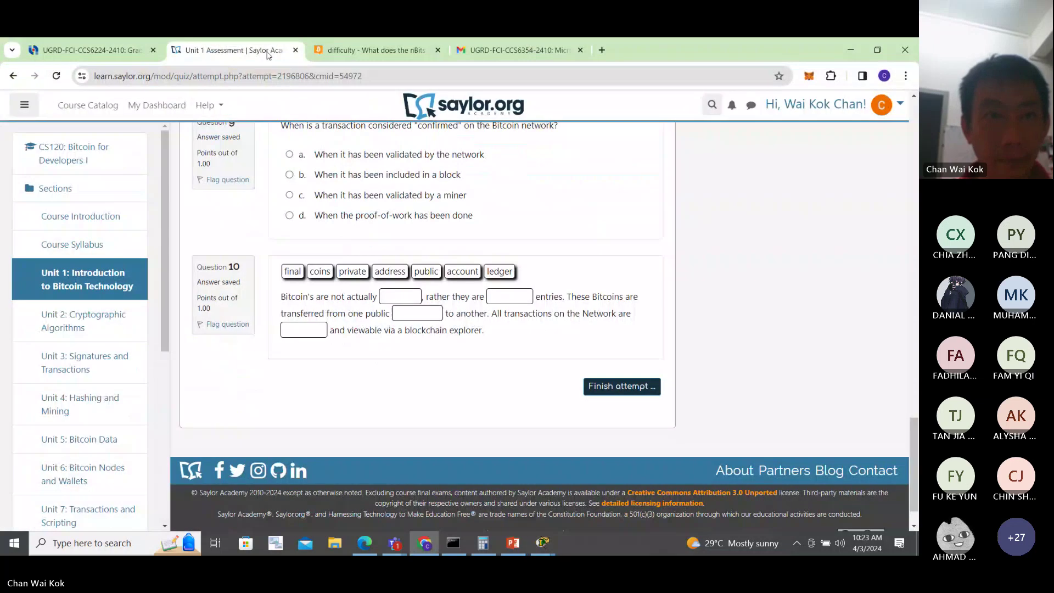
click(295, 50)
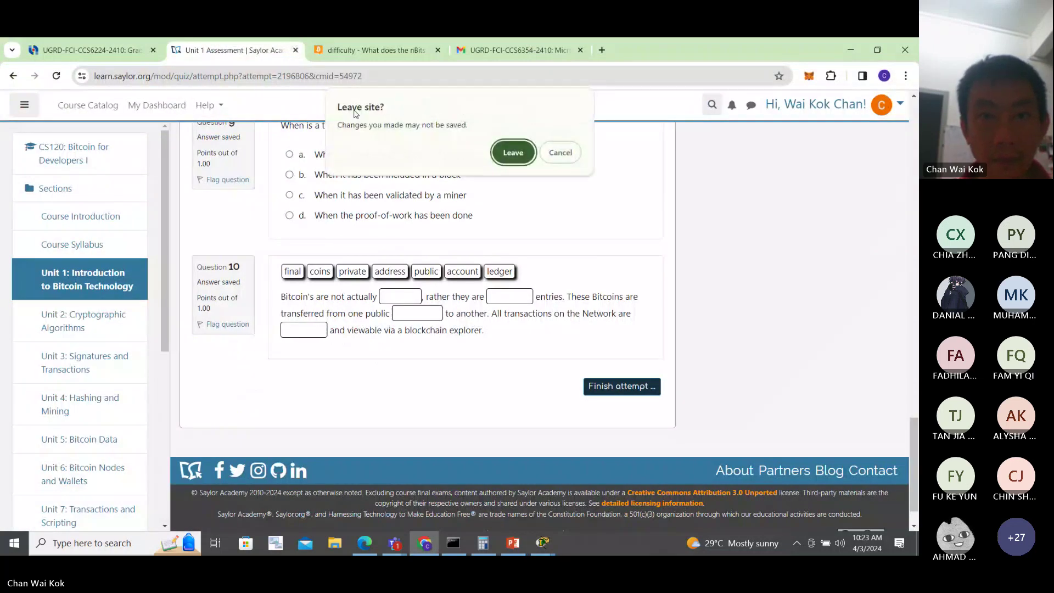
click(507, 151)
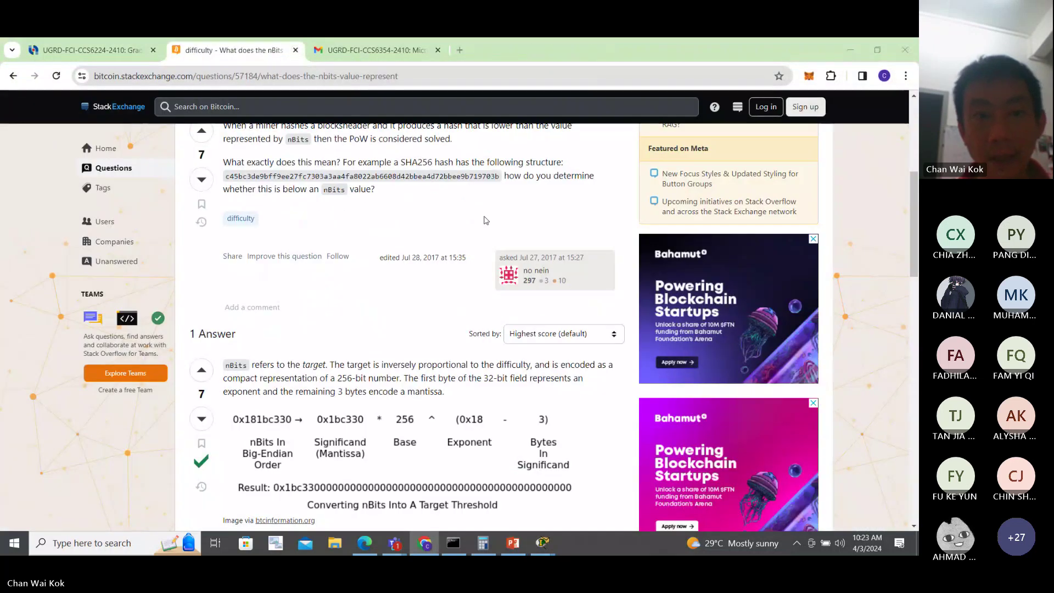
Switch to the CCS6224 NetSecurity TT1L meeting in Teams and send the chat message "VLAN 100, 2, 3,4,5".
key(alt+Tab)
key(alt+Tab)
key(alt+Tab)
key(alt+Tab)
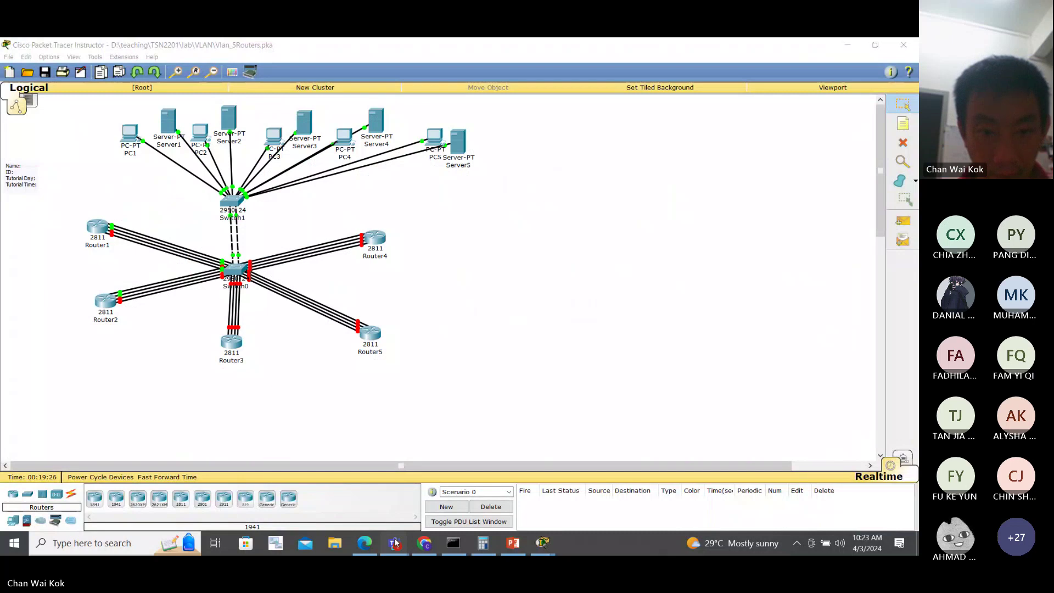
mouse_move(395, 543)
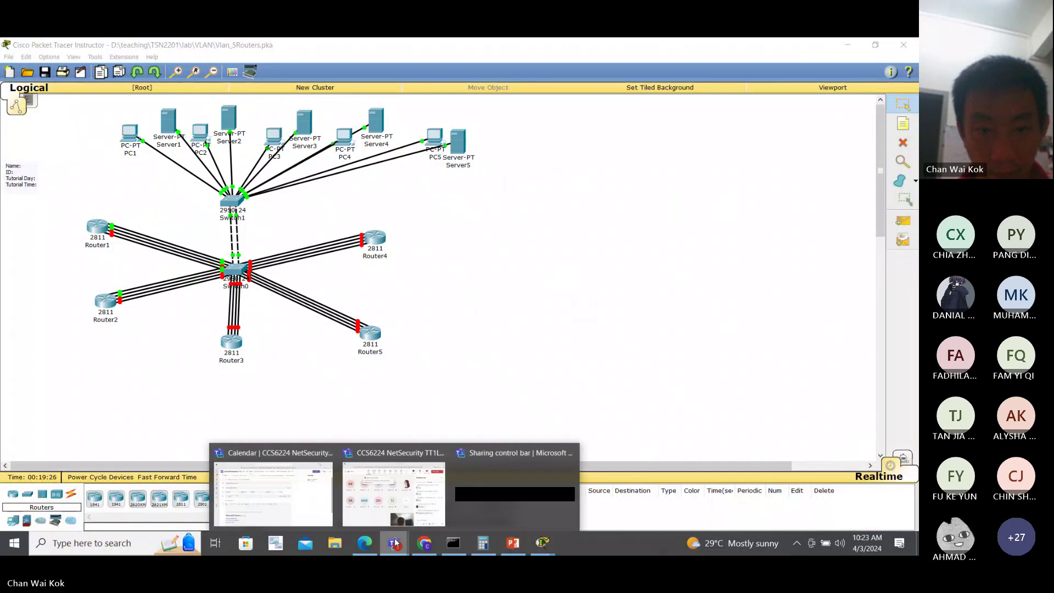
click(394, 511)
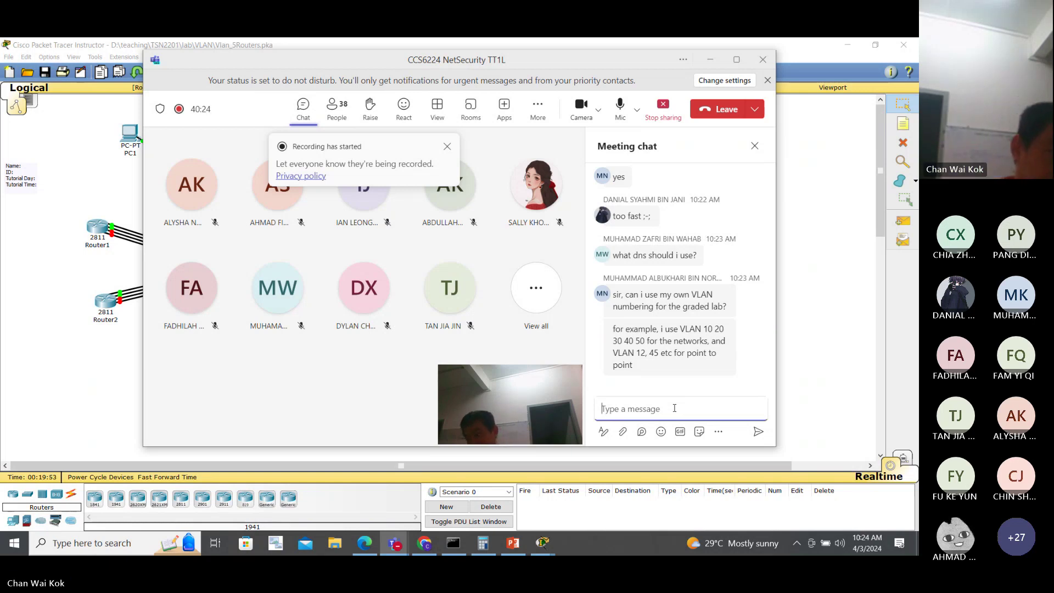
text(VLAN 100, )
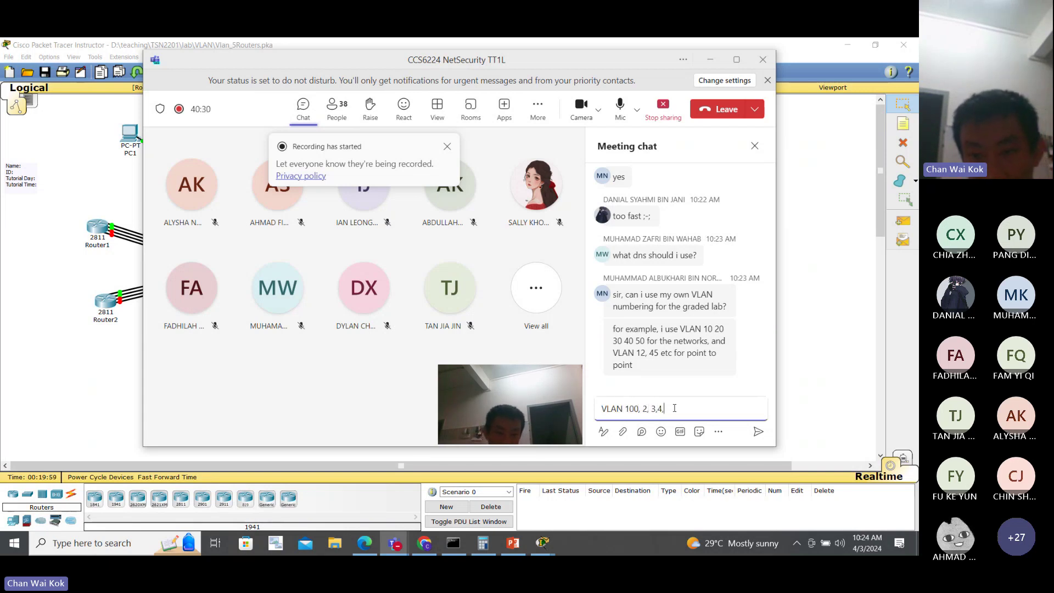
text(2, 3,4,5)
key(Return)
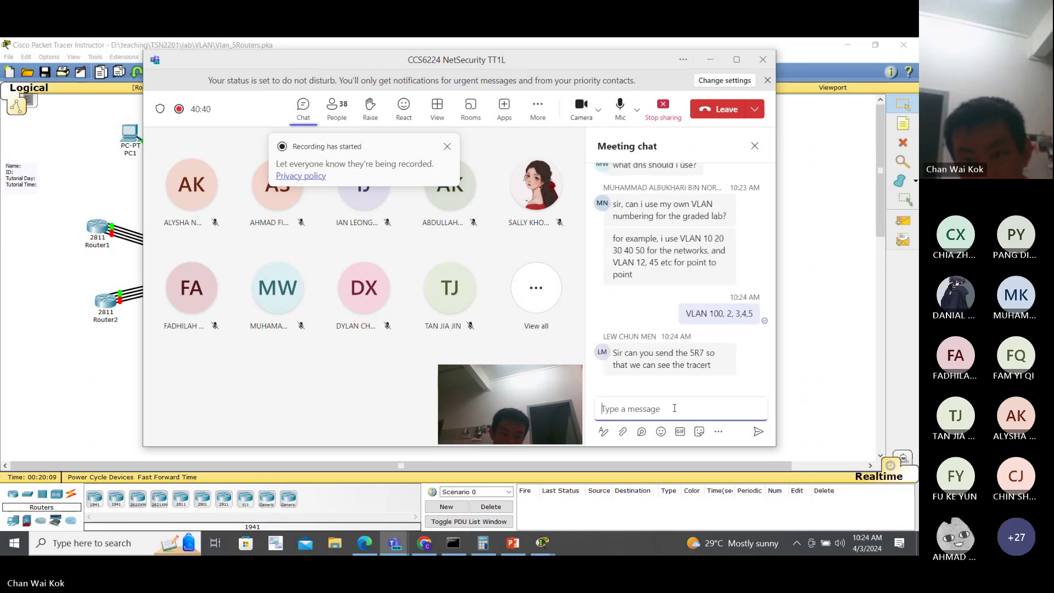
Answer the request for the 5R7 file by sending "all the files in ebwise" in the meeting chat.
text(all the files i)
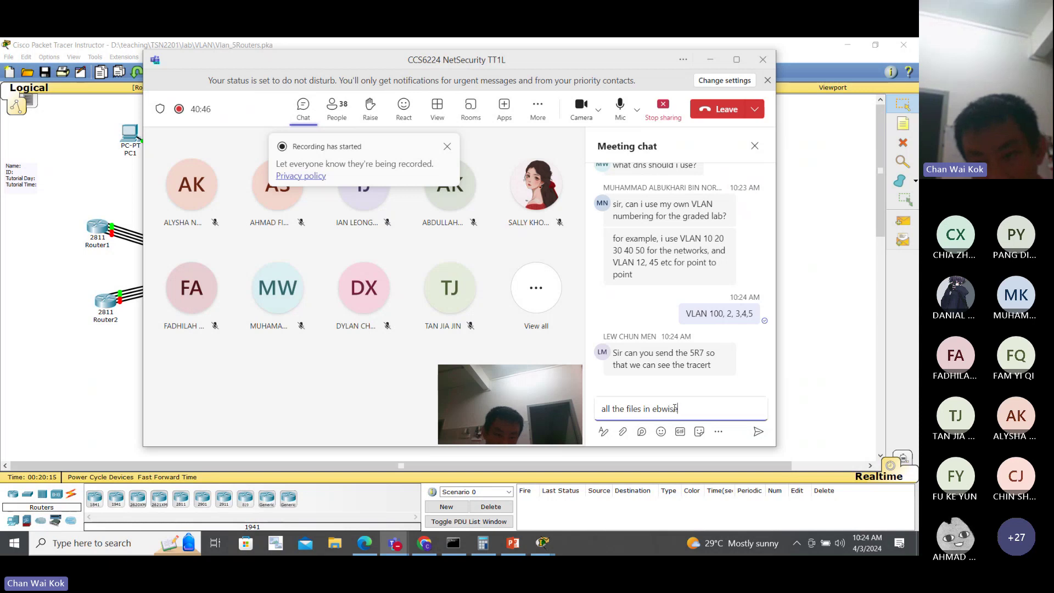
text(n ebwise)
key(Return)
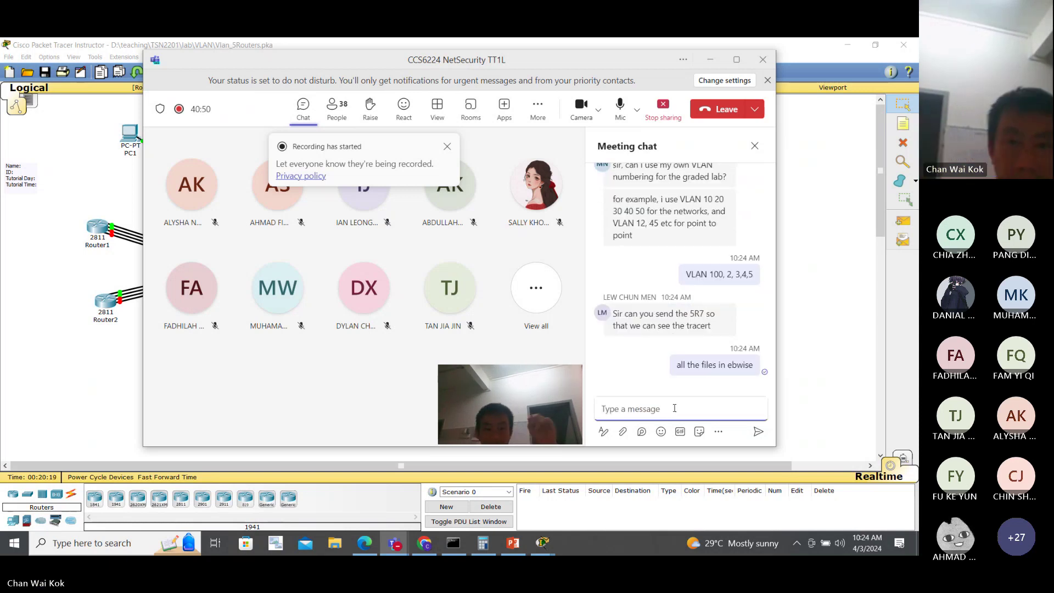
mouse_move(619, 183)
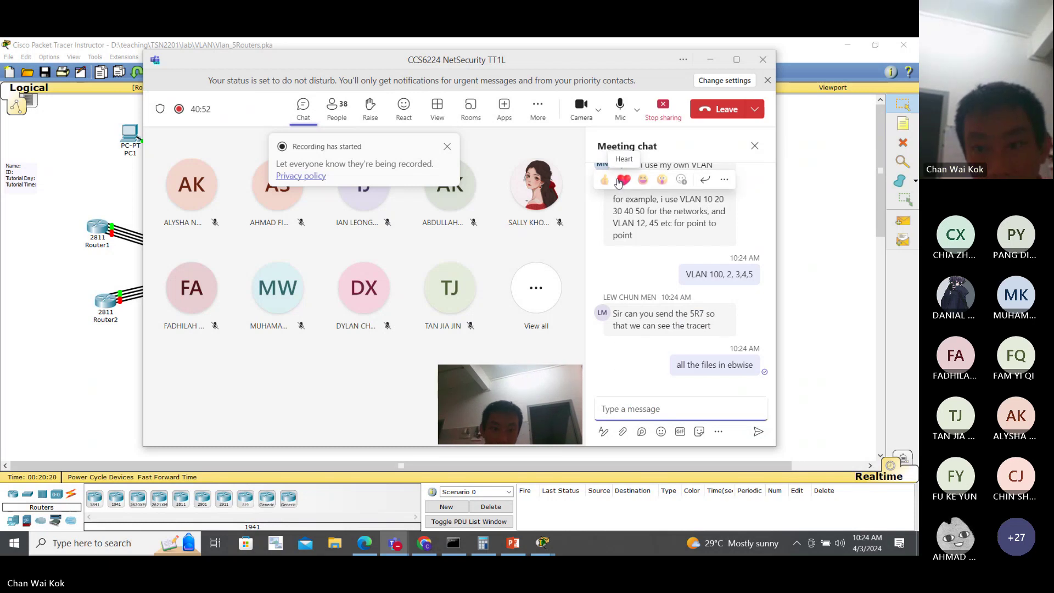